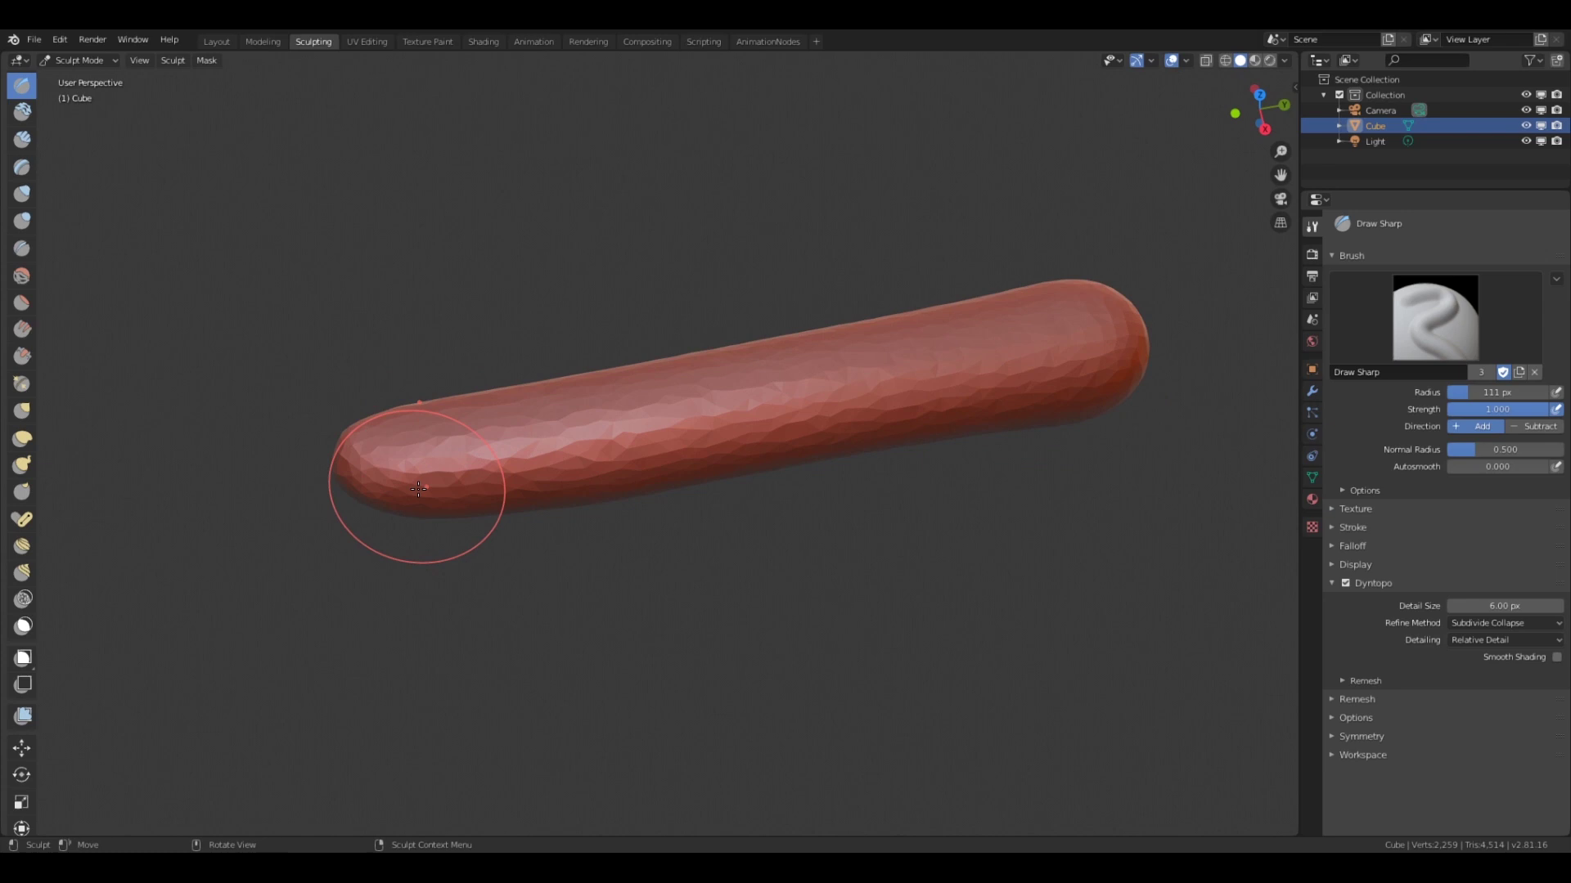
- Press a nail bed into the fingertip and carve its edge with the Crease brush
middle_click_drag(425, 520, 27, 96, "ctrl")
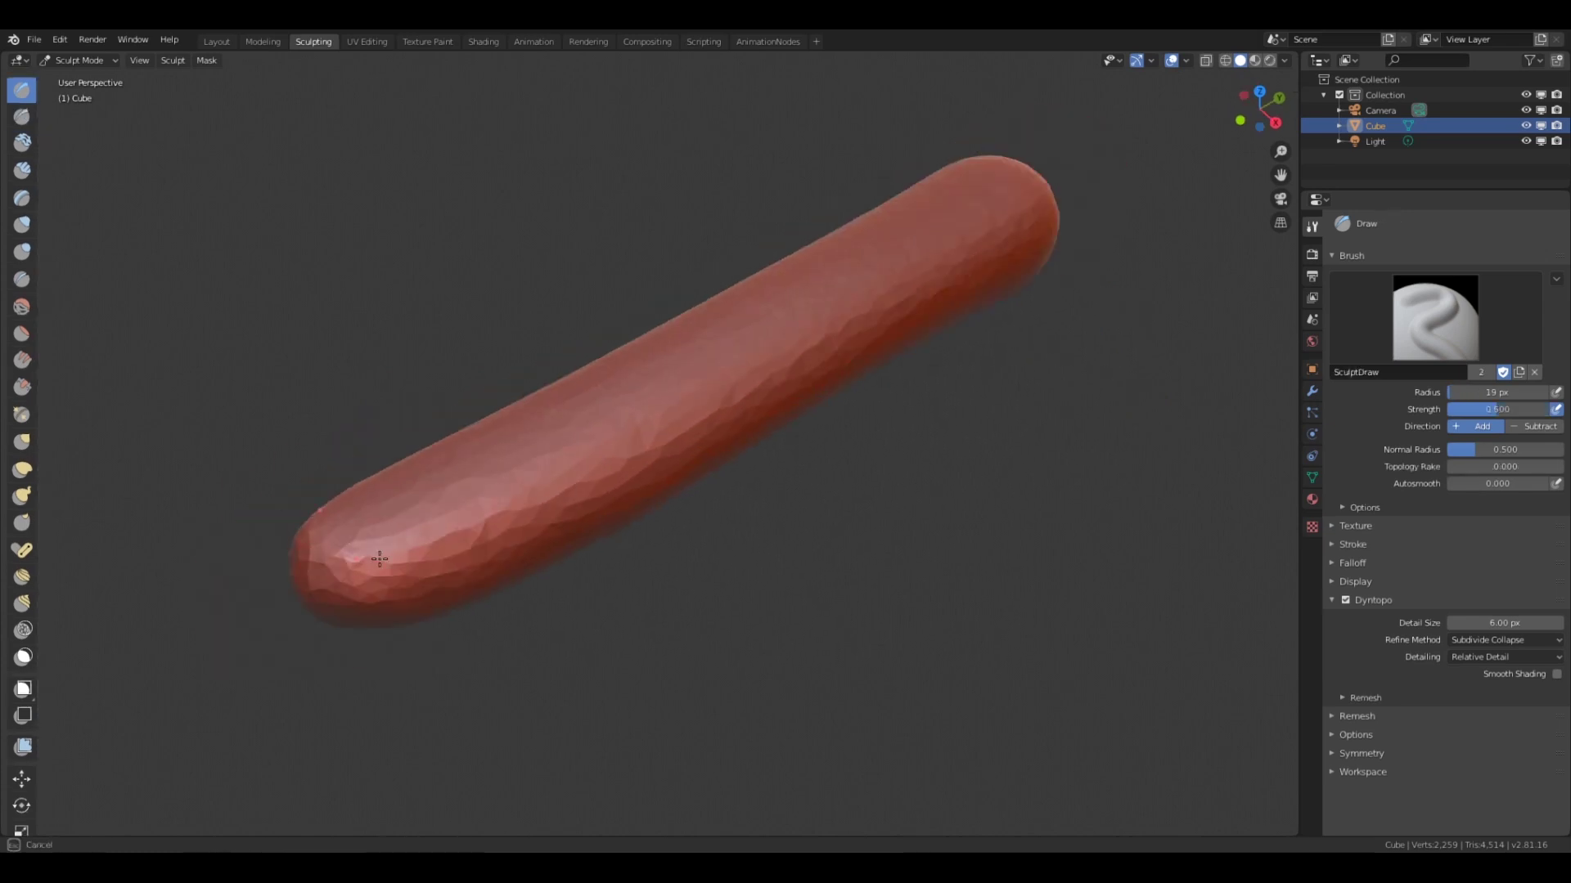
mouse_move(414, 553)
middle_mouse_down()
mouse_move(438, 666)
mouse_move(421, 579)
mouse_move(352, 622)
middle_mouse_up()
left_click_drag(409, 572, 425, 539)
mouse_move(351, 622)
middle_mouse_down()
mouse_move(630, 669)
mouse_move(490, 491)
mouse_move(426, 556)
middle_mouse_up()
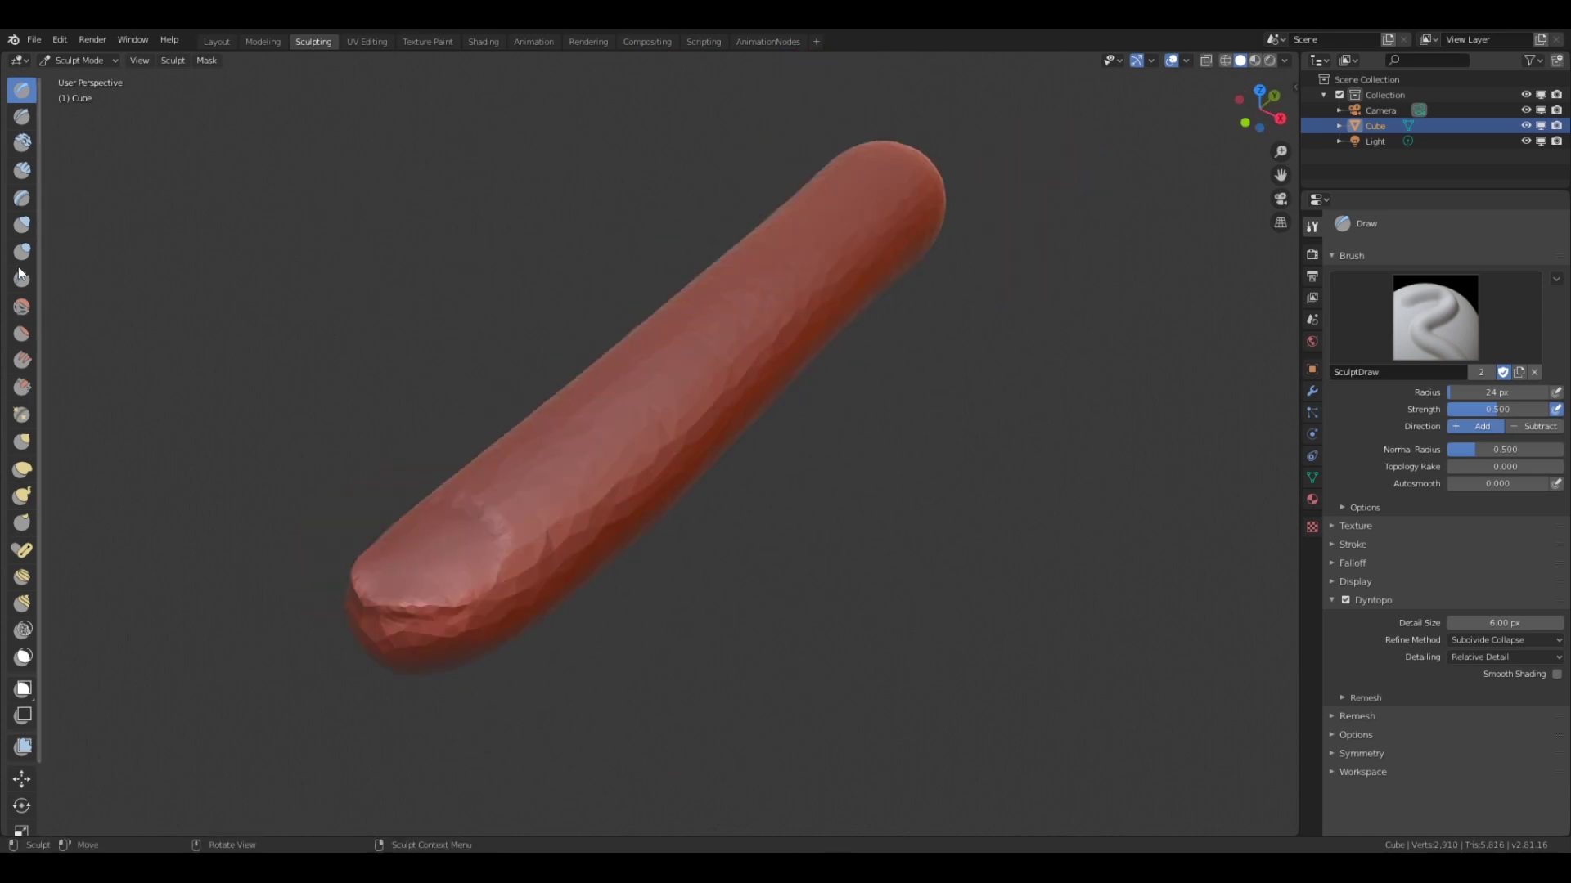
key("shift+c")
left_click_drag(458, 524, 495, 545)
- Crease and refine the fingernail outline around the tip
middle_click_drag(495, 546, 318, 441)
left_click_drag(393, 486, 409, 490)
middle_click_drag(409, 491, 773, 669)
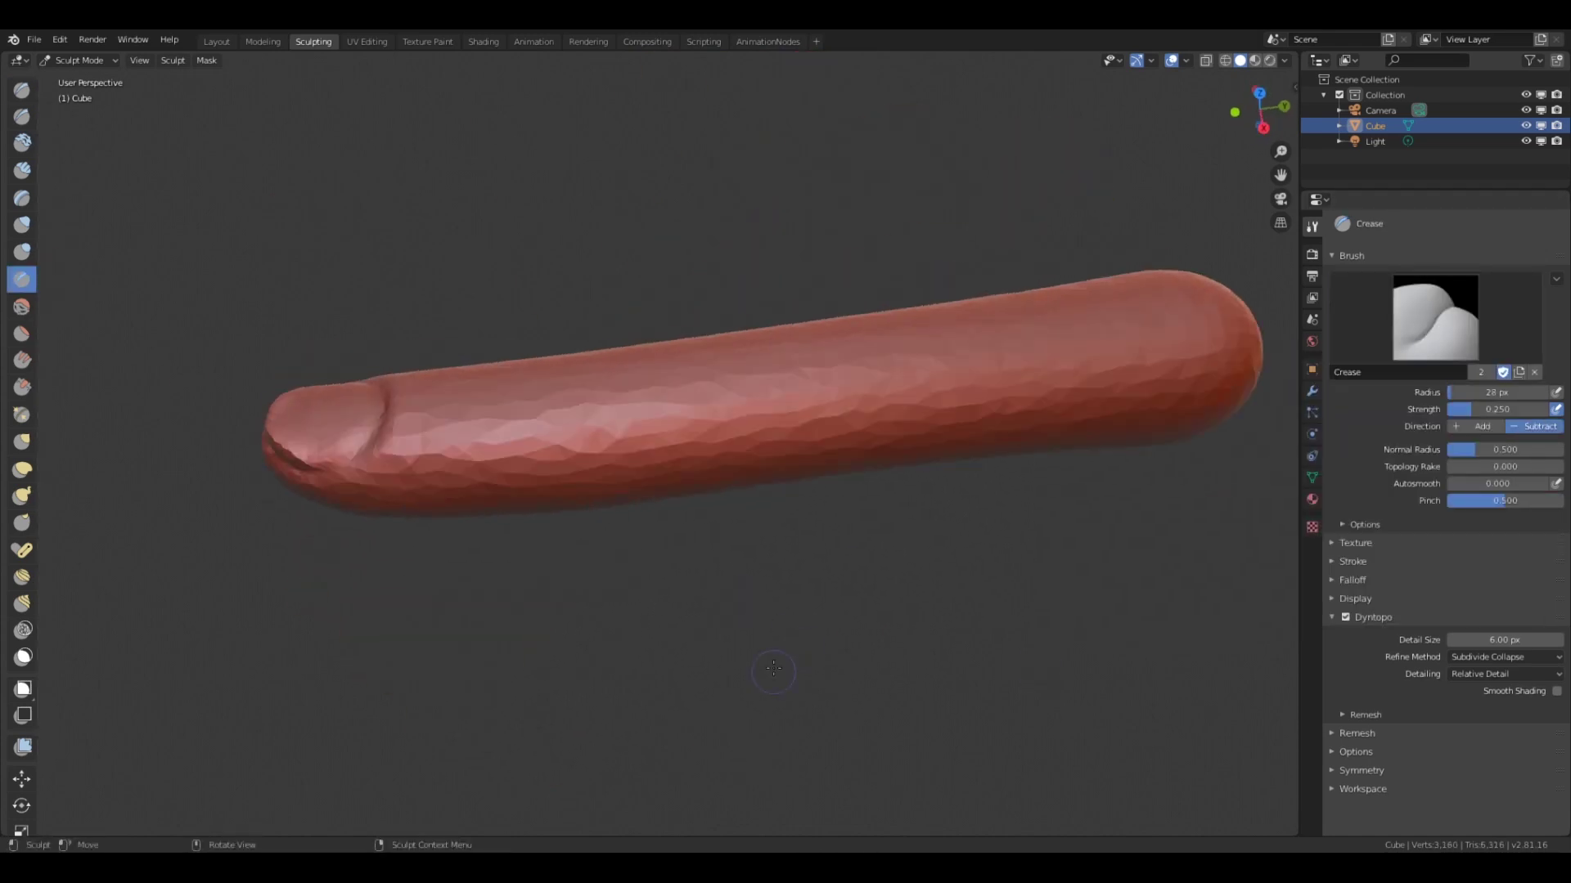
left_click_drag(719, 345, 728, 347)
middle_click_drag(728, 348, 1149, 398)
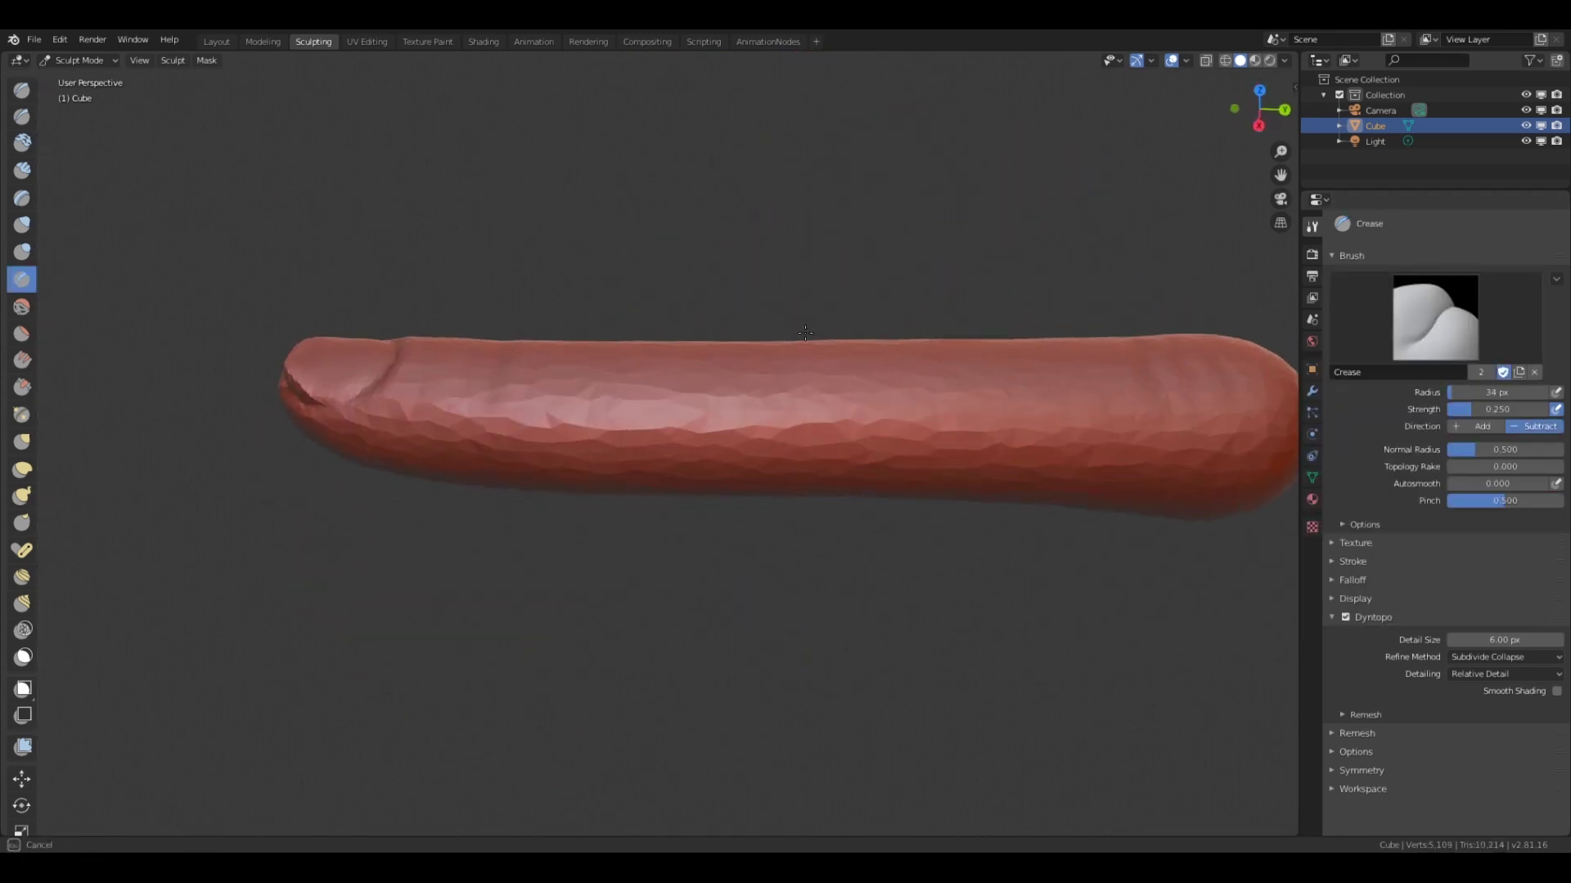
- Carve two knuckle creases along the finger and build soft knuckle bulges
left_click_drag(805, 332, 777, 344)
middle_click_drag(777, 343, 566, 448)
left_click_drag(745, 370, 749, 373)
middle_click_drag(749, 373, 770, 394)
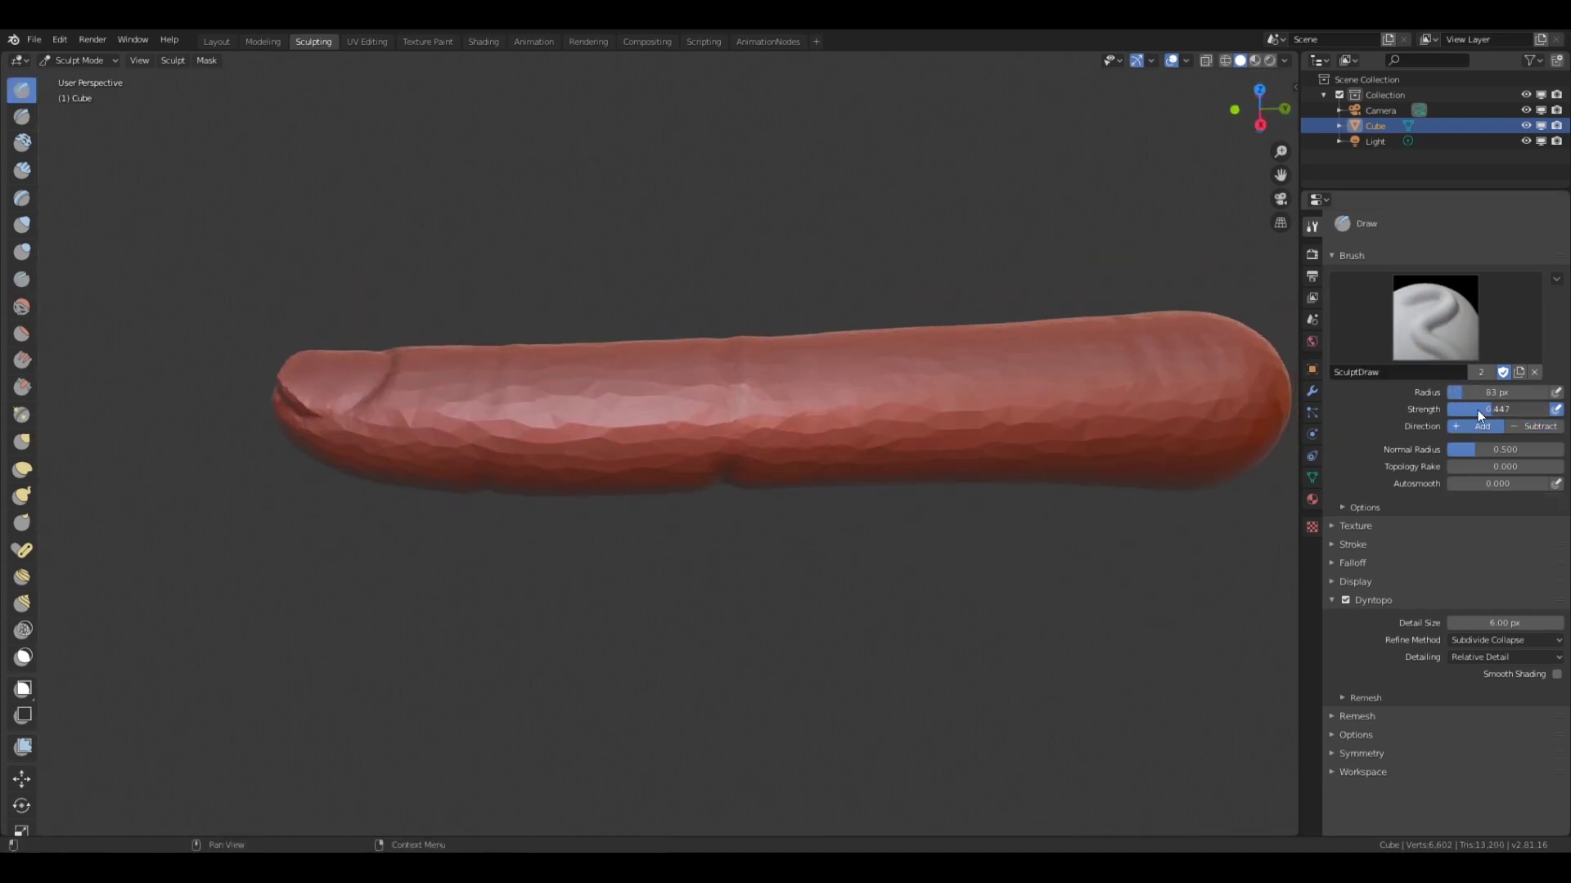
left_click_drag(589, 469, 593, 471)
middle_click_drag(592, 470, 1093, 524)
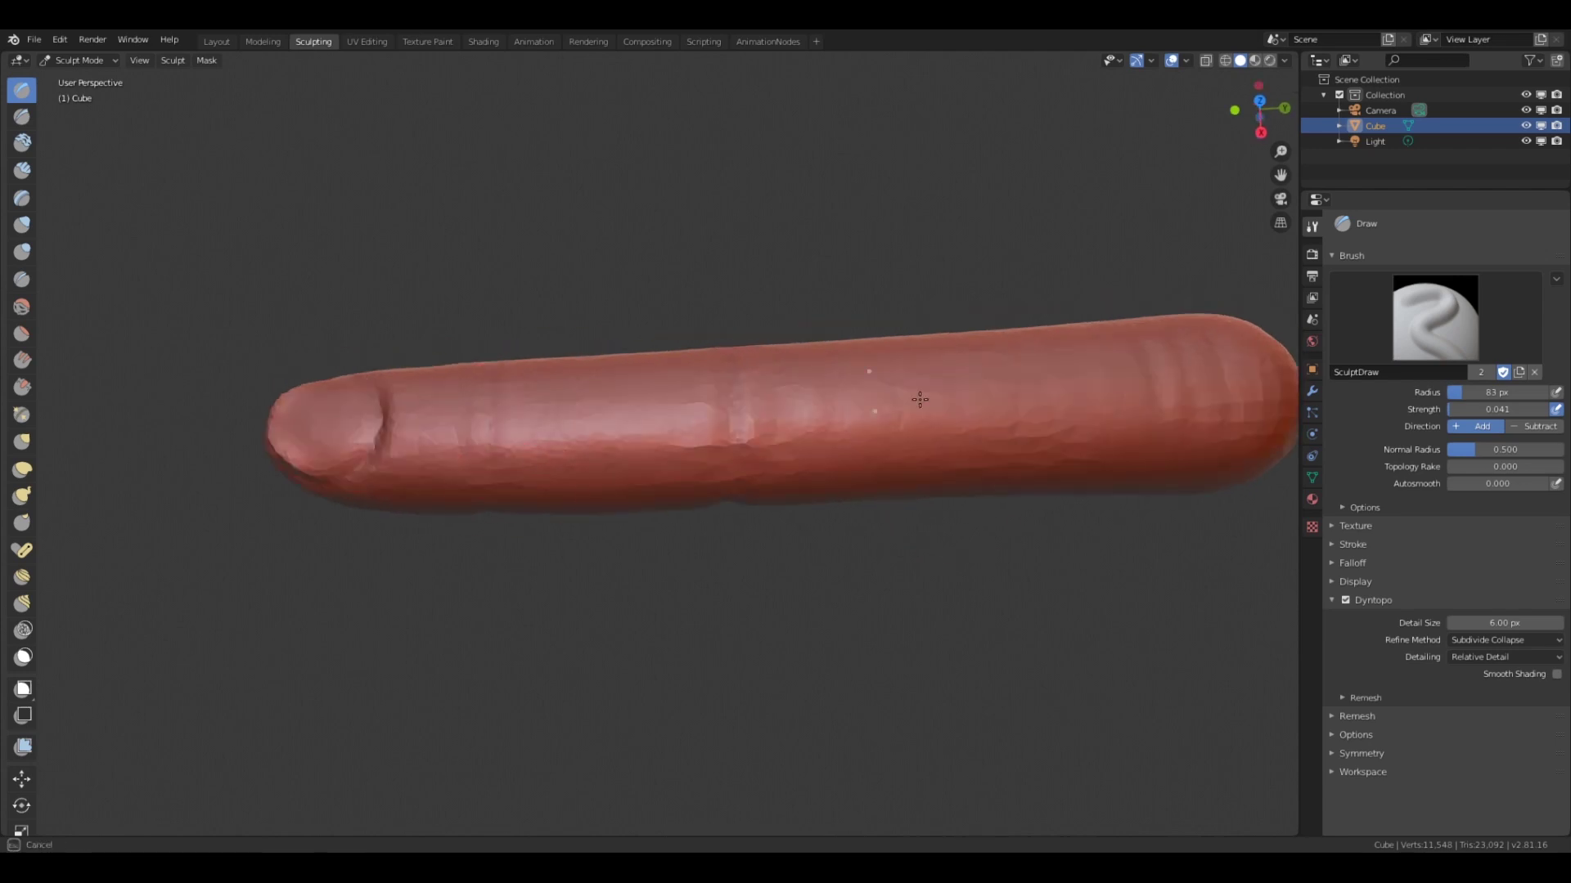
- Set the Dyntopo detail to 3 px and carve fine wrinkle lines at the joints
type("3")
key("Return")
key("shift+c")
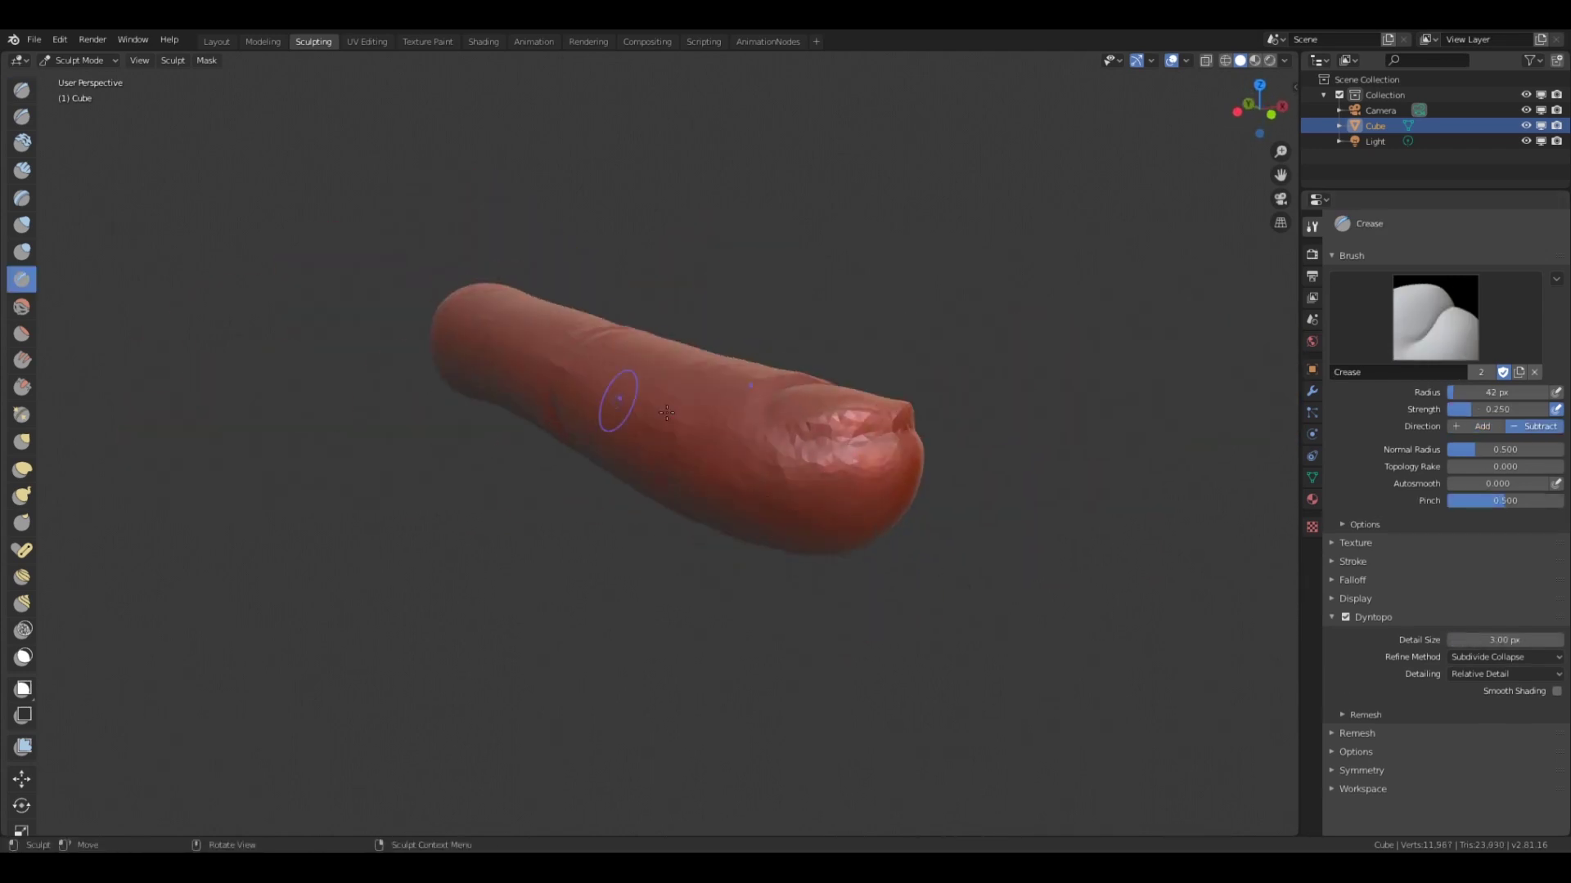
middle_click_drag(614, 393, 656, 446)
left_click_drag(656, 446, 713, 473)
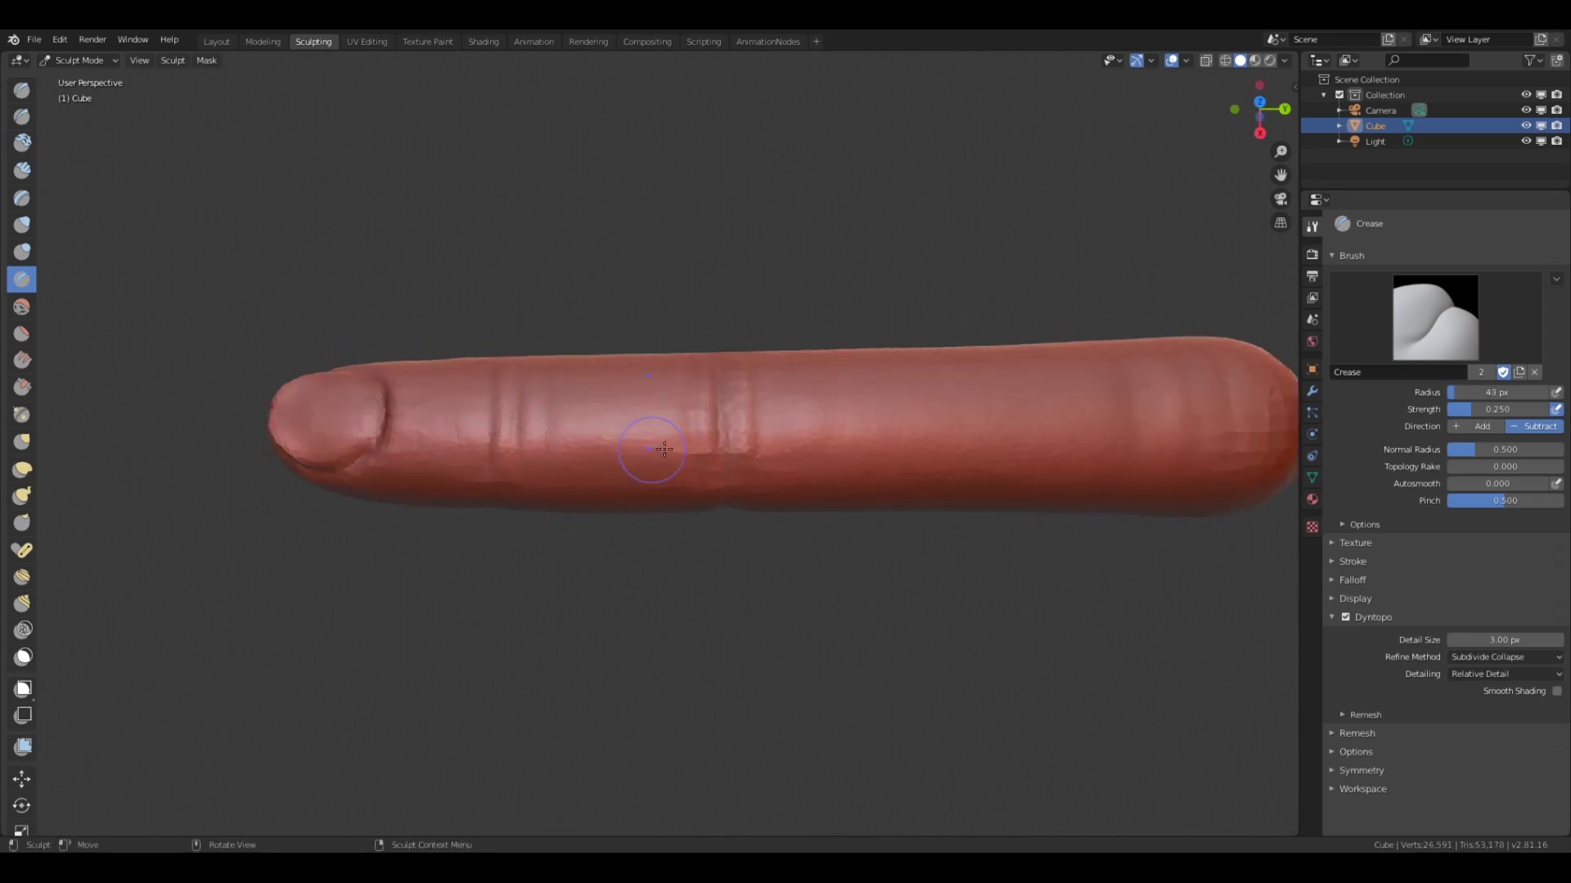
- Nudge the finger surface into shape and save the file as 12-Absent.blend
scroll(695, 483, "down", 3)
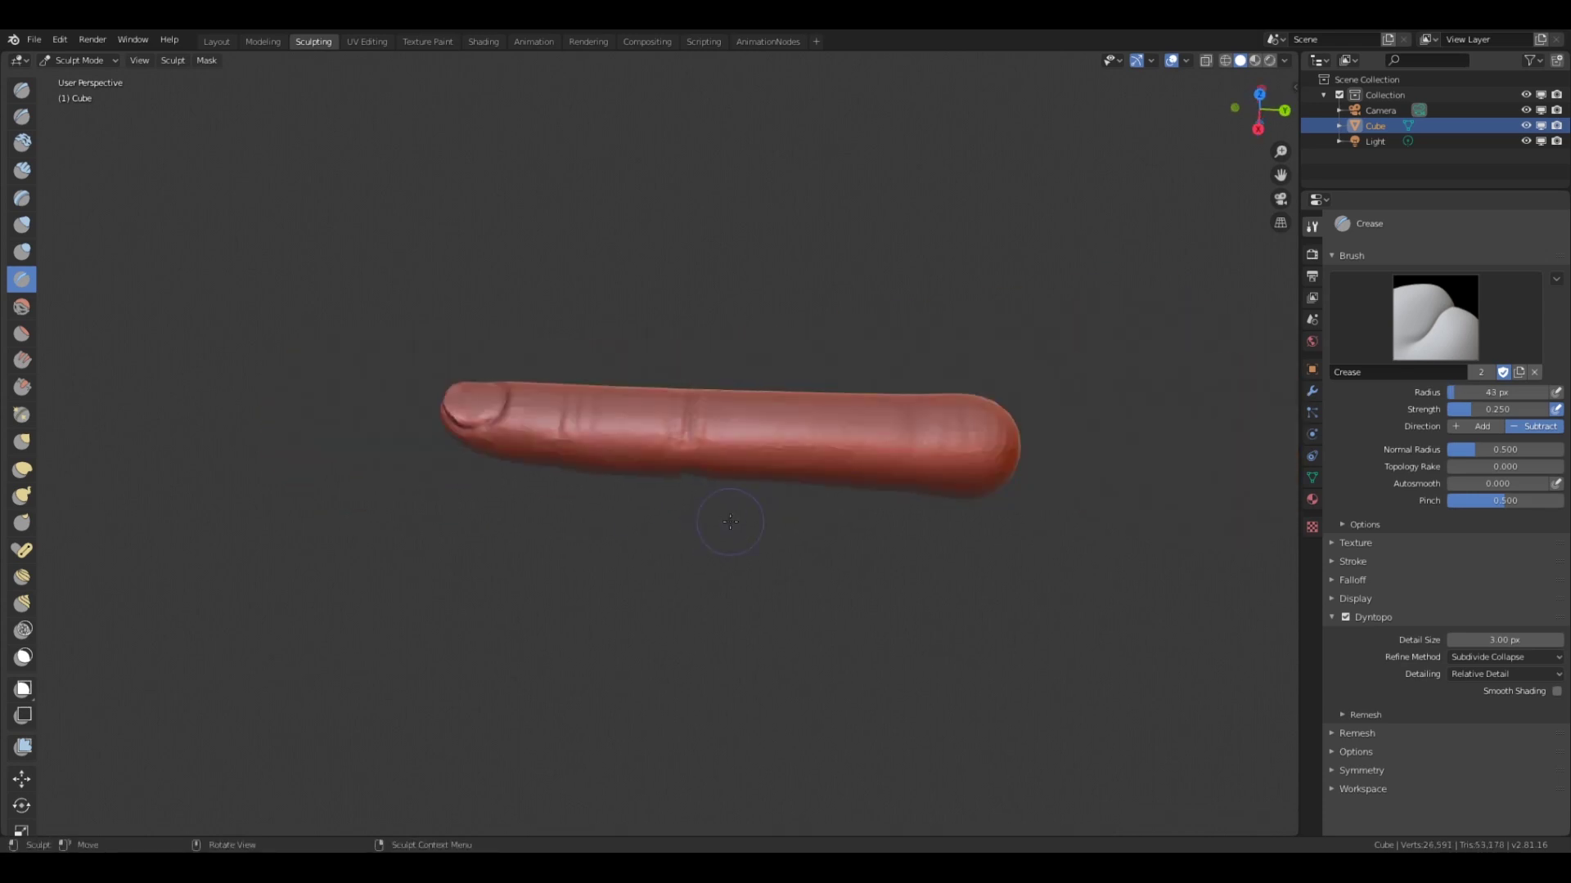
left_click(22, 577)
mouse_move(245, 597)
middle_mouse_down()
mouse_move(436, 619)
mouse_move(369, 446)
mouse_move(383, 542)
mouse_move(524, 483)
middle_mouse_up()
key("x")
scroll(523, 482, "down", 2)
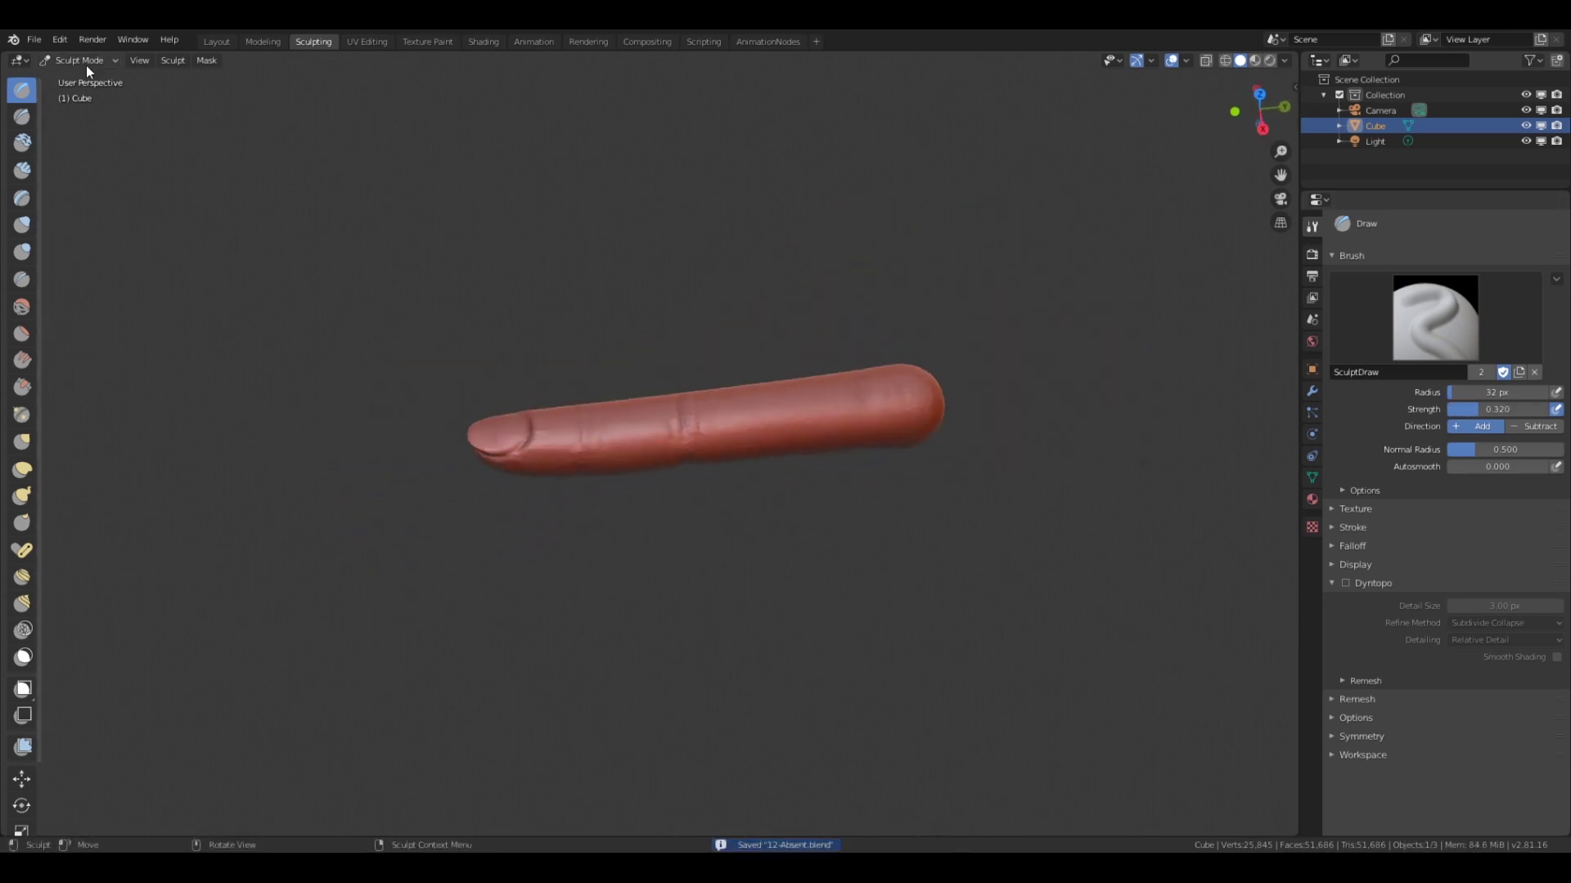
key("ctrl+Tab")
- Leave sculpting and add a UV sphere for the palm, viewed from the top
key("g")
key("x")
left_click(349, 94)
key("KP_7")
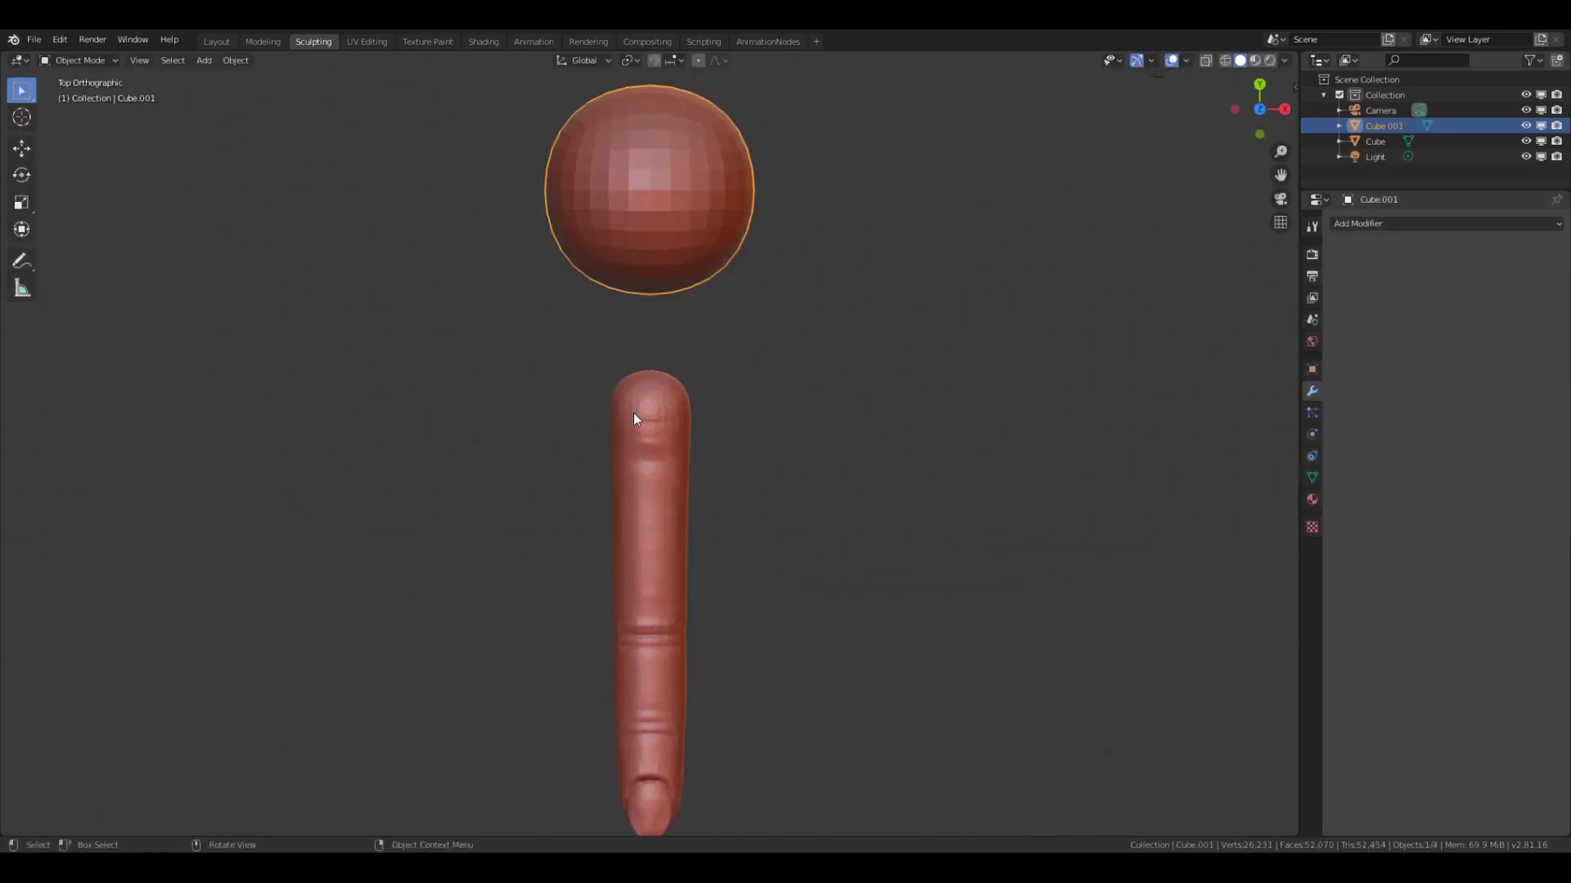
- Stretch the sphere into a wide egg-shaped palm using Elastic Deform with Bi-scale Grab
middle_click_drag(660, 289, 572, 368)
left_click(1312, 226)
left_click(1505, 456)
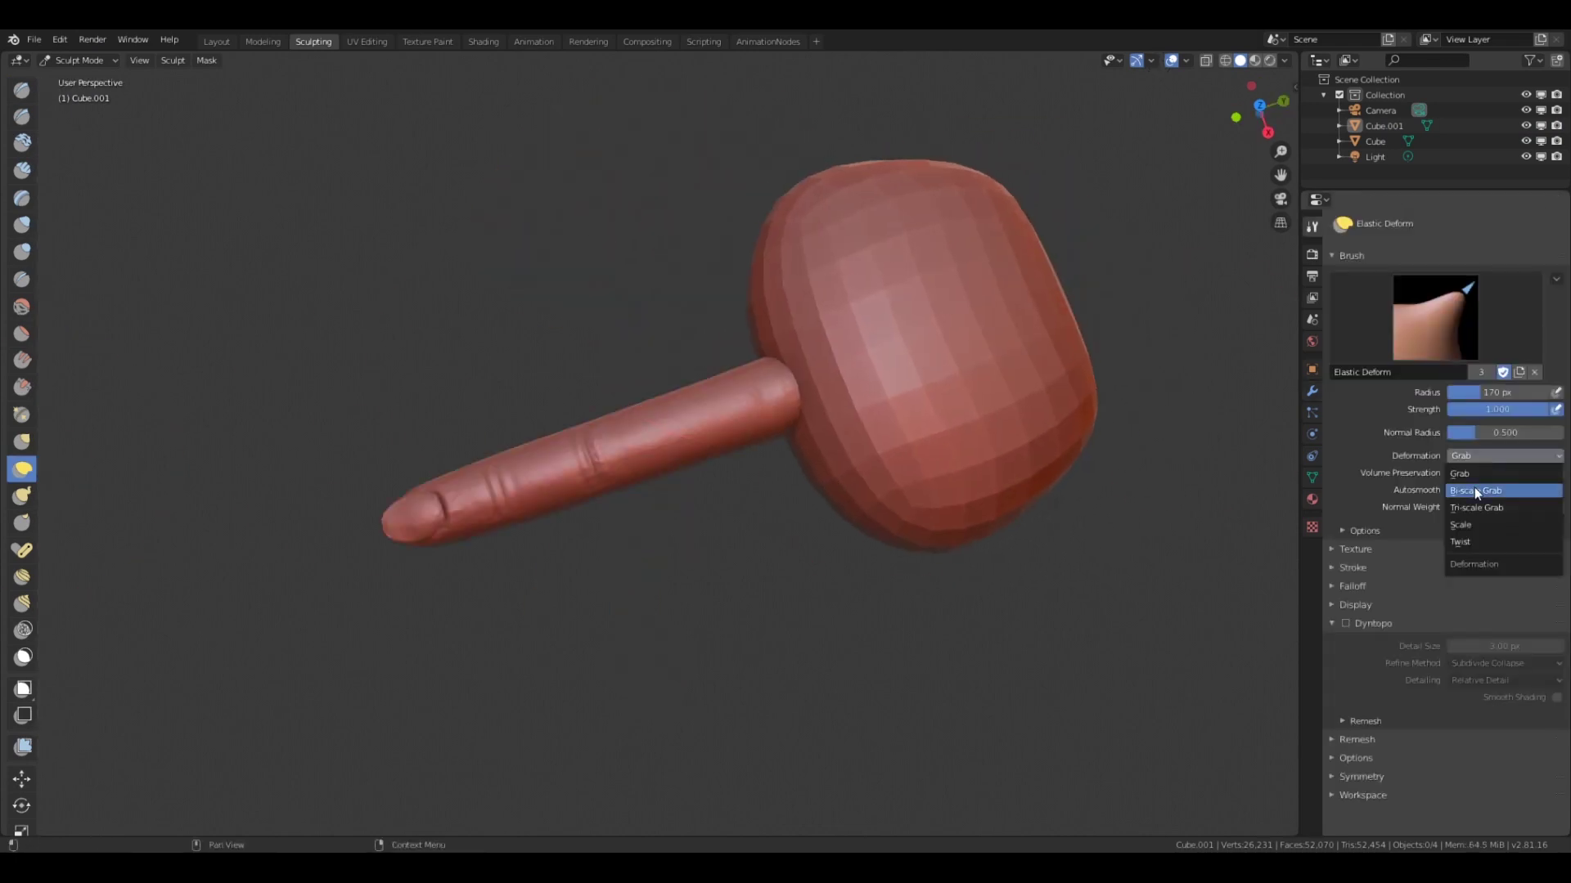
left_click_drag(1064, 205, 1227, 115)
left_click(79, 60)
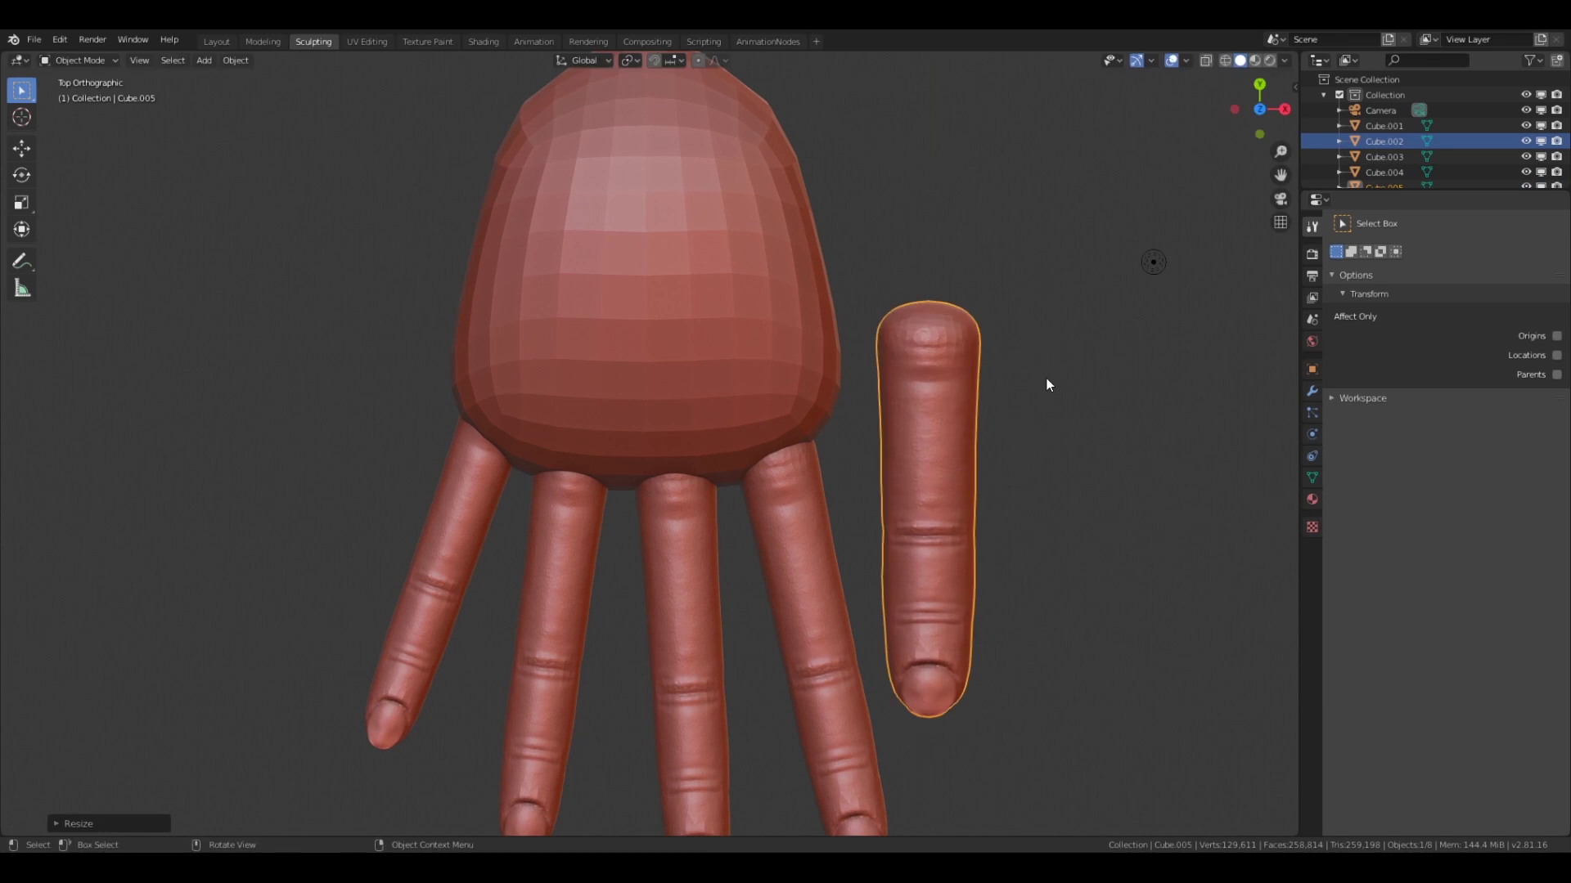
mouse_move(896, 332)
middle_mouse_down()
mouse_move(872, 480)
mouse_move(936, 484)
mouse_move(983, 421)
middle_mouse_up()
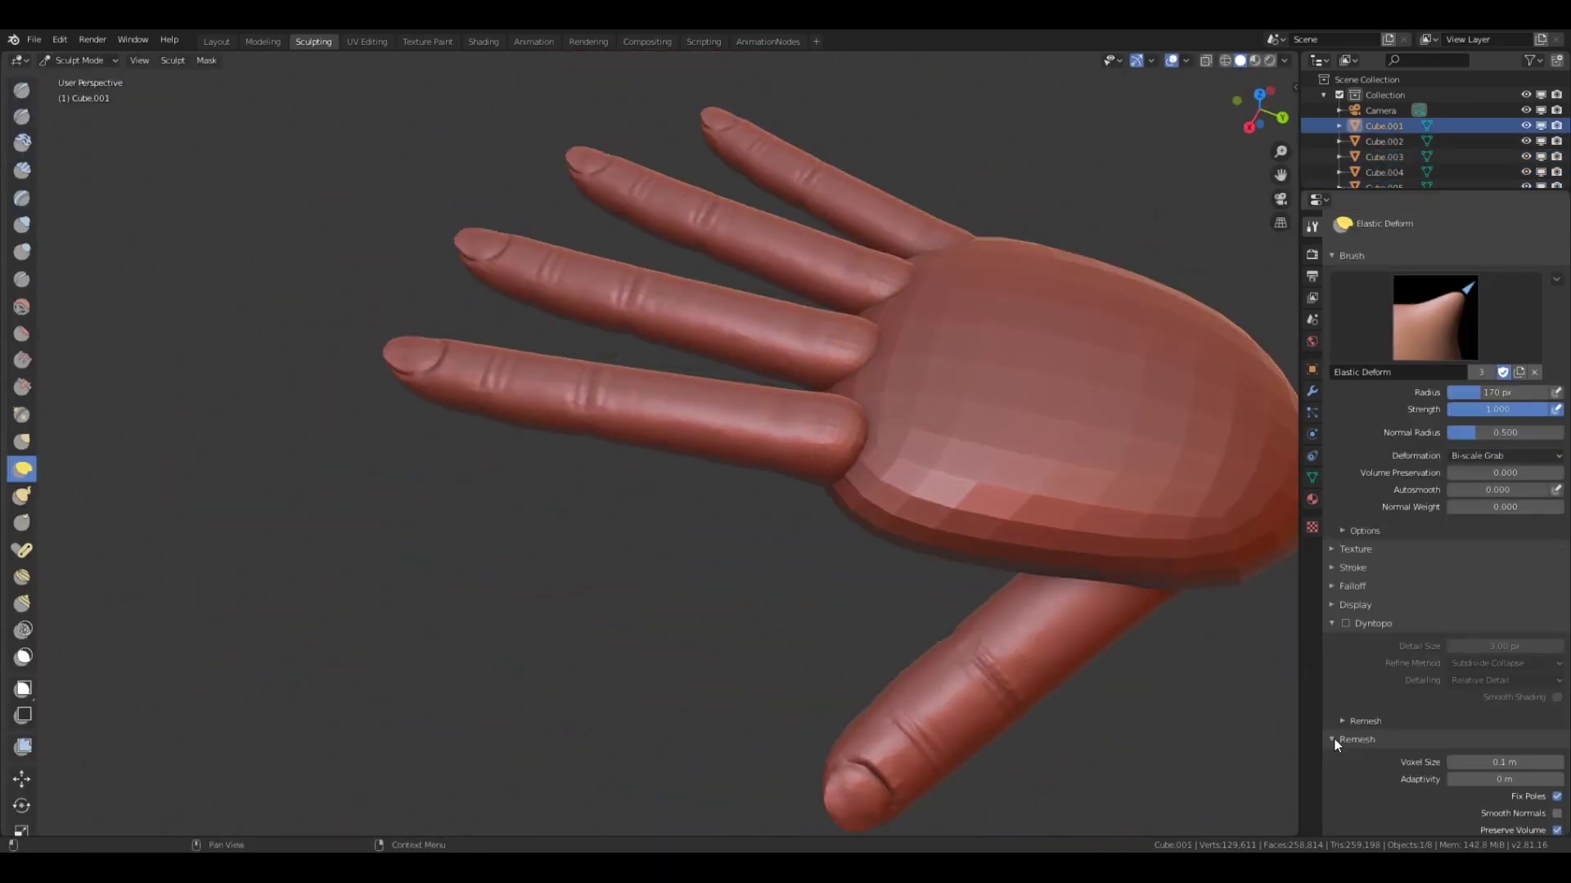
scroll(1341, 728, "down", 3)
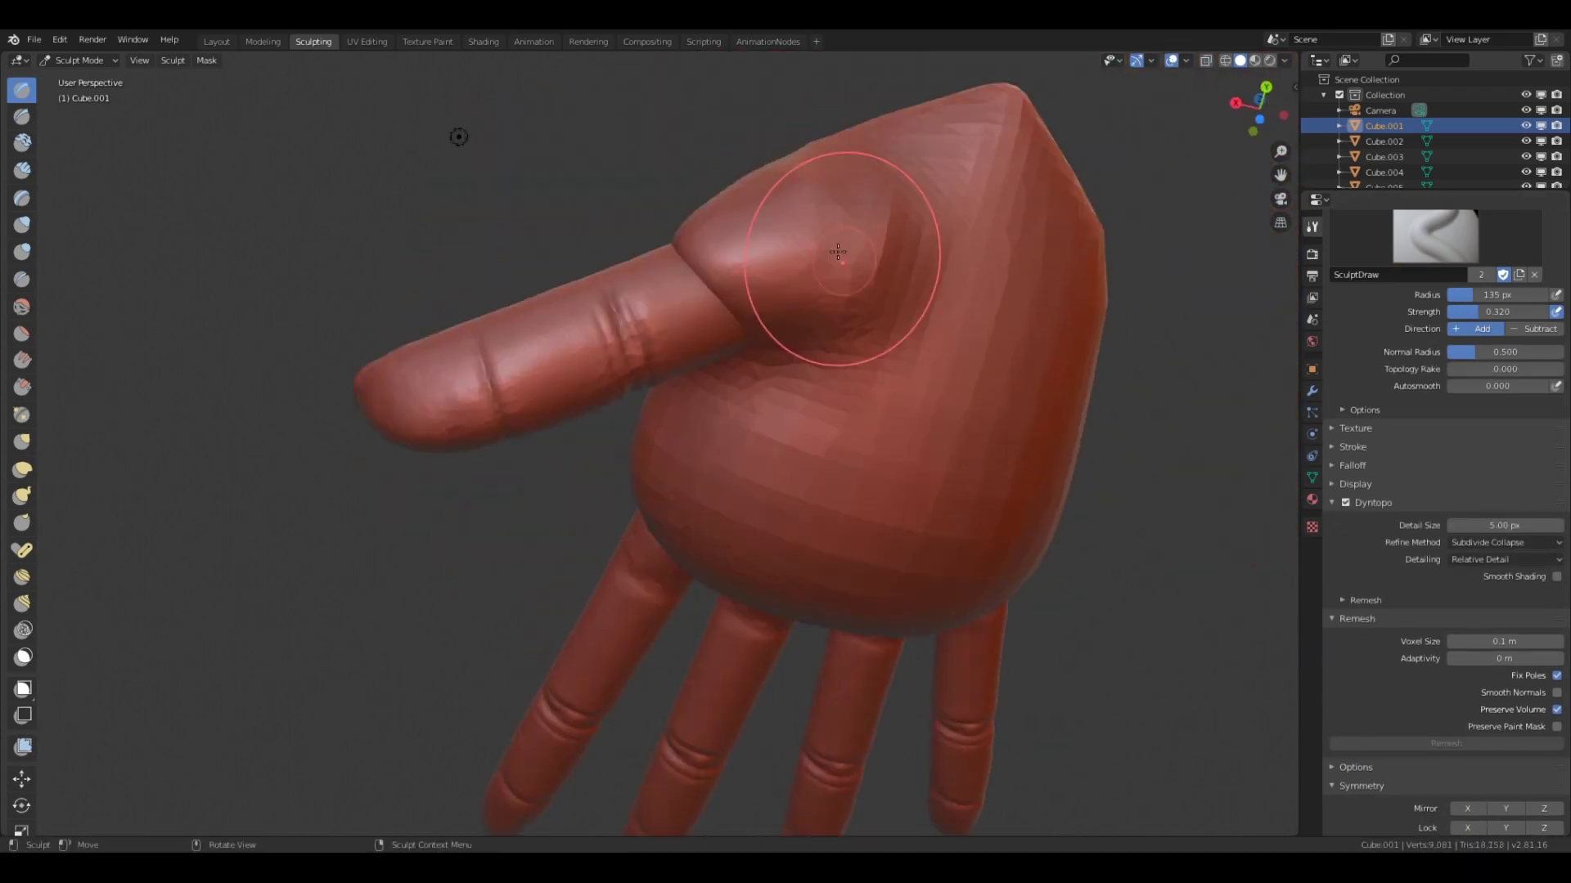
- Blend the thumb base into the palm, checking it from the side
left_click_drag(643, 437, 658, 454)
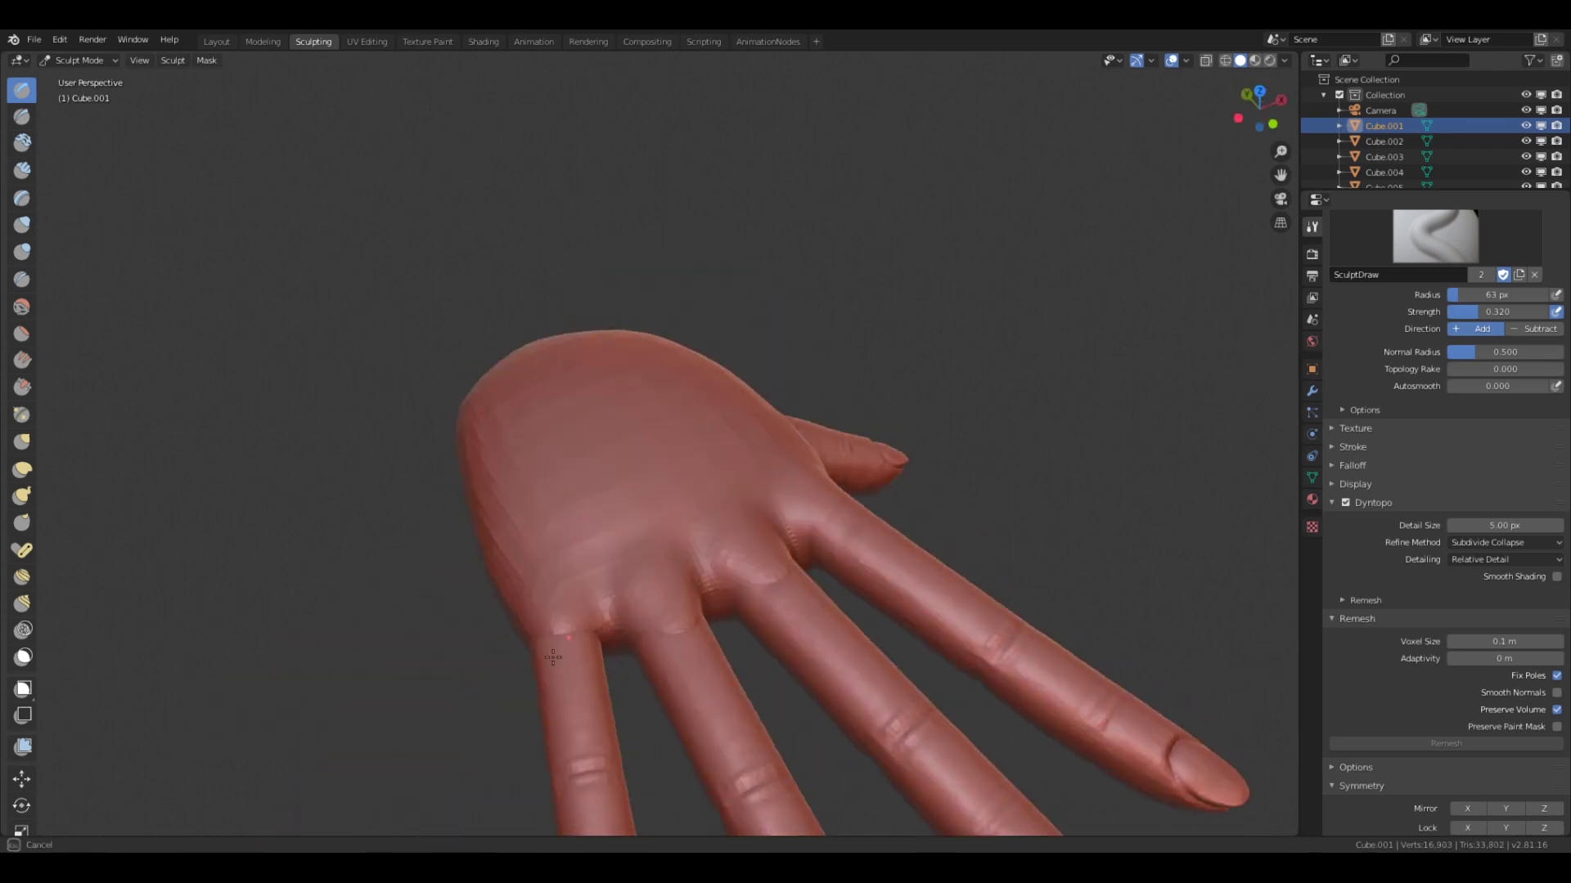
middle_click_drag(598, 571, 630, 606)
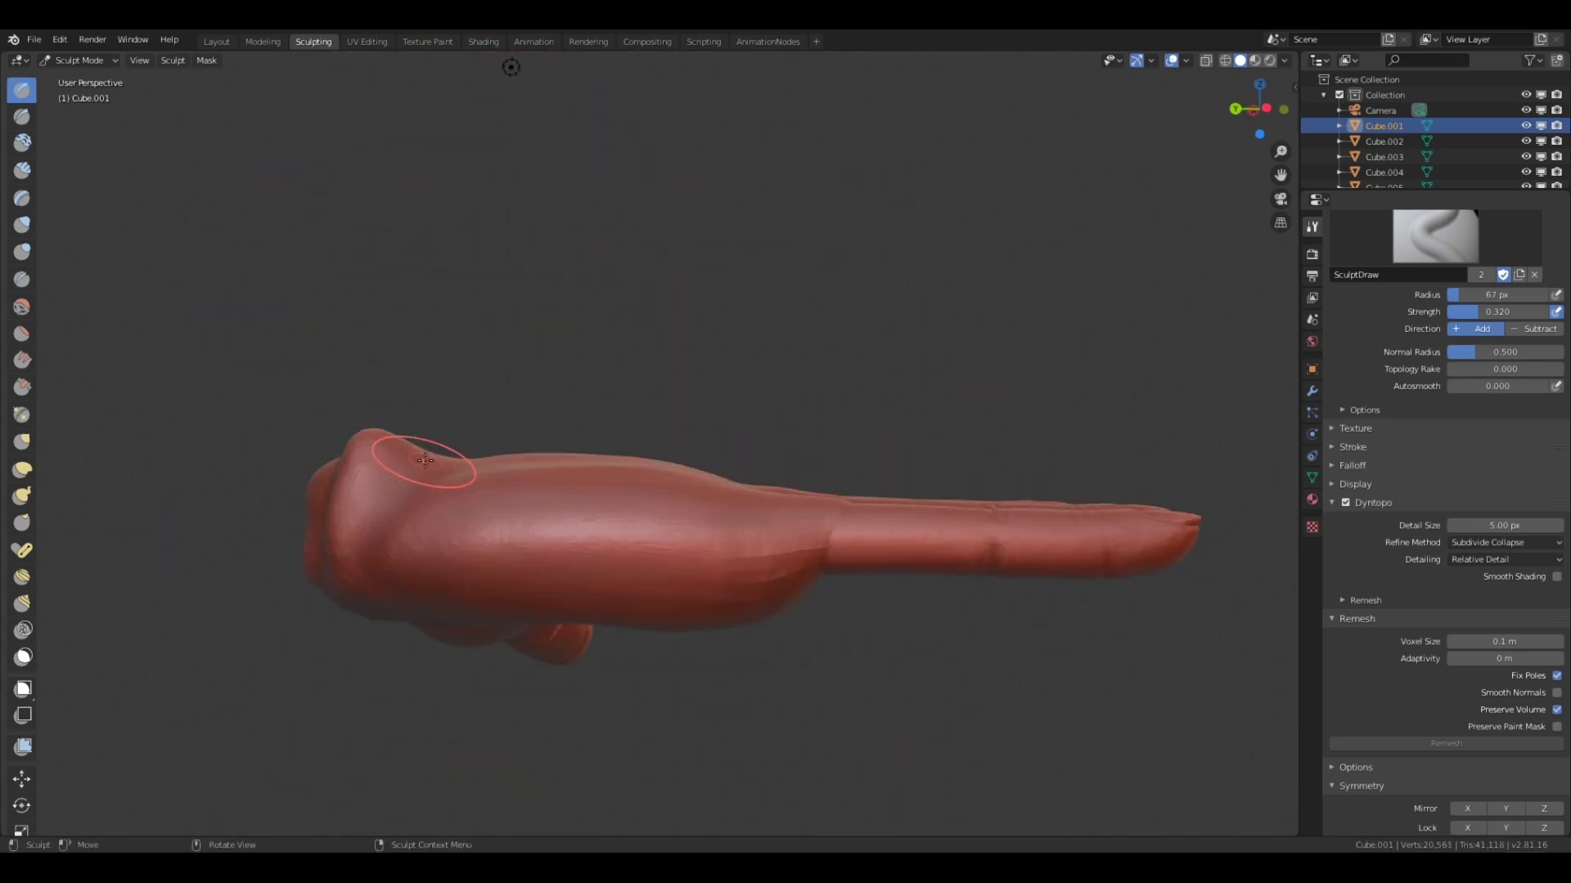
middle_click_drag(884, 563, 724, 587)
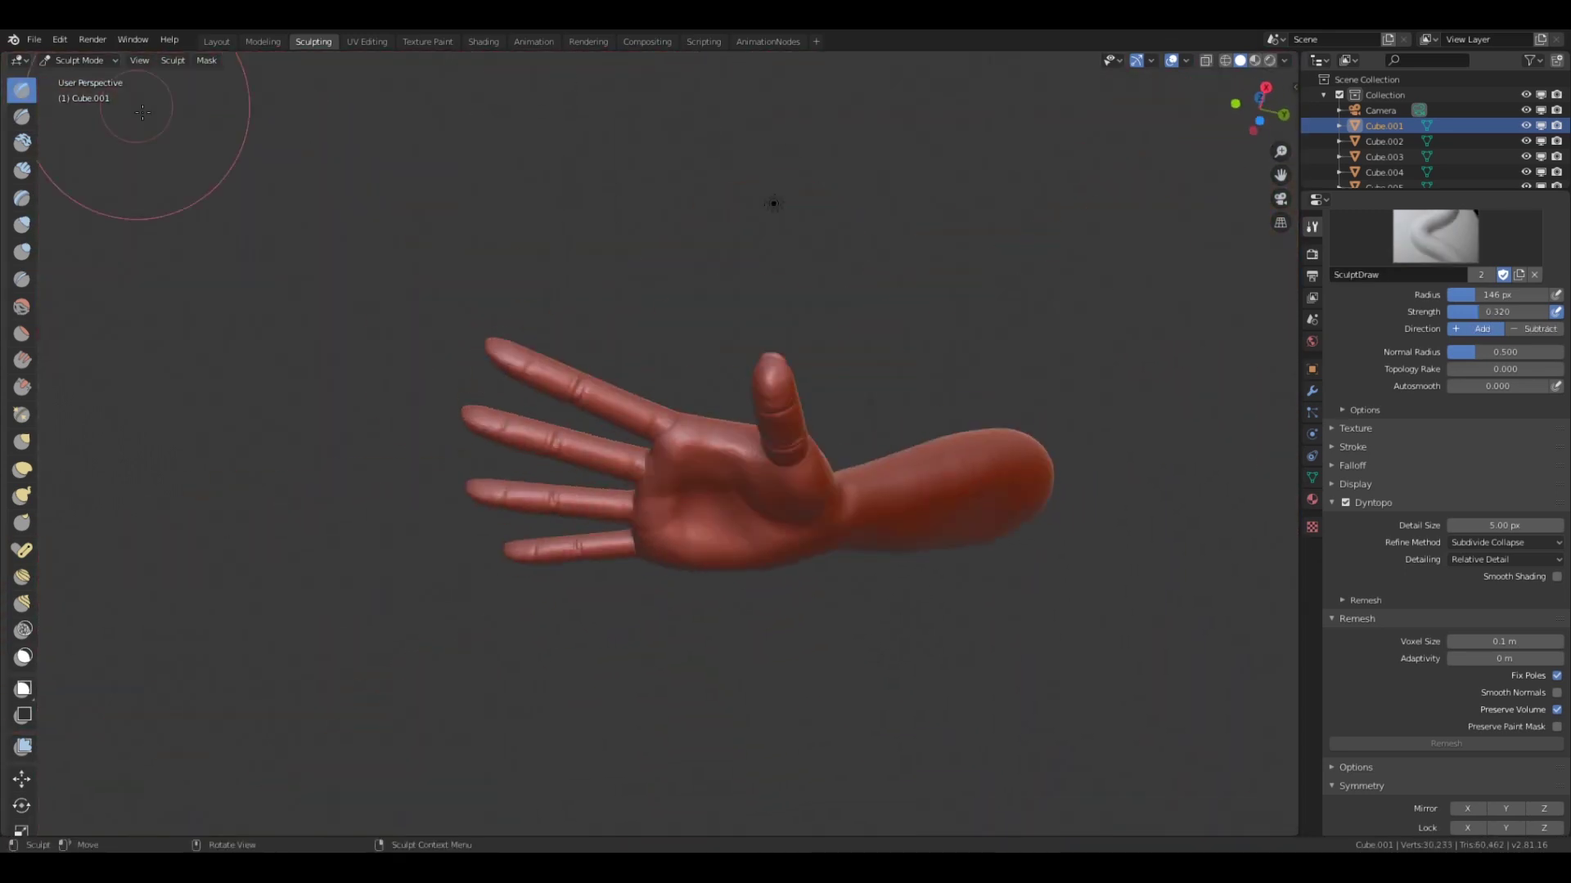
- Select the palm and sculpt it with the Draw brush from several angles
left_click(98, 113)
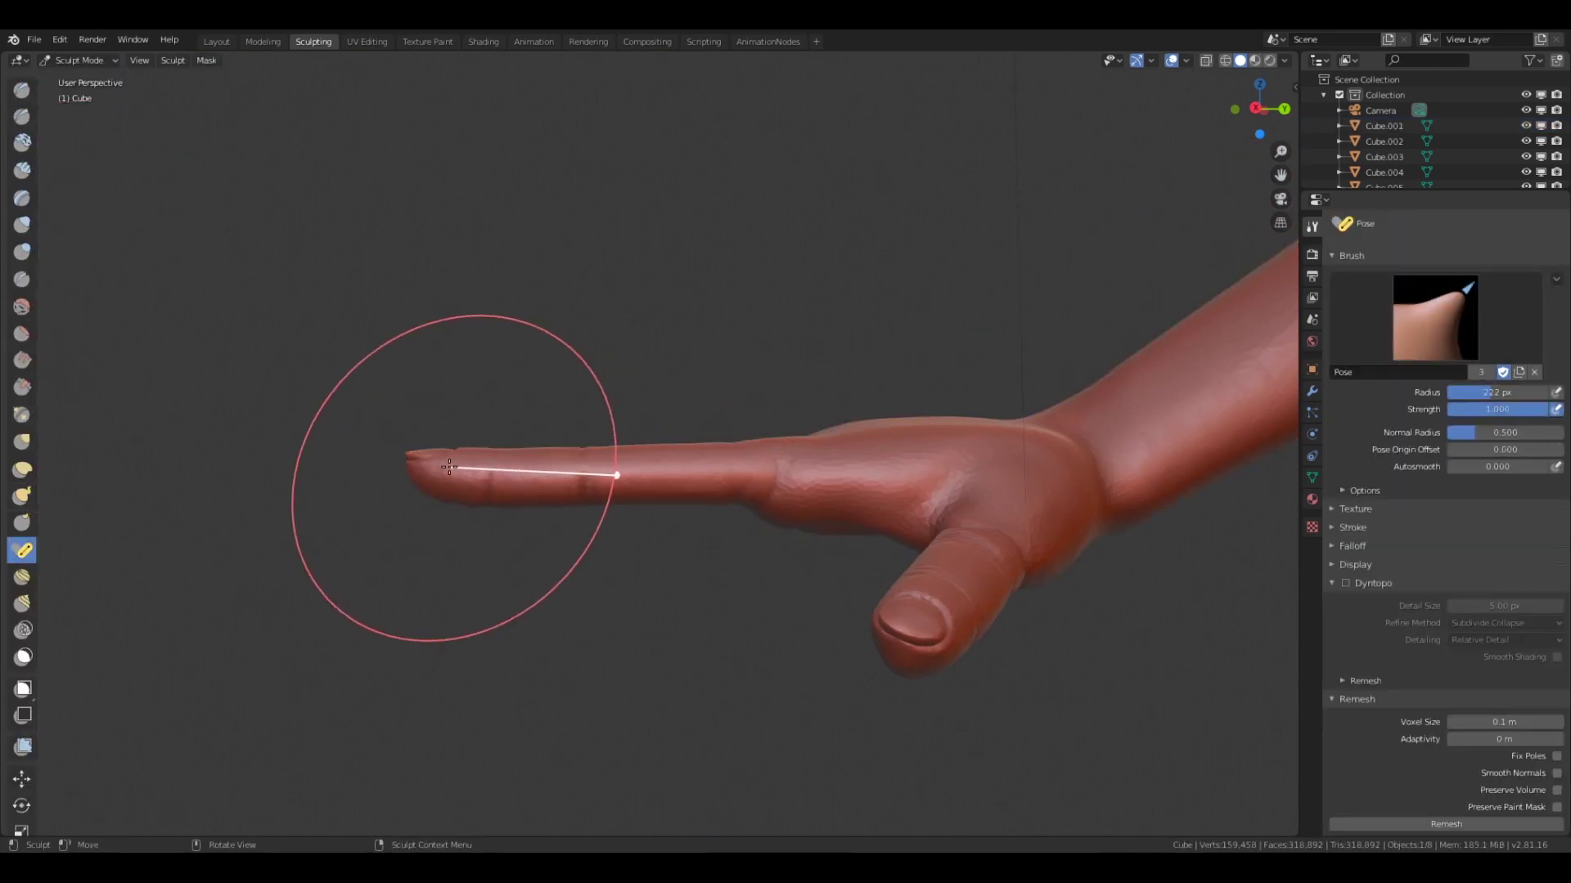
key("ctrl+Tab")
mouse_move(772, 576)
middle_mouse_down()
mouse_move(824, 502)
mouse_move(645, 665)
mouse_move(635, 585)
middle_mouse_up()
left_click(393, 524)
key("ctrl+Tab")
mouse_move(393, 523)
middle_mouse_down()
mouse_move(641, 491)
mouse_move(361, 491)
mouse_move(592, 488)
mouse_move(576, 483)
mouse_move(604, 459)
middle_mouse_up()
key("x")
mouse_move(846, 507)
middle_mouse_down()
mouse_move(852, 473)
mouse_move(979, 564)
mouse_move(718, 719)
mouse_move(884, 175)
mouse_move(939, 659)
mouse_move(736, 562)
mouse_move(901, 561)
mouse_move(622, 519)
mouse_move(603, 488)
middle_mouse_up()
- Save the hand file and bend a finger at its base with the Pose brush
key("ctrl+Tab")
key("ctrl+s")
key("ctrl+Tab")
middle_click_drag(413, 449, 458, 426)
left_click(1381, 188)
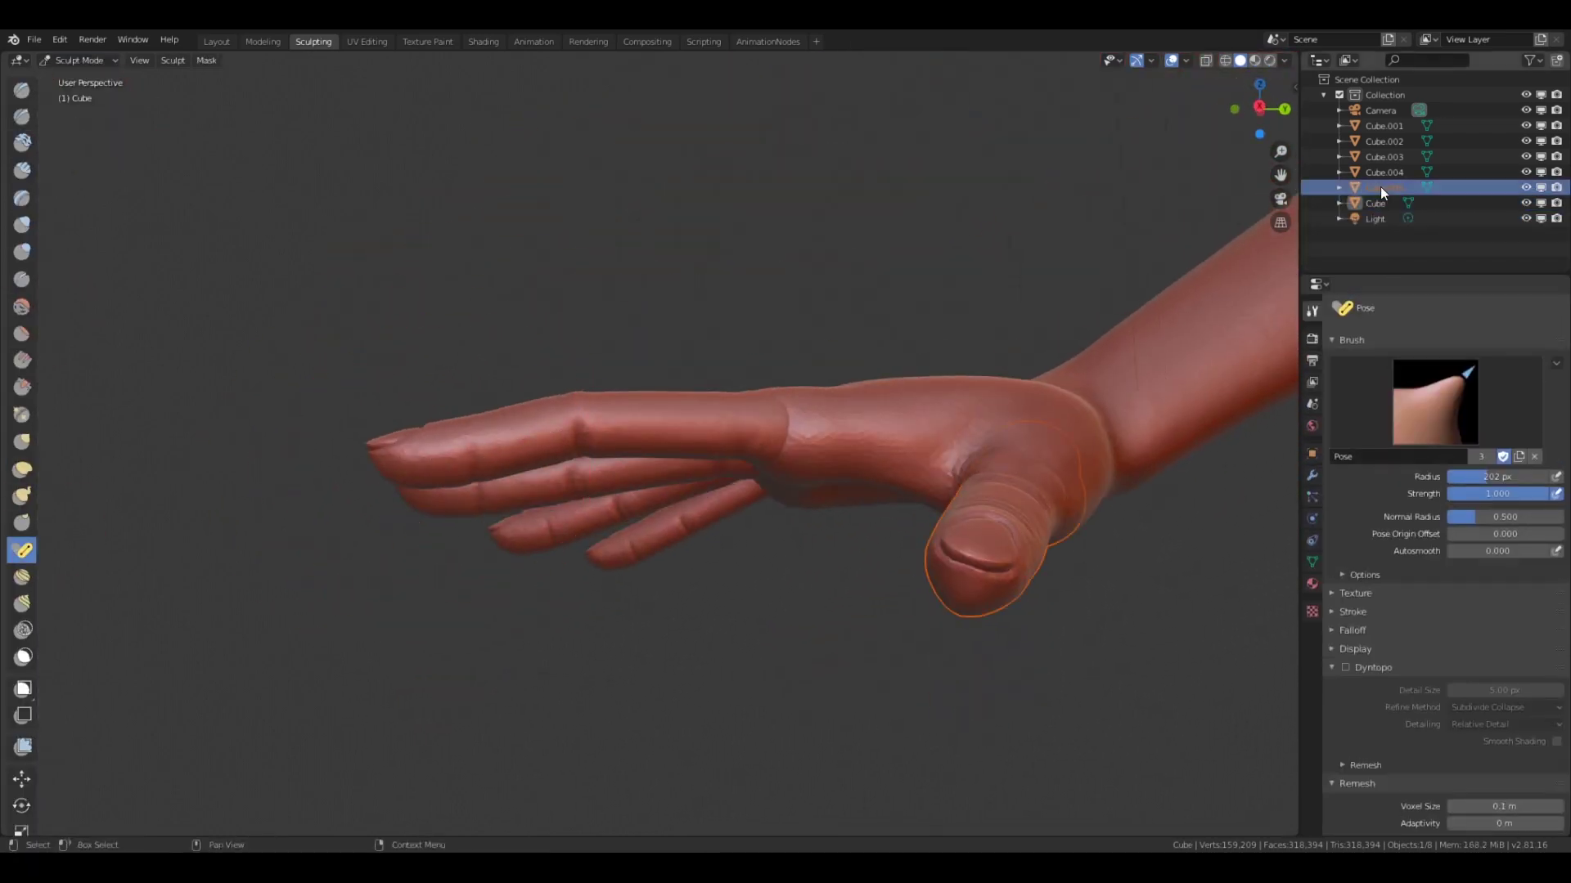
mouse_move(526, 502)
middle_mouse_down()
mouse_move(652, 538)
mouse_move(509, 563)
mouse_move(781, 616)
middle_mouse_up()
- Move a finger object to a new position against the palm, then resume sculpting
key("ctrl+Tab")
mouse_move(766, 554)
middle_mouse_down()
mouse_move(818, 524)
mouse_move(902, 375)
mouse_move(823, 395)
mouse_move(791, 383)
mouse_move(828, 432)
middle_mouse_up()
key("g")
left_click(835, 510)
left_click(823, 395)
left_click(828, 432)
key("ctrl+Tab")
mouse_move(624, 519)
middle_mouse_down()
mouse_move(459, 350)
mouse_move(468, 514)
mouse_move(541, 464)
mouse_move(533, 413)
mouse_move(534, 428)
middle_mouse_up()
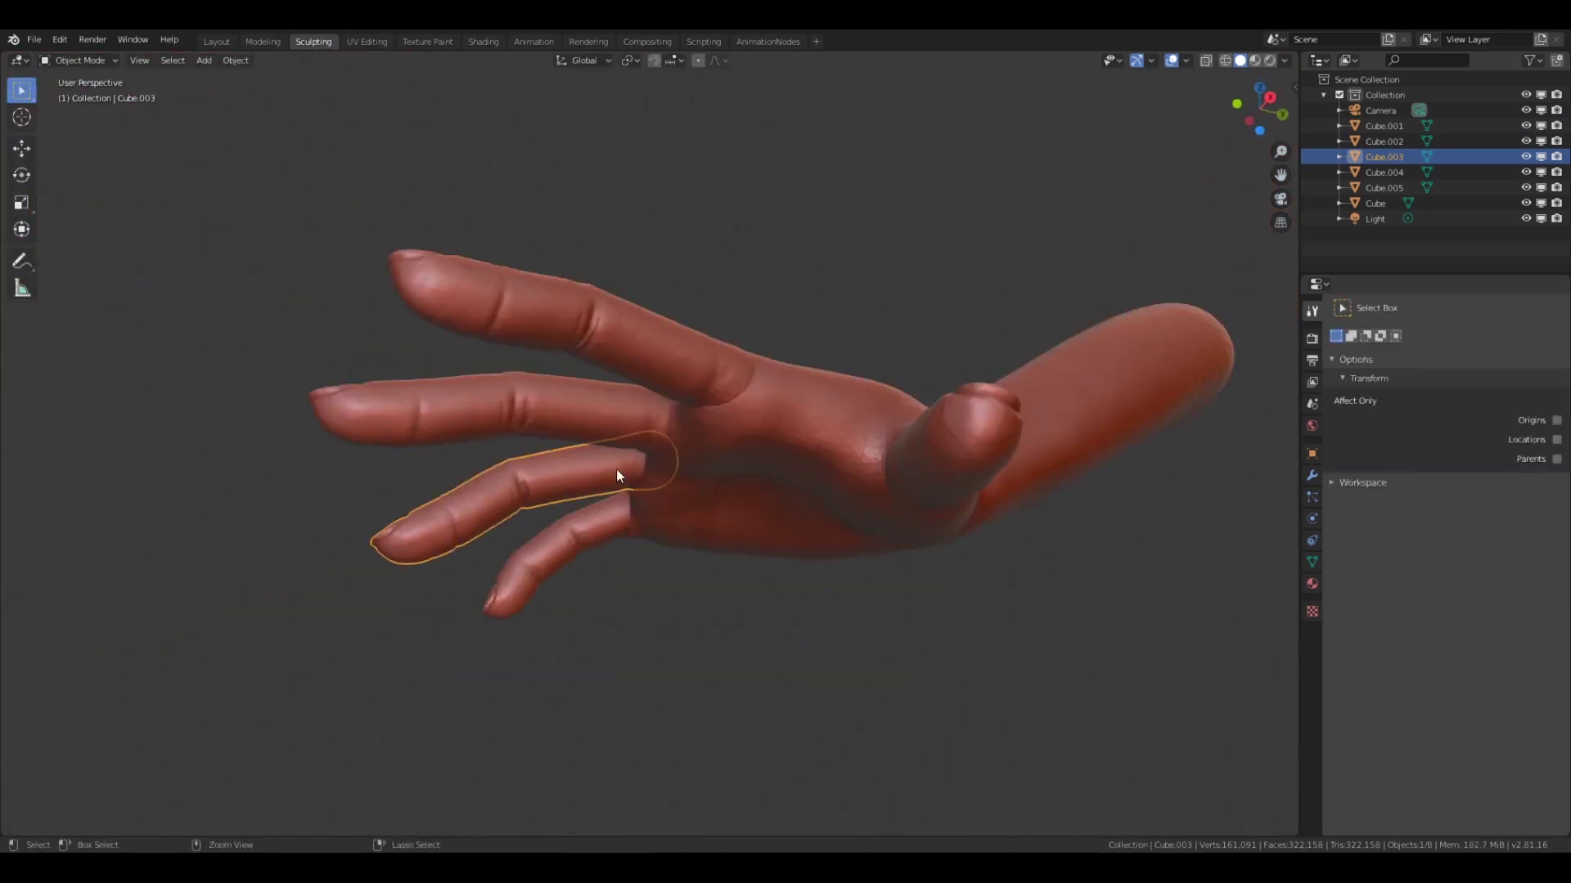
- Crease a long line across the upper palm
left_click(622, 398)
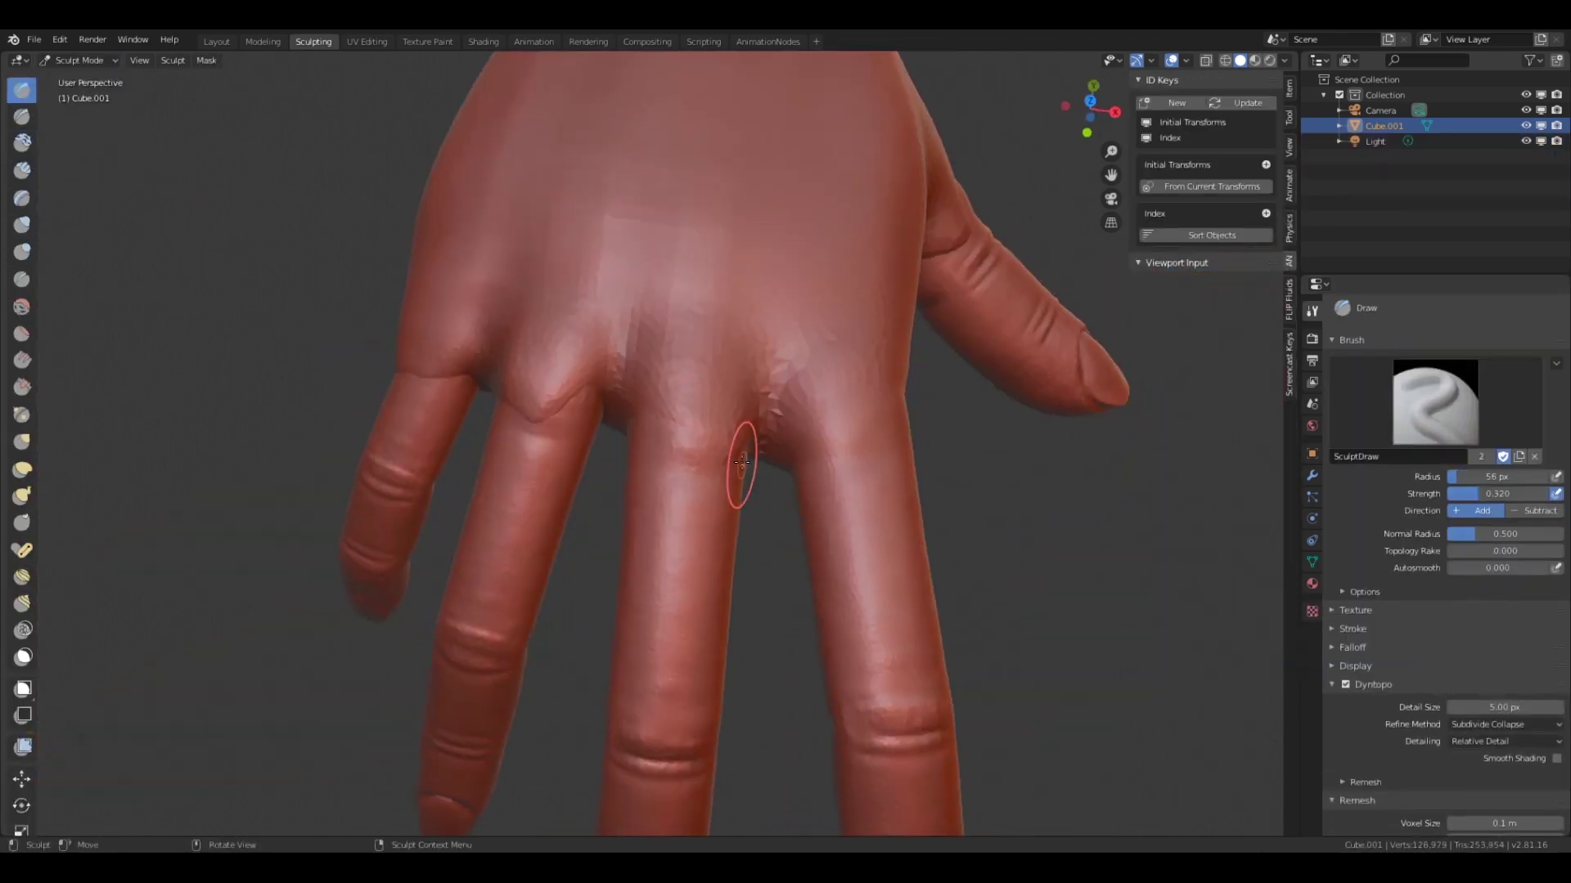
middle_click_drag(742, 462, 623, 532)
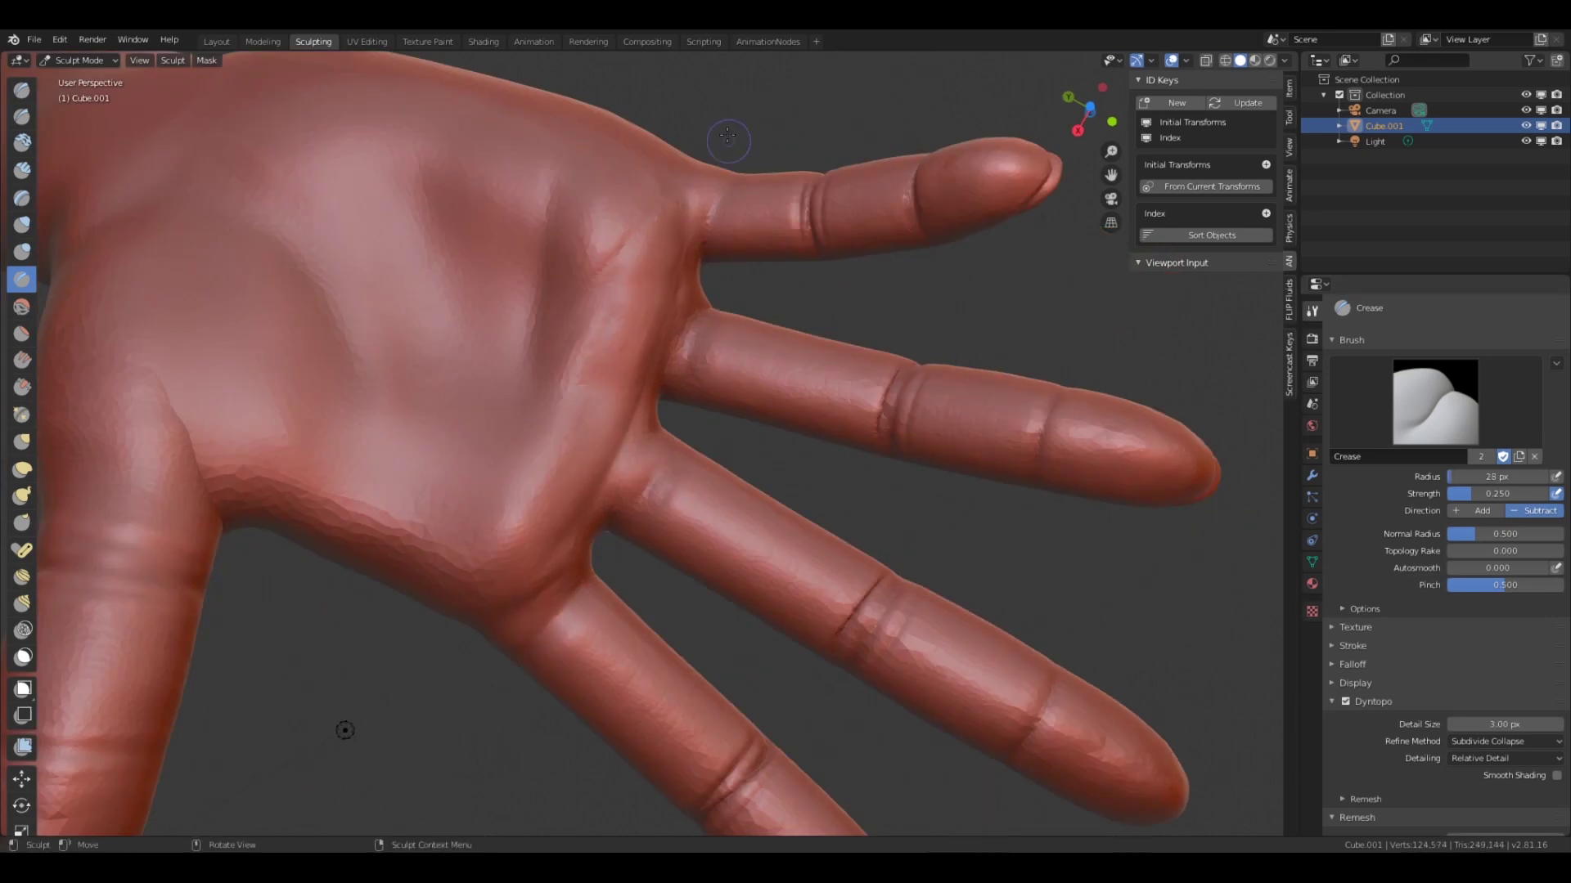
mouse_move(727, 138)
middle_mouse_down()
mouse_move(596, 473)
mouse_move(572, 651)
middle_mouse_up()
left_click_drag(572, 652, 351, 515)
mouse_move(352, 515)
middle_mouse_down()
mouse_move(550, 543)
mouse_move(721, 637)
mouse_move(646, 426)
middle_mouse_up()
mouse_move(628, 306)
middle_mouse_down()
mouse_move(616, 327)
mouse_move(817, 379)
mouse_move(817, 449)
mouse_move(612, 461)
mouse_move(649, 561)
mouse_move(730, 665)
mouse_move(596, 350)
mouse_move(785, 618)
mouse_move(929, 333)
mouse_move(618, 440)
middle_mouse_up()
- Sculpt the fingers and back of the hand with the Draw brush and check modifiers
key("x")
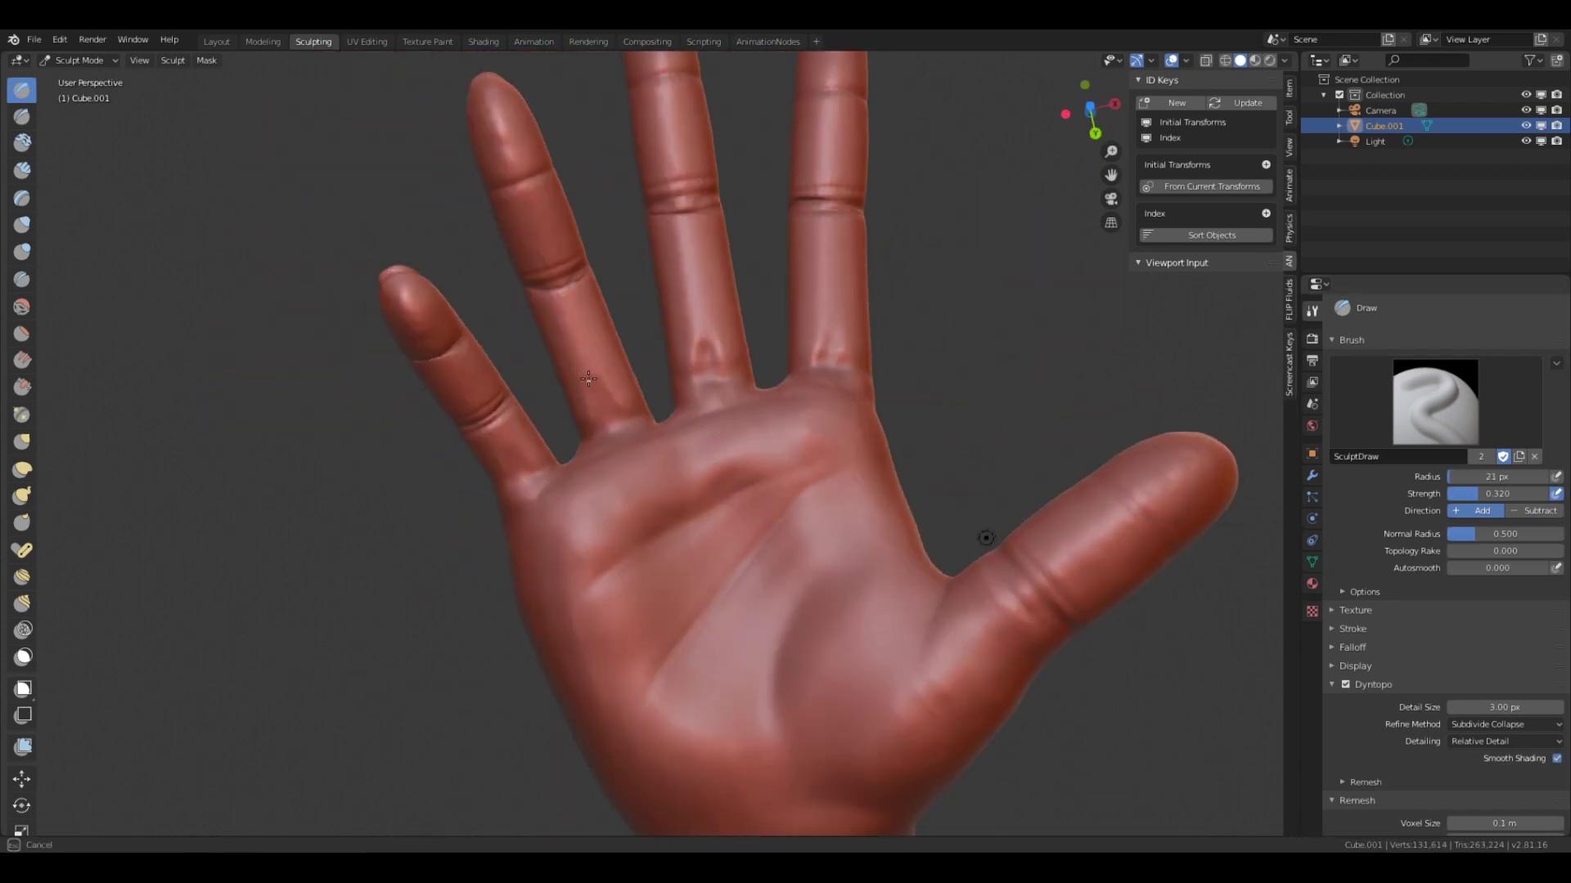
mouse_move(558, 437)
middle_mouse_down()
mouse_move(803, 294)
mouse_move(541, 314)
middle_mouse_up()
key("x")
mouse_move(427, 465)
middle_mouse_down()
mouse_move(785, 571)
mouse_move(582, 543)
mouse_move(652, 492)
mouse_move(719, 631)
mouse_move(851, 580)
mouse_move(900, 652)
mouse_move(940, 638)
mouse_move(938, 658)
mouse_move(31, 142)
middle_mouse_up()
left_click(1312, 475)
mouse_move(722, 446)
middle_mouse_down()
mouse_move(883, 666)
mouse_move(1072, 308)
mouse_move(946, 519)
mouse_move(662, 479)
middle_mouse_up()
- Refine the back of the hand with the Draw and Smooth brushes
left_click(22, 360)
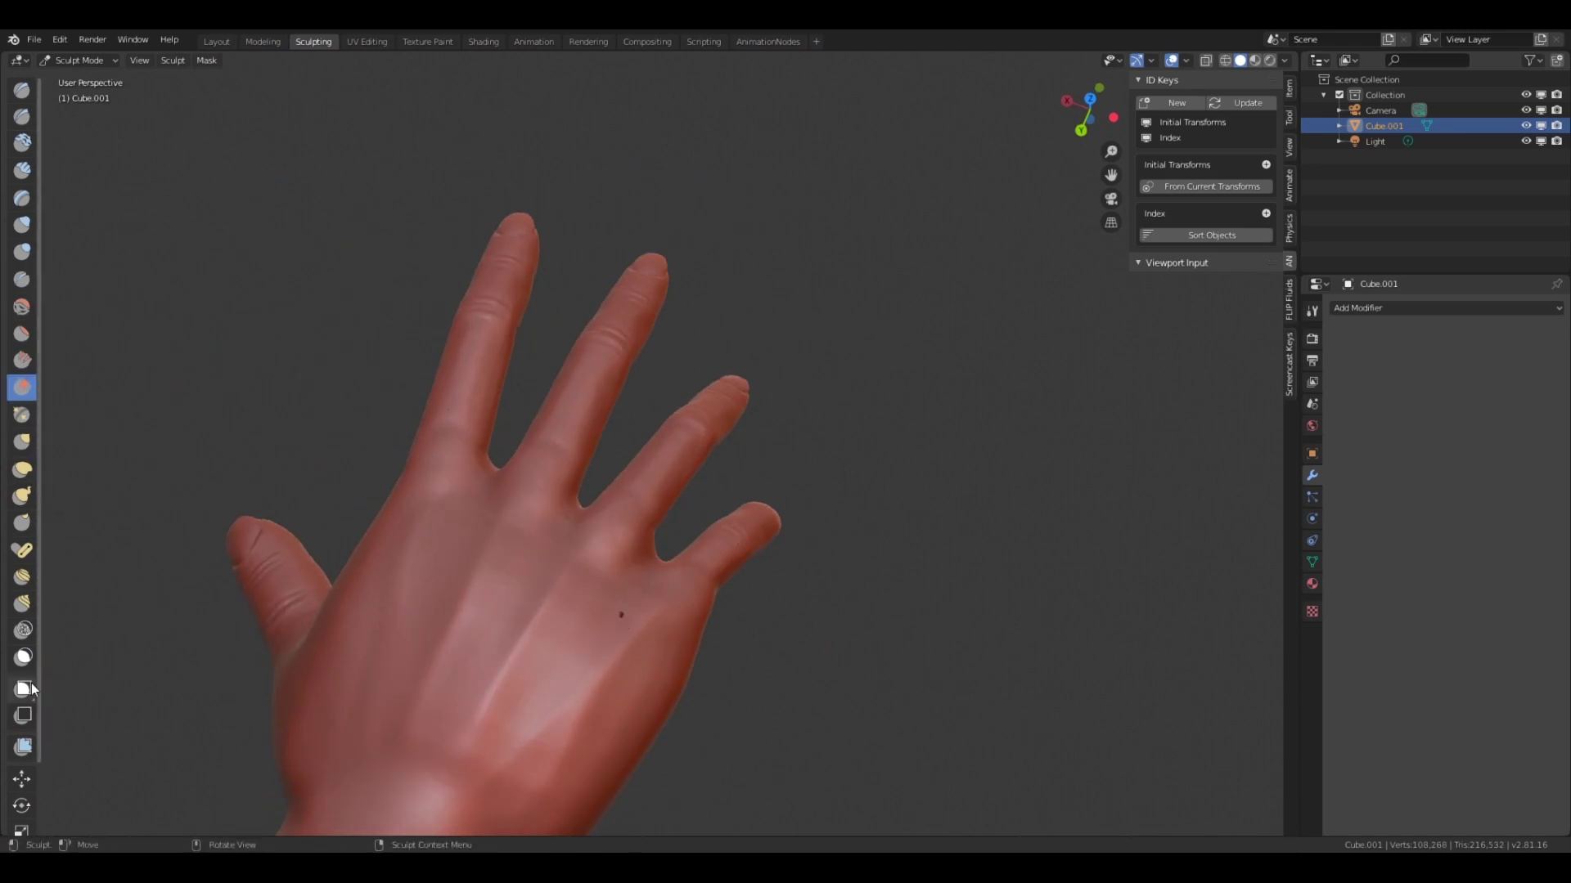
mouse_move(471, 537)
middle_mouse_down()
mouse_move(466, 424)
mouse_move(168, 501)
mouse_move(583, 384)
mouse_move(389, 438)
mouse_move(582, 660)
mouse_move(615, 545)
mouse_move(596, 551)
mouse_move(632, 578)
mouse_move(683, 574)
mouse_move(655, 536)
mouse_move(642, 624)
mouse_move(553, 420)
mouse_move(649, 508)
mouse_move(760, 389)
mouse_move(744, 360)
mouse_move(712, 425)
mouse_move(700, 654)
middle_mouse_up()
key("x")
key("s")
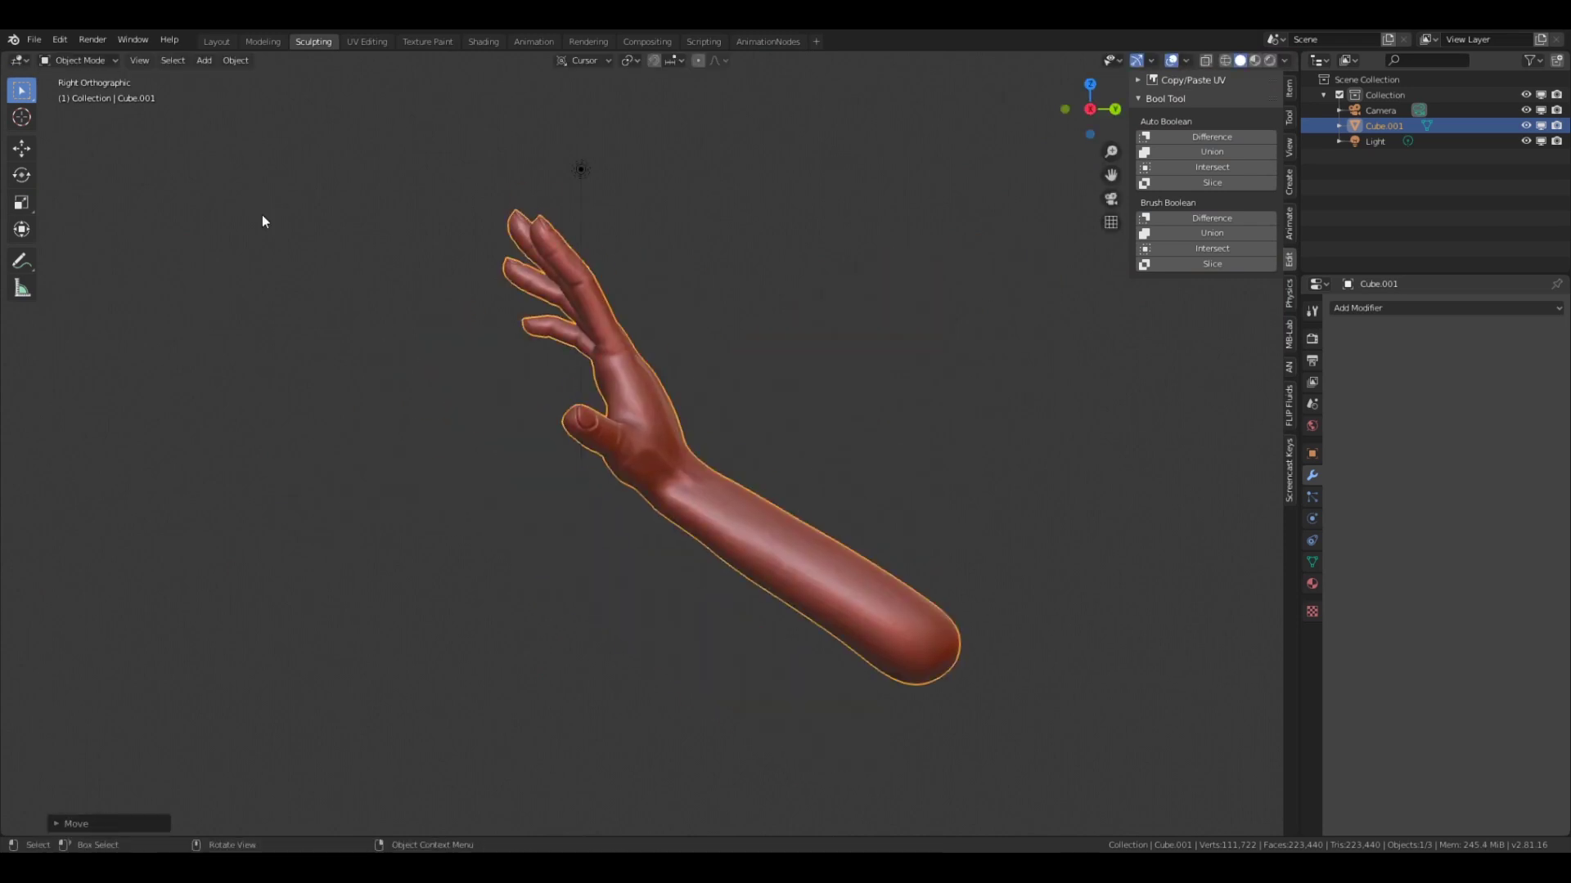
- Detail the hand and palm with an enlarged Draw brush
key("ctrl+Tab")
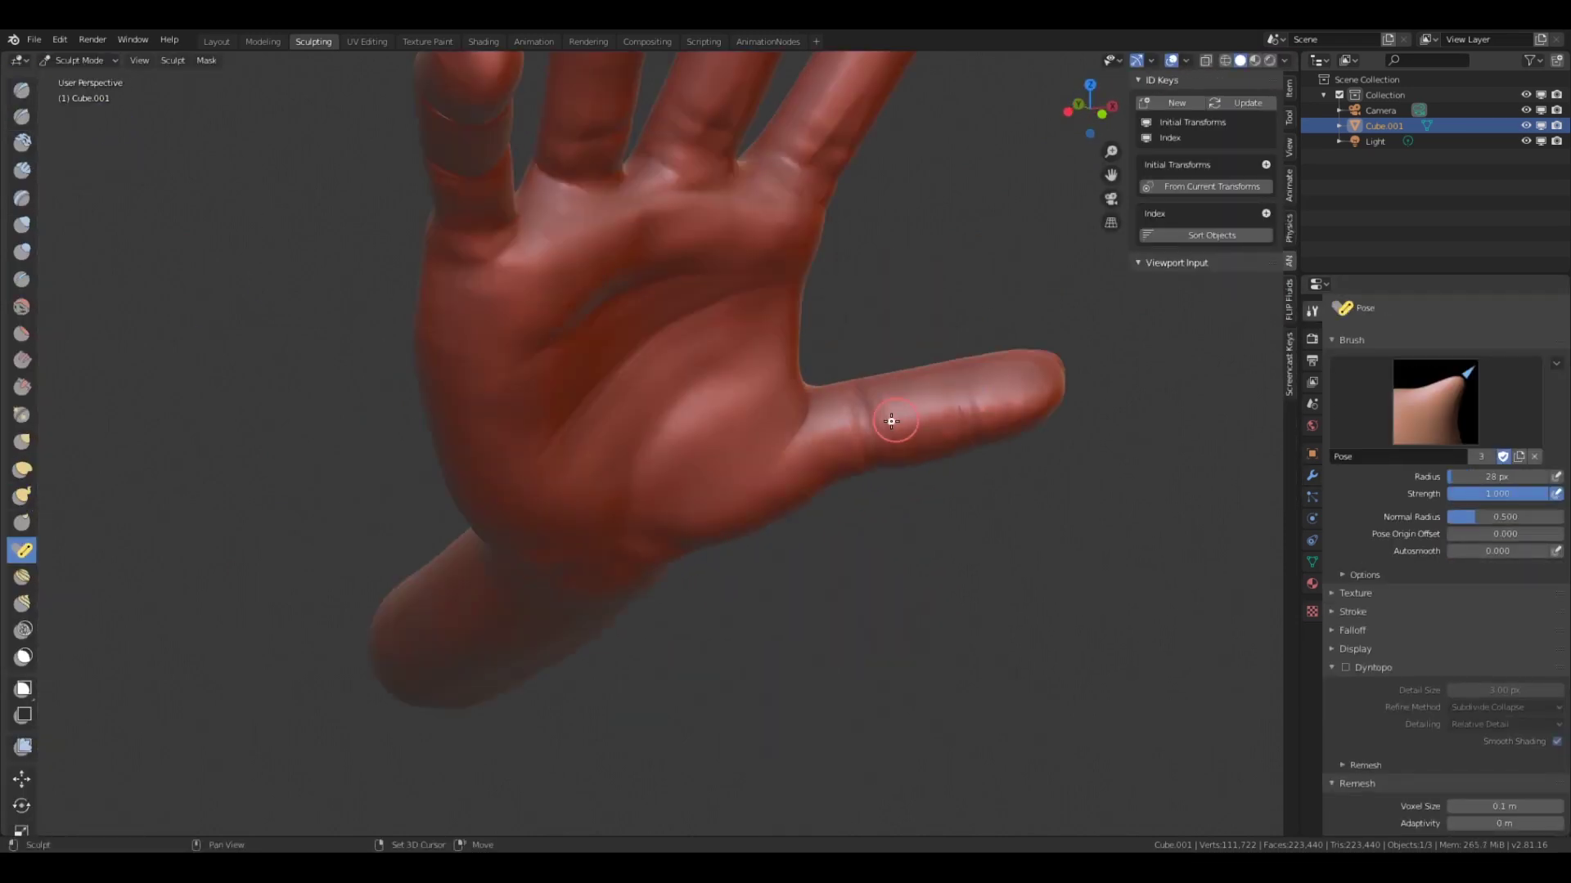
key("x")
mouse_move(902, 404)
middle_mouse_down()
mouse_move(753, 387)
mouse_move(1334, 644)
middle_mouse_up()
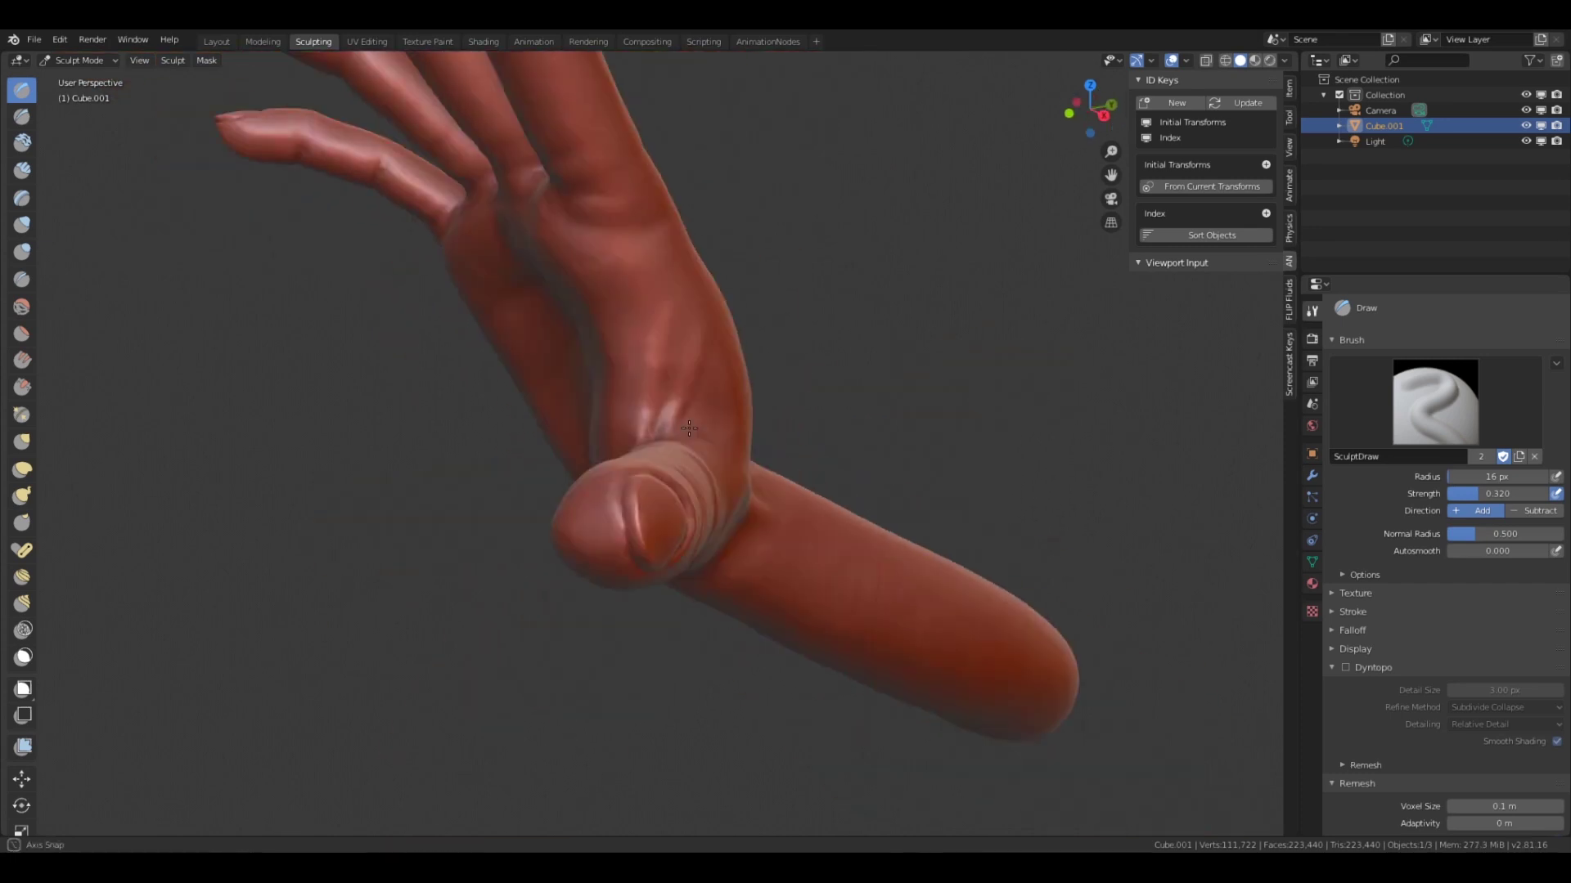
mouse_move(633, 549)
middle_mouse_down()
mouse_move(893, 455)
mouse_move(767, 322)
middle_mouse_up()
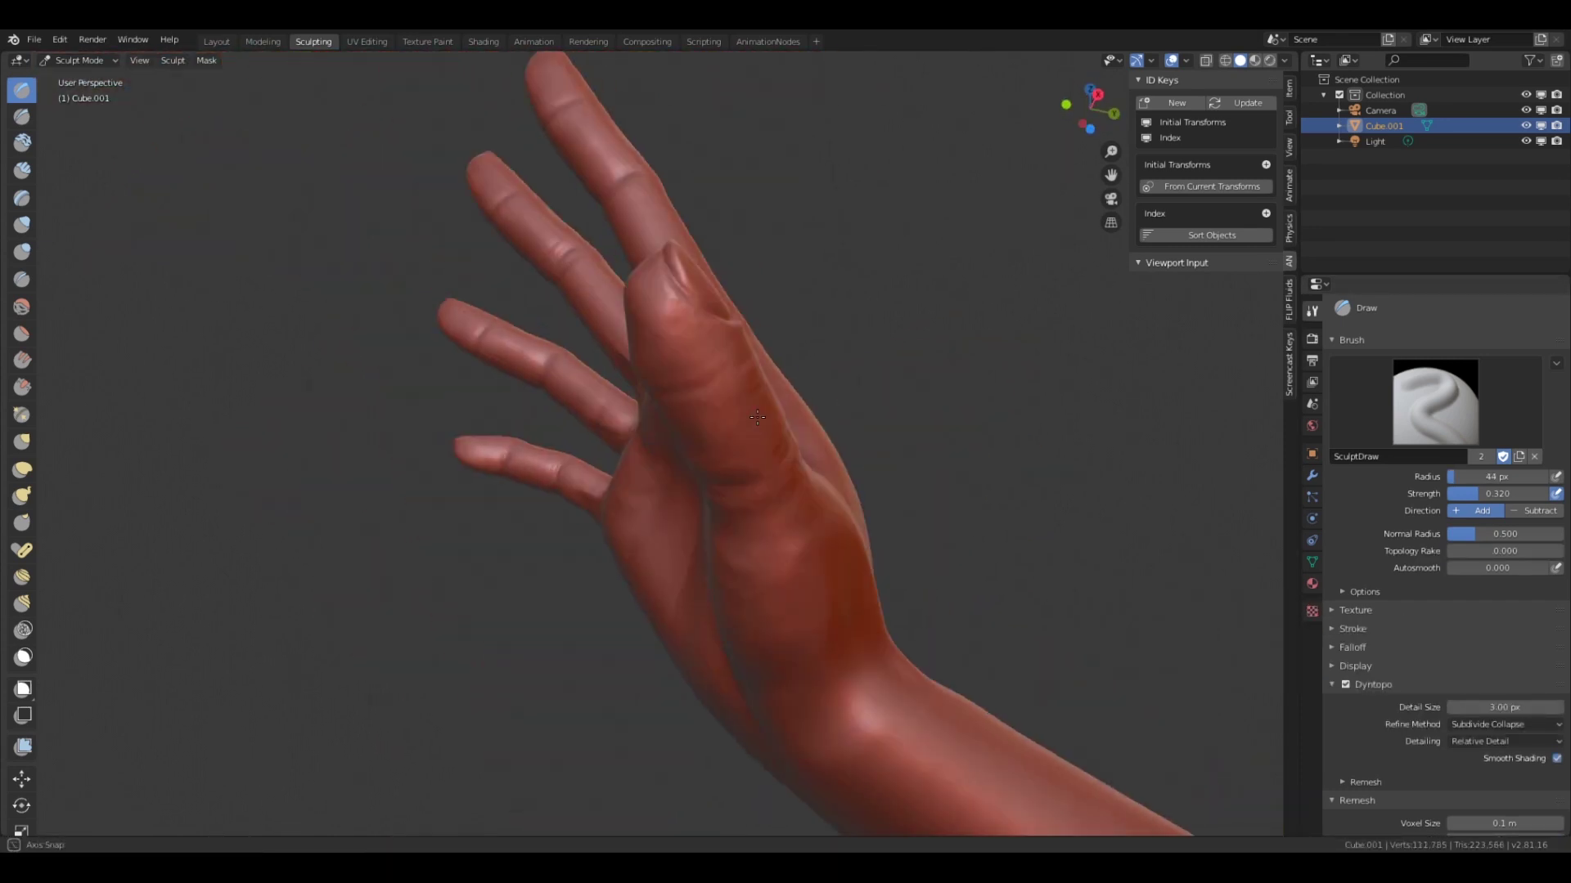
mouse_move(791, 434)
middle_mouse_down()
mouse_move(649, 281)
mouse_move(625, 610)
middle_mouse_up()
key("f")
scroll(687, 633, "down", 5)
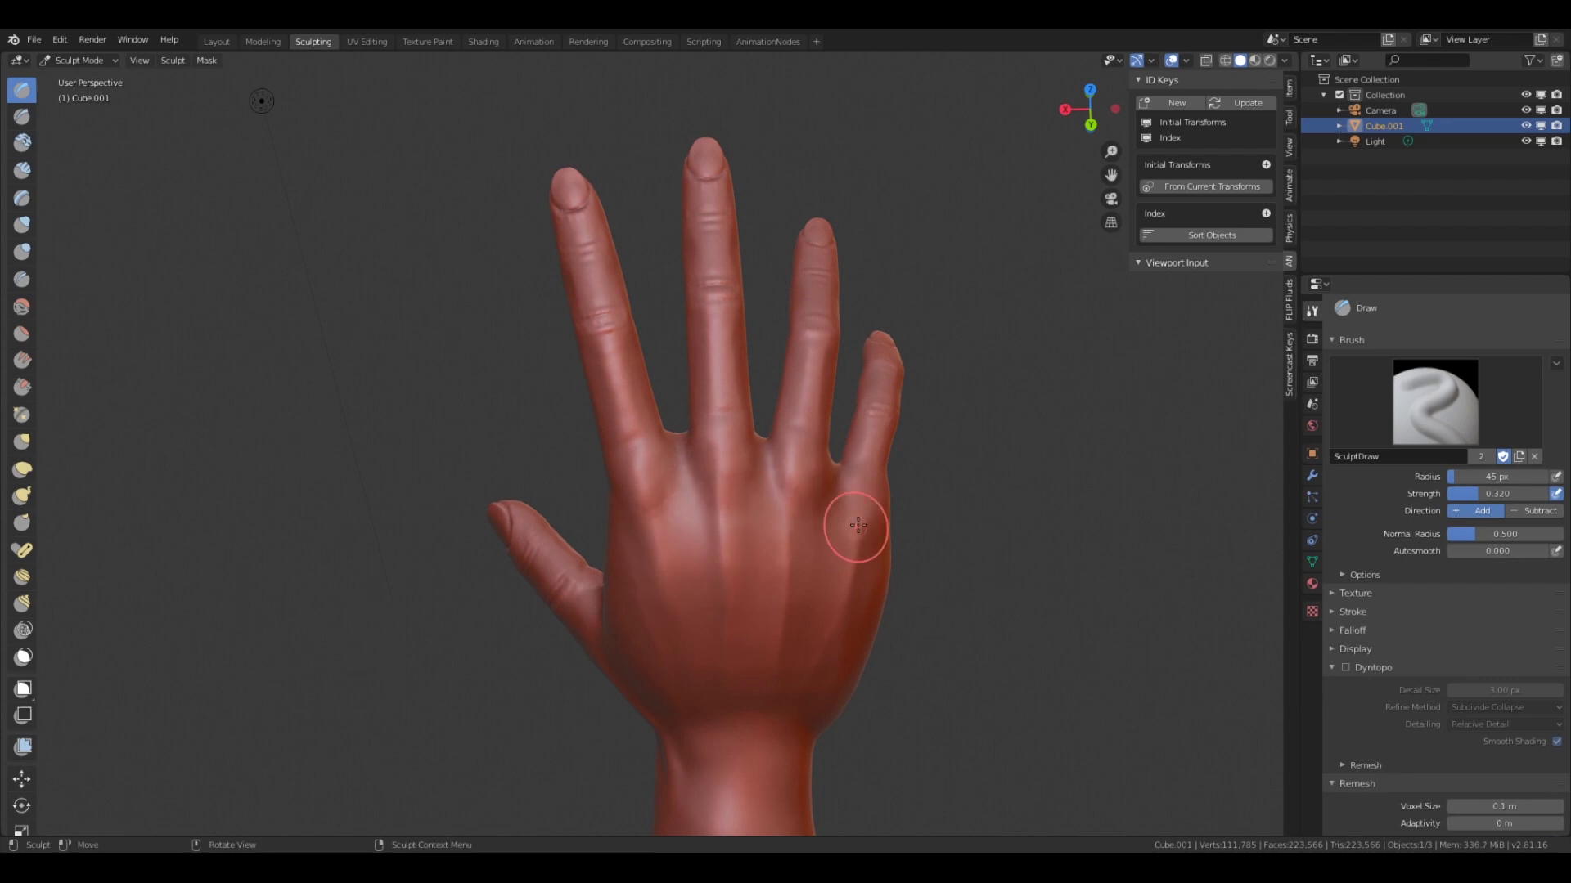
middle_click_drag(857, 525, 591, 454)
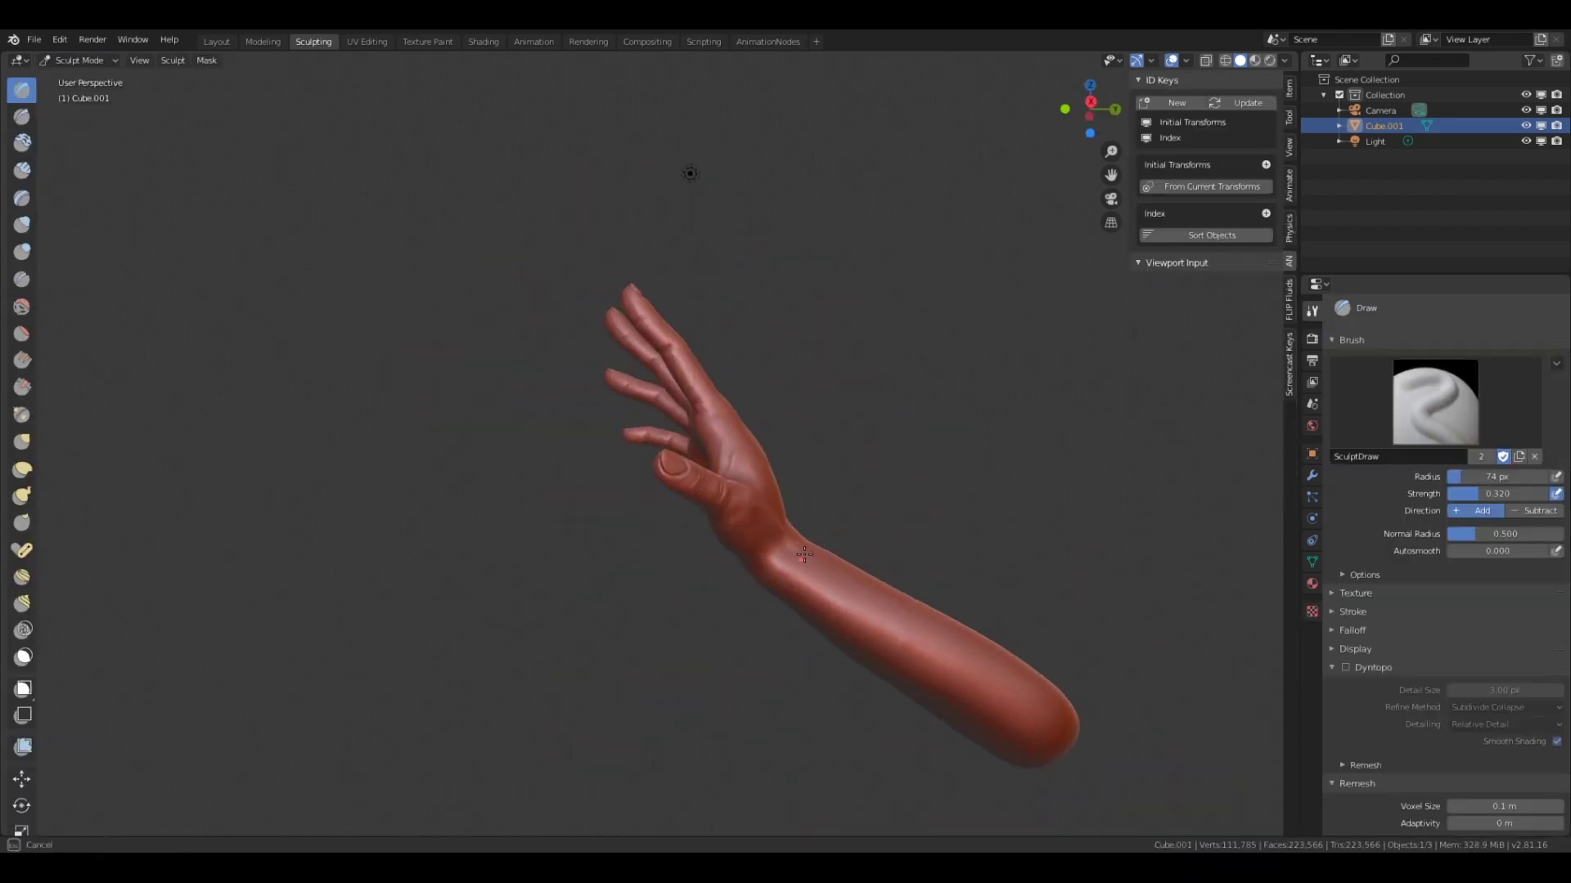
- Mask the hand and bend the wrist with Elastic Deform and Grab brushes
key("e")
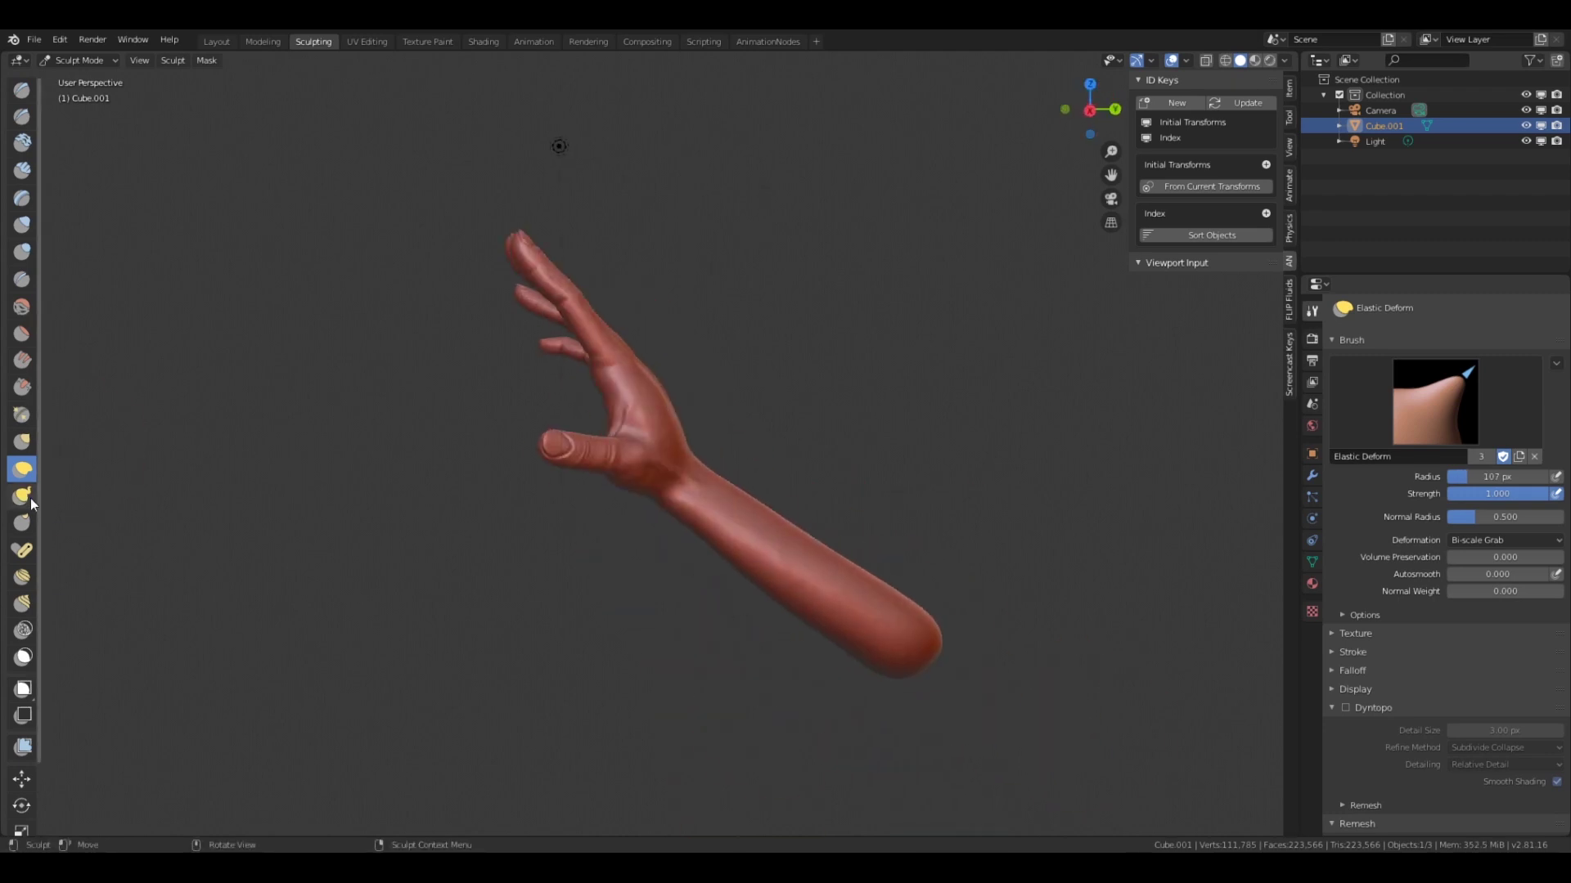
middle_click_drag(682, 421, 628, 383)
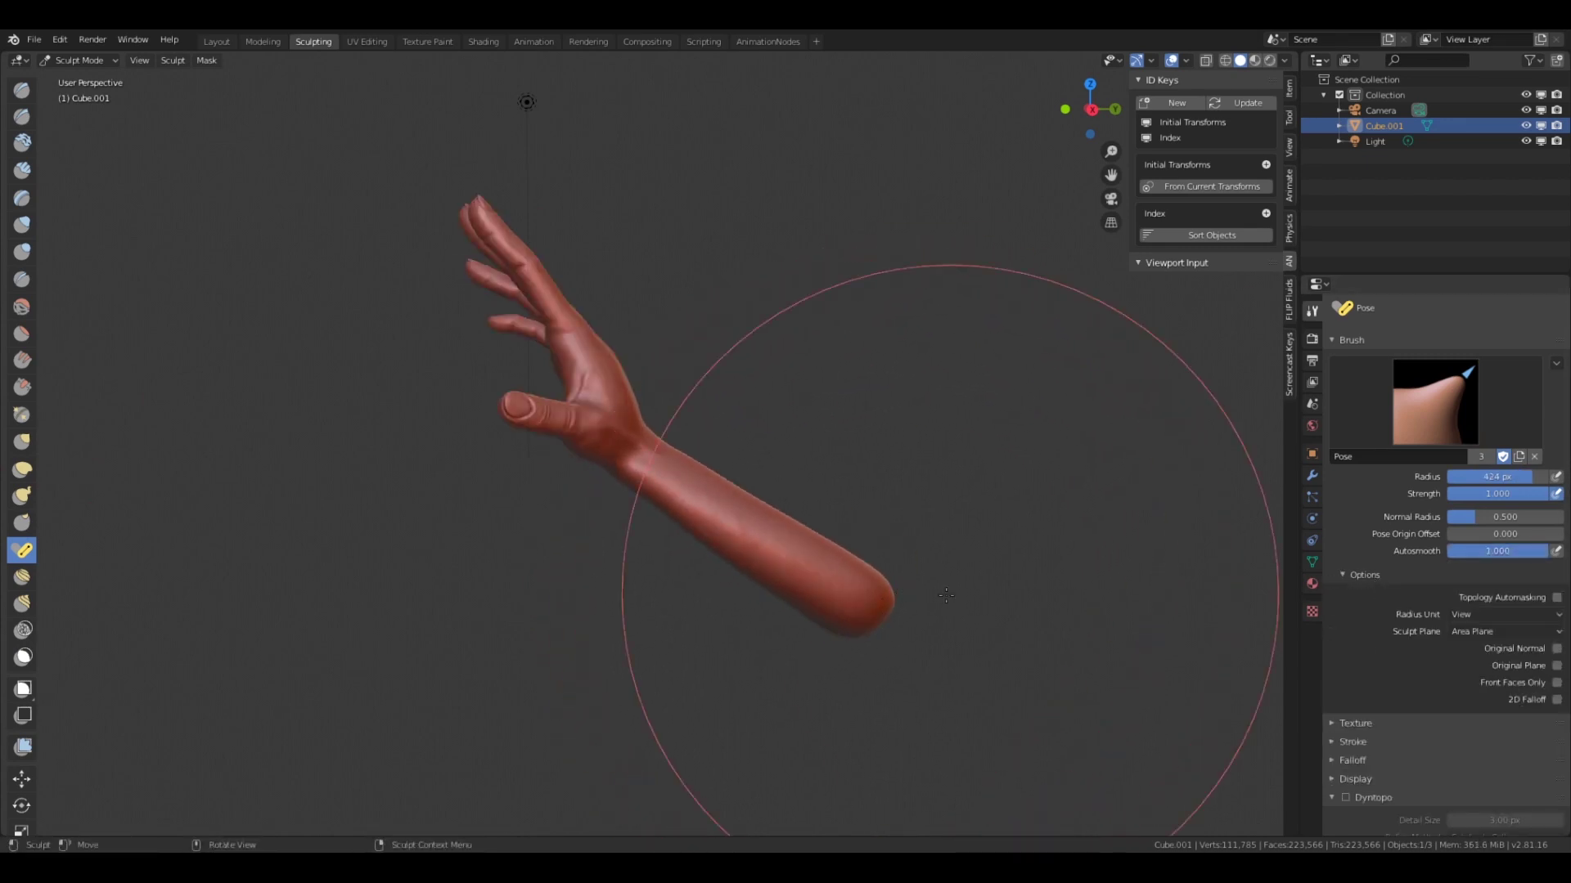
left_click(23, 657)
left_click_drag(573, 393, 482, 237)
mouse_move(491, 270)
middle_mouse_down()
mouse_move(530, 439)
mouse_move(556, 324)
middle_mouse_up()
key("g")
key("e")
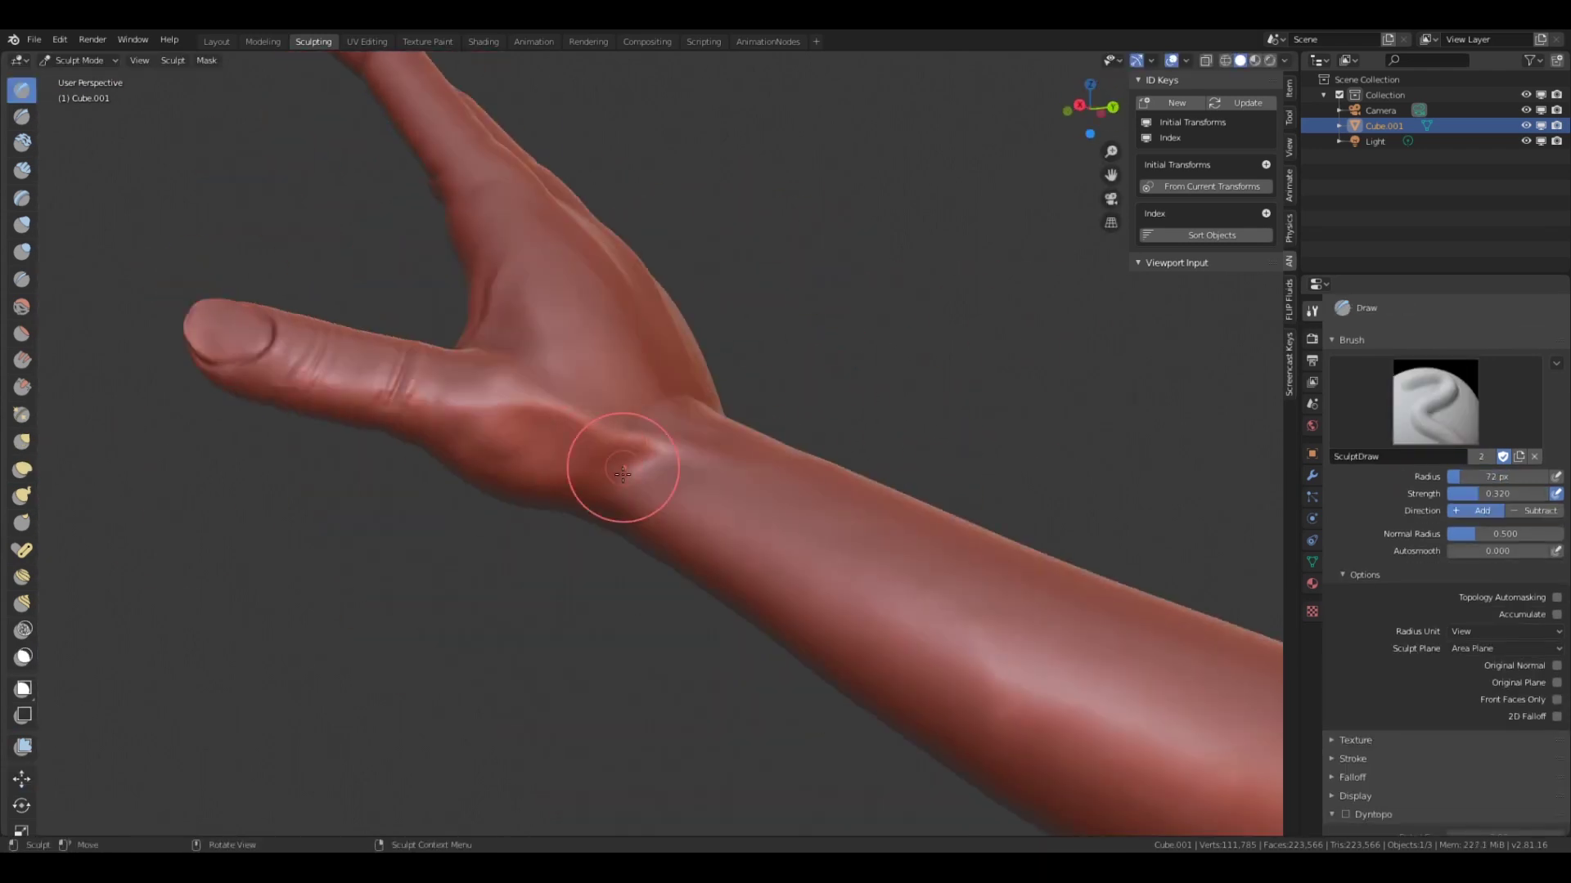
middle_click_drag(708, 344, 756, 453)
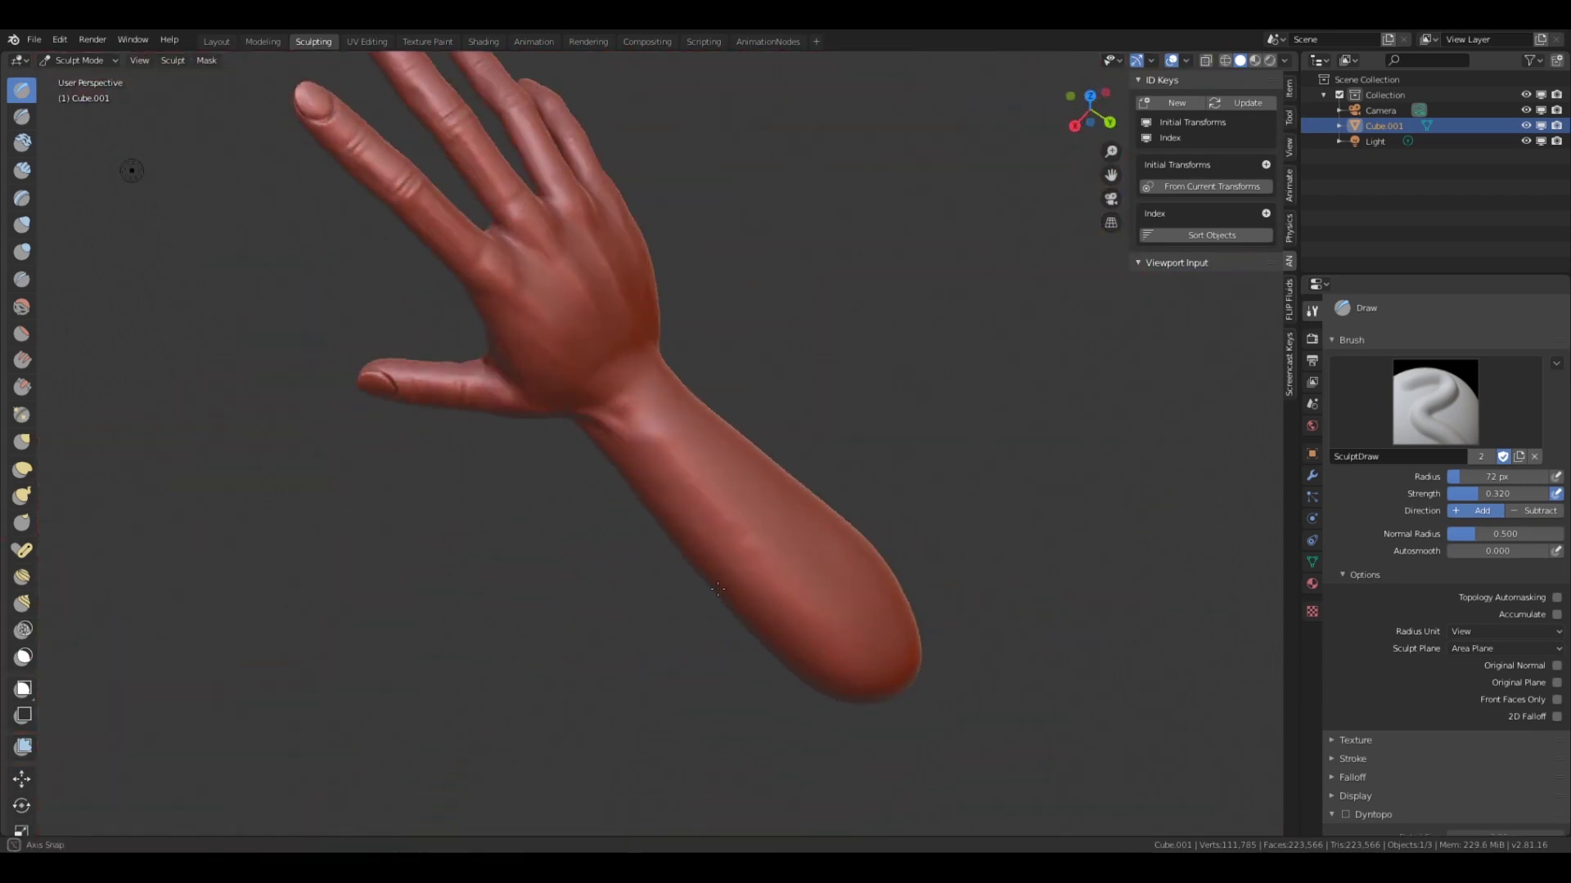
- Rotate the camera 13.75 degrees about the global Z axis to frame the hands
middle_click_drag(771, 491, 777, 324)
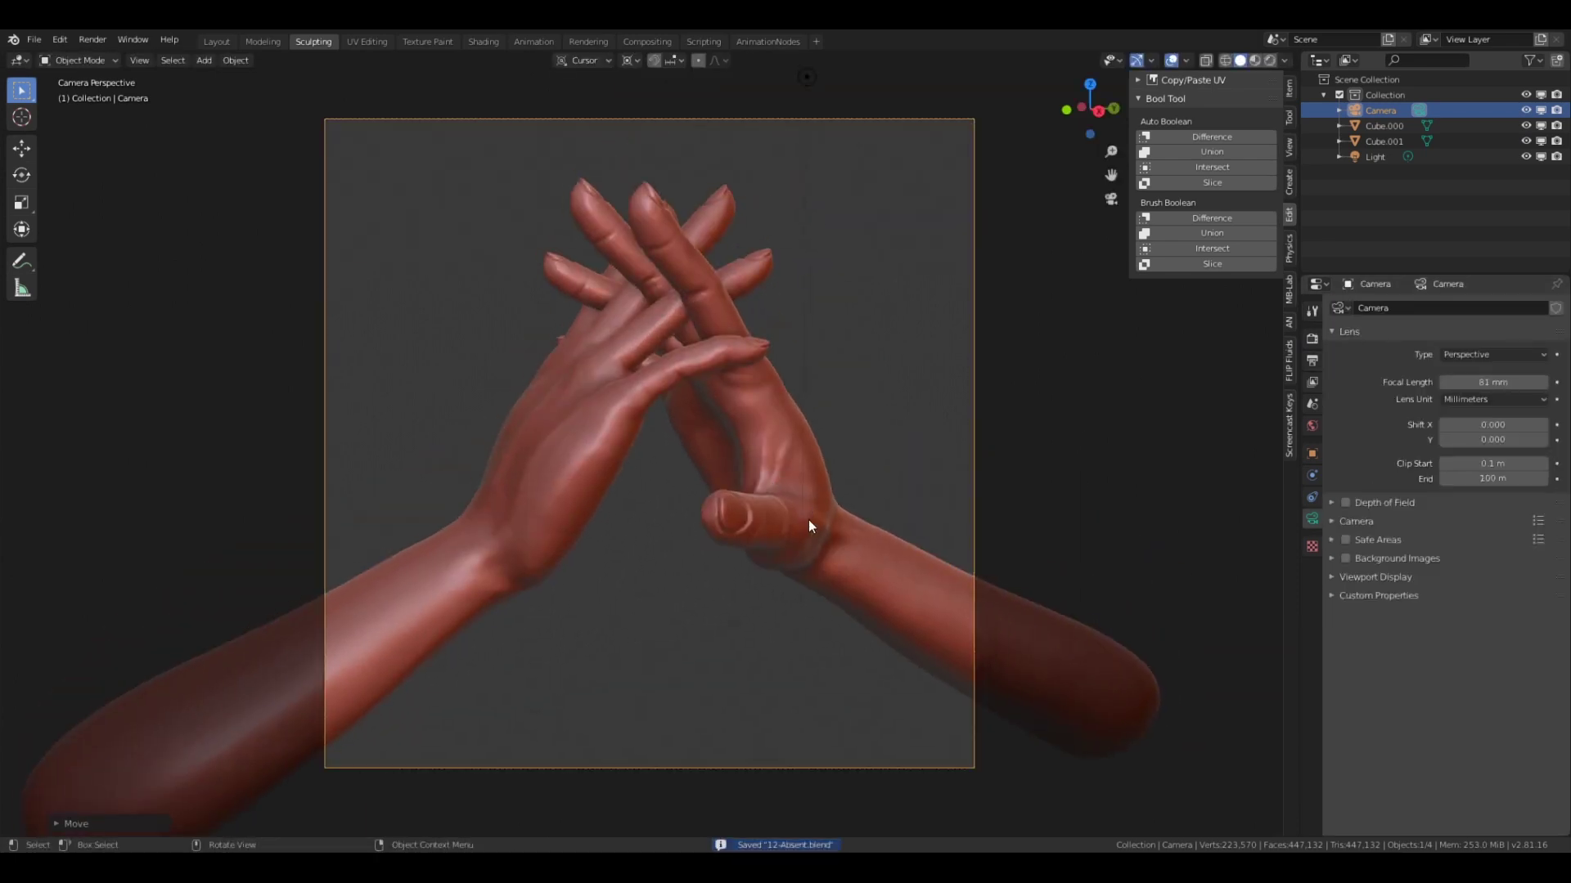
key("r")
key("x")
key("z")
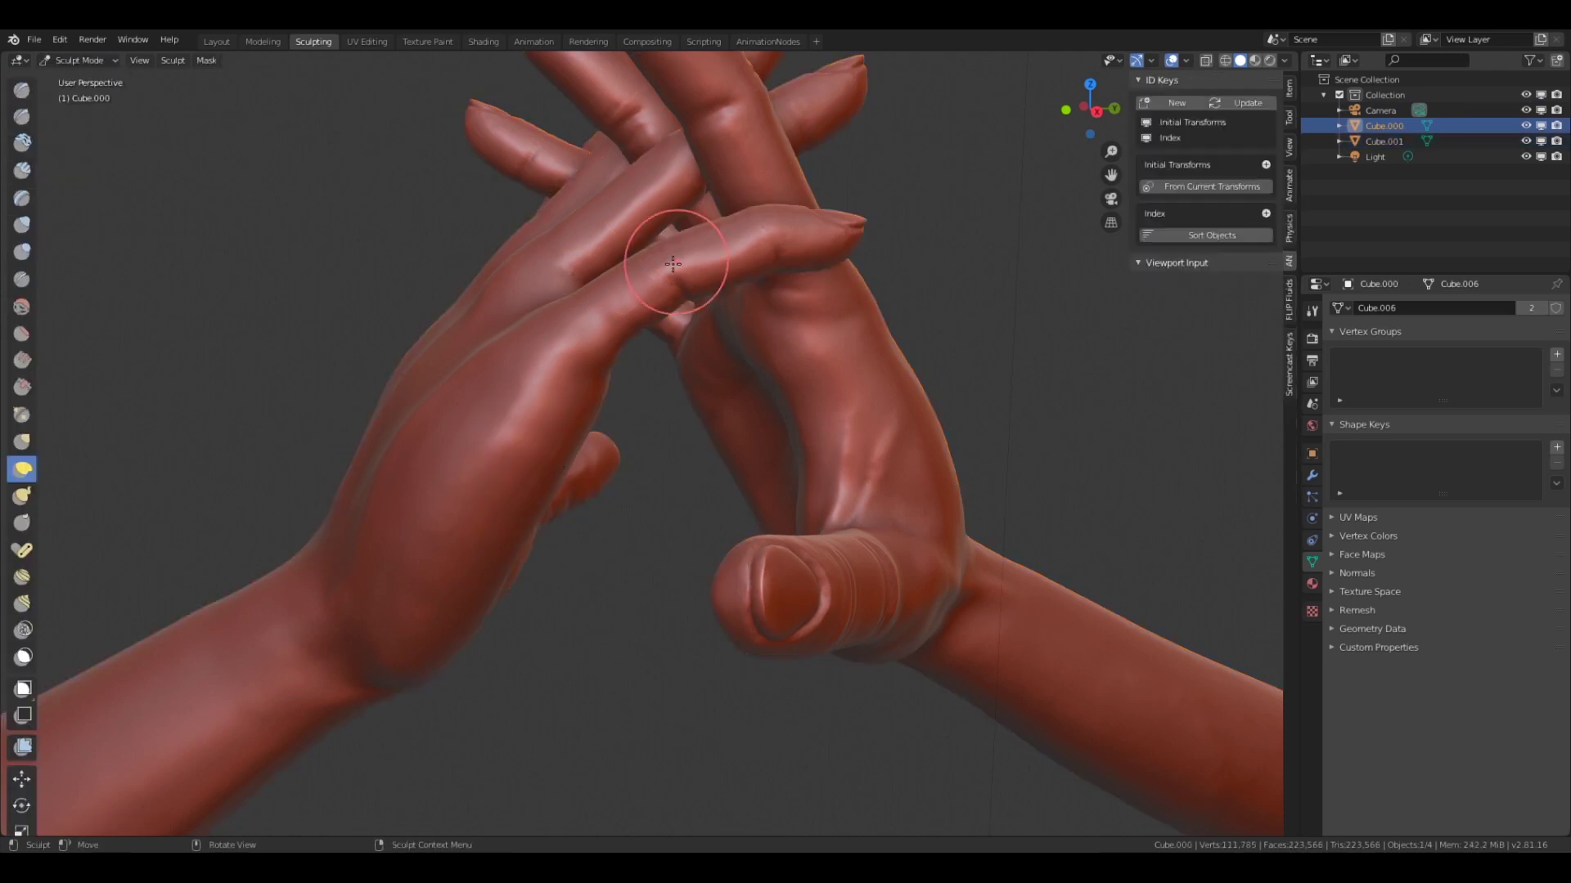
- Box-zoom onto the crossed fingers and inflate them where they touch
mouse_move(658, 250)
middle_mouse_down()
mouse_move(582, 369)
mouse_move(858, 433)
middle_mouse_up()
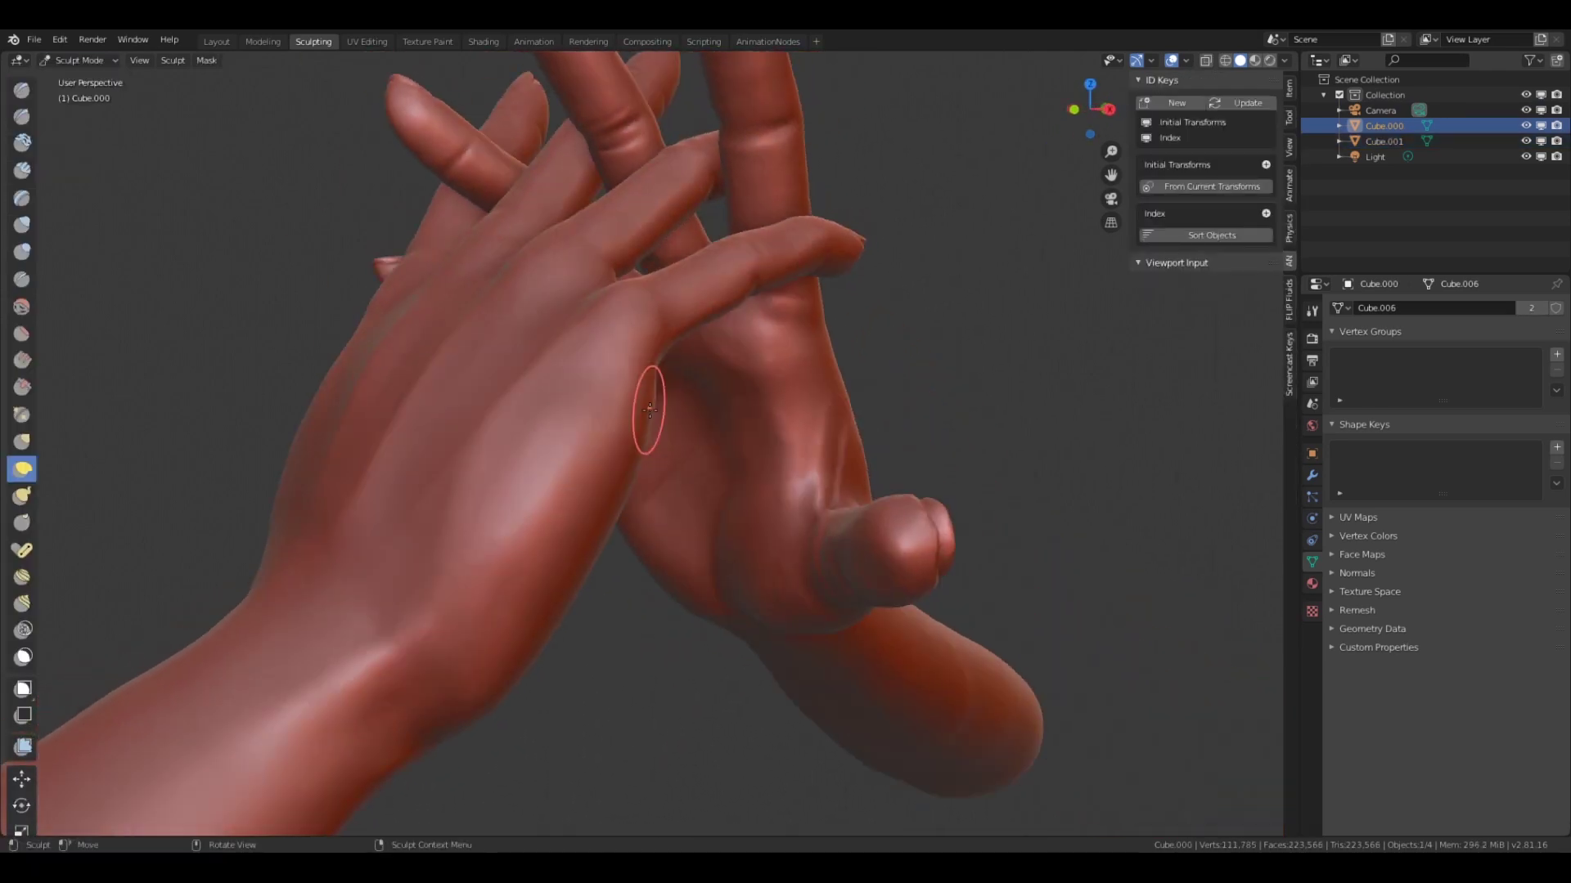
key("shift+b")
left_click_drag(326, 765, 894, 119)
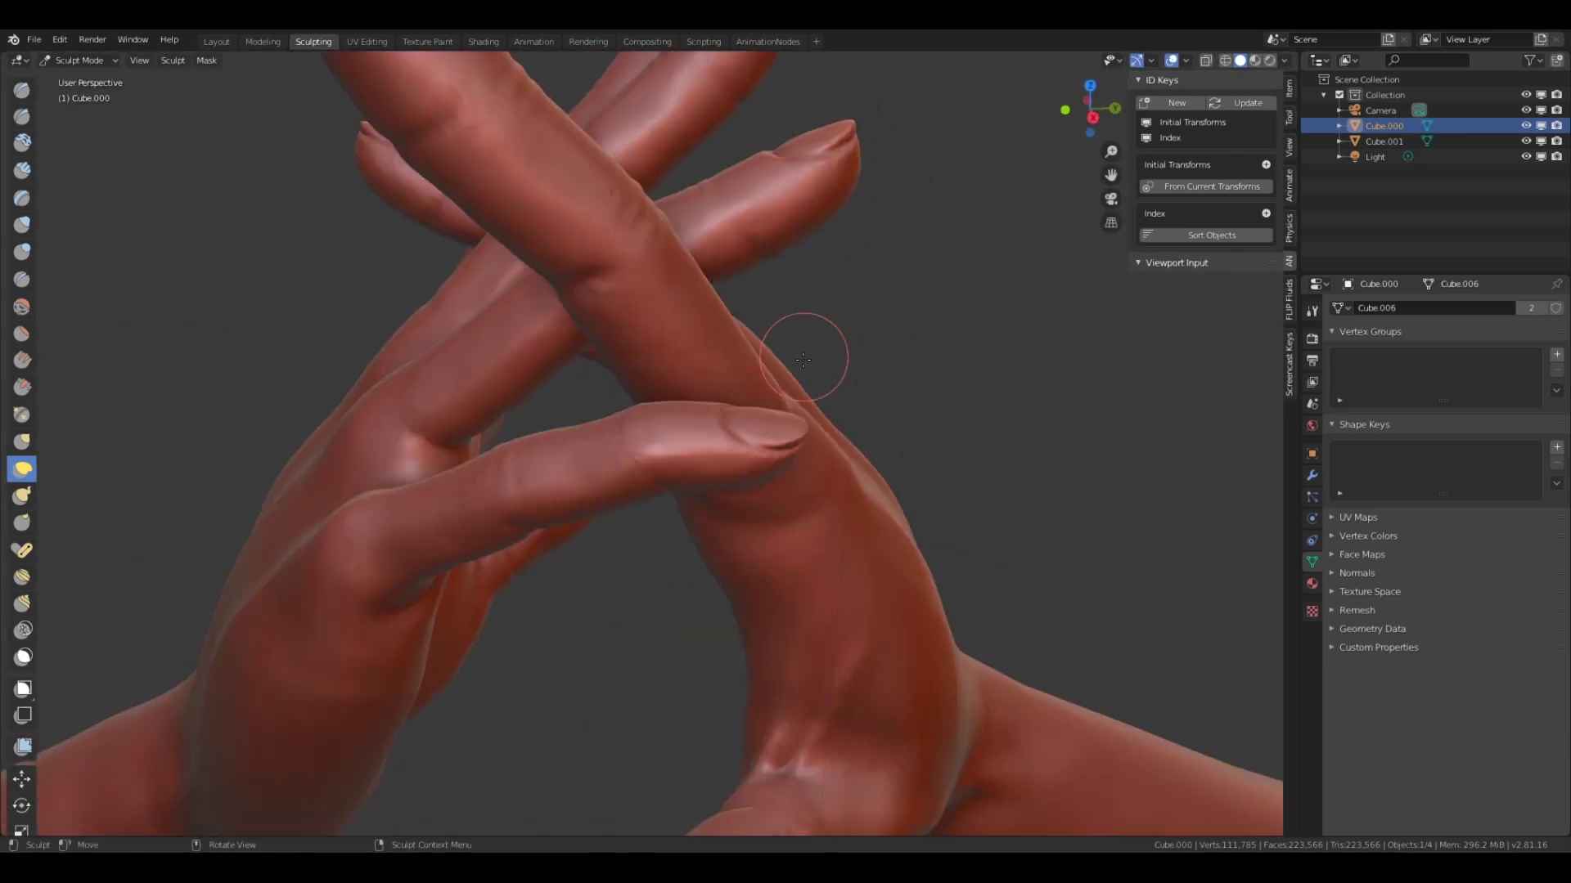
middle_click_drag(810, 354, 795, 517)
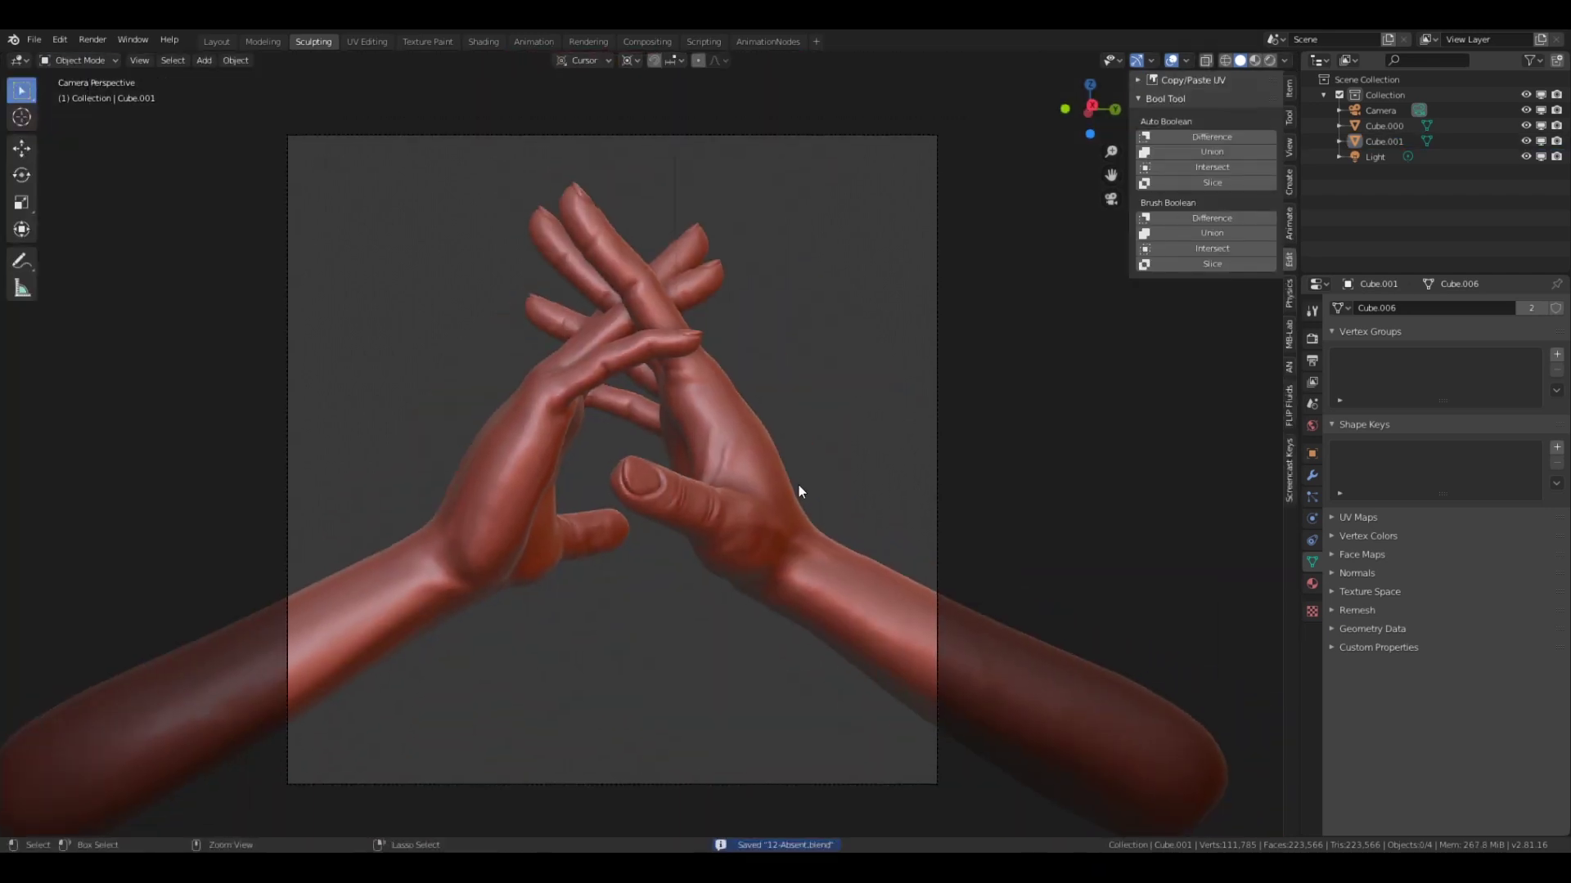
scroll(592, 381, "up", 3)
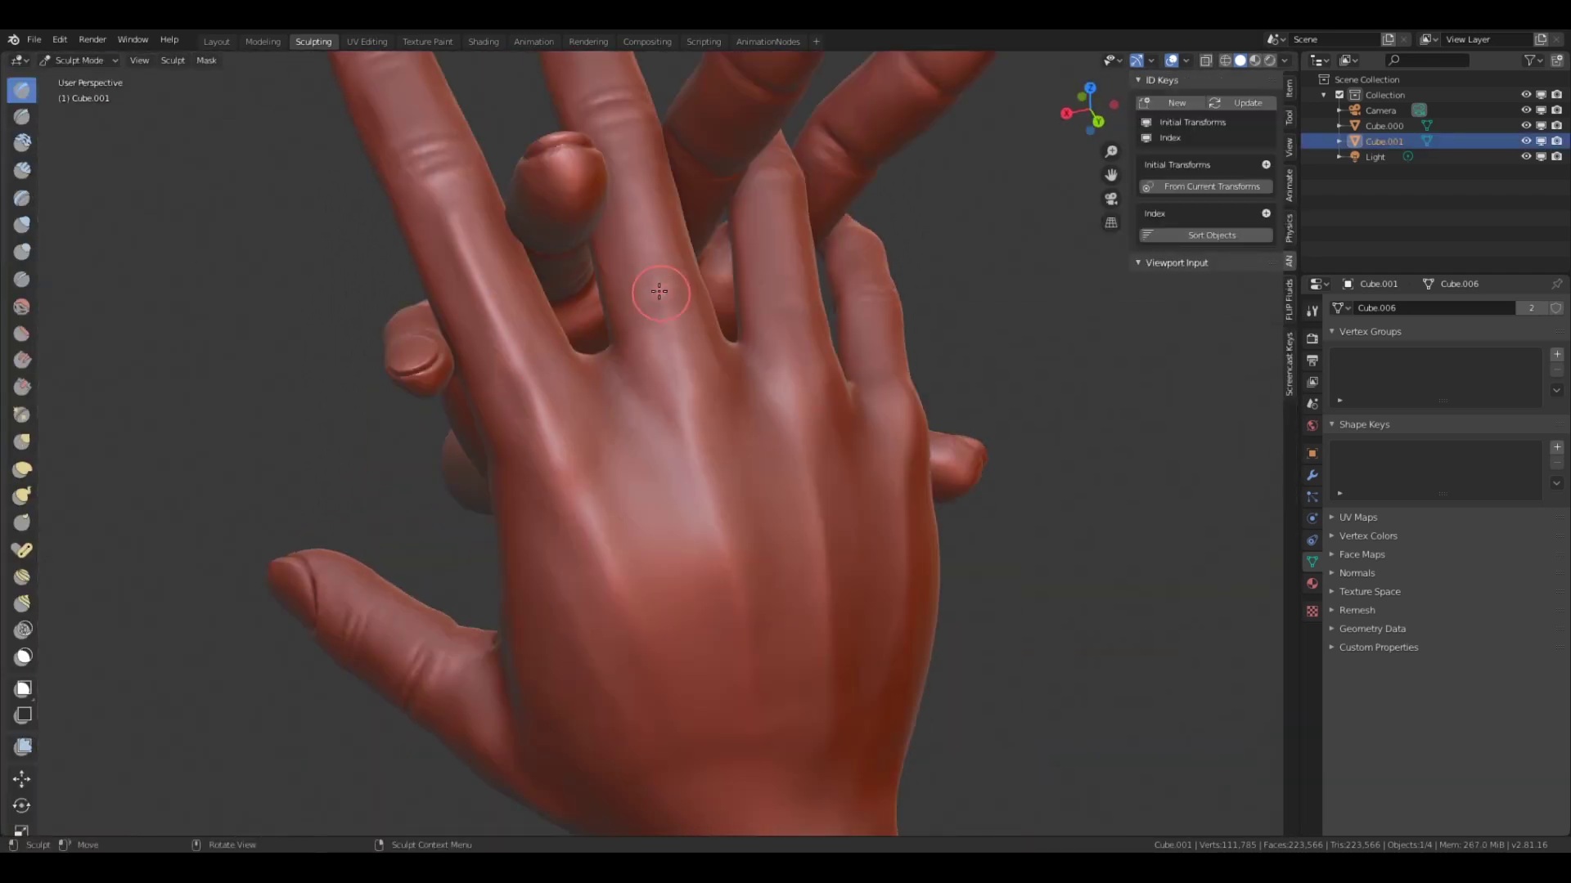
mouse_move(593, 380)
middle_mouse_down()
mouse_move(767, 359)
mouse_move(688, 333)
mouse_move(543, 386)
mouse_move(672, 305)
mouse_move(595, 473)
middle_mouse_up()
scroll(689, 333, "down", 5)
key("i")
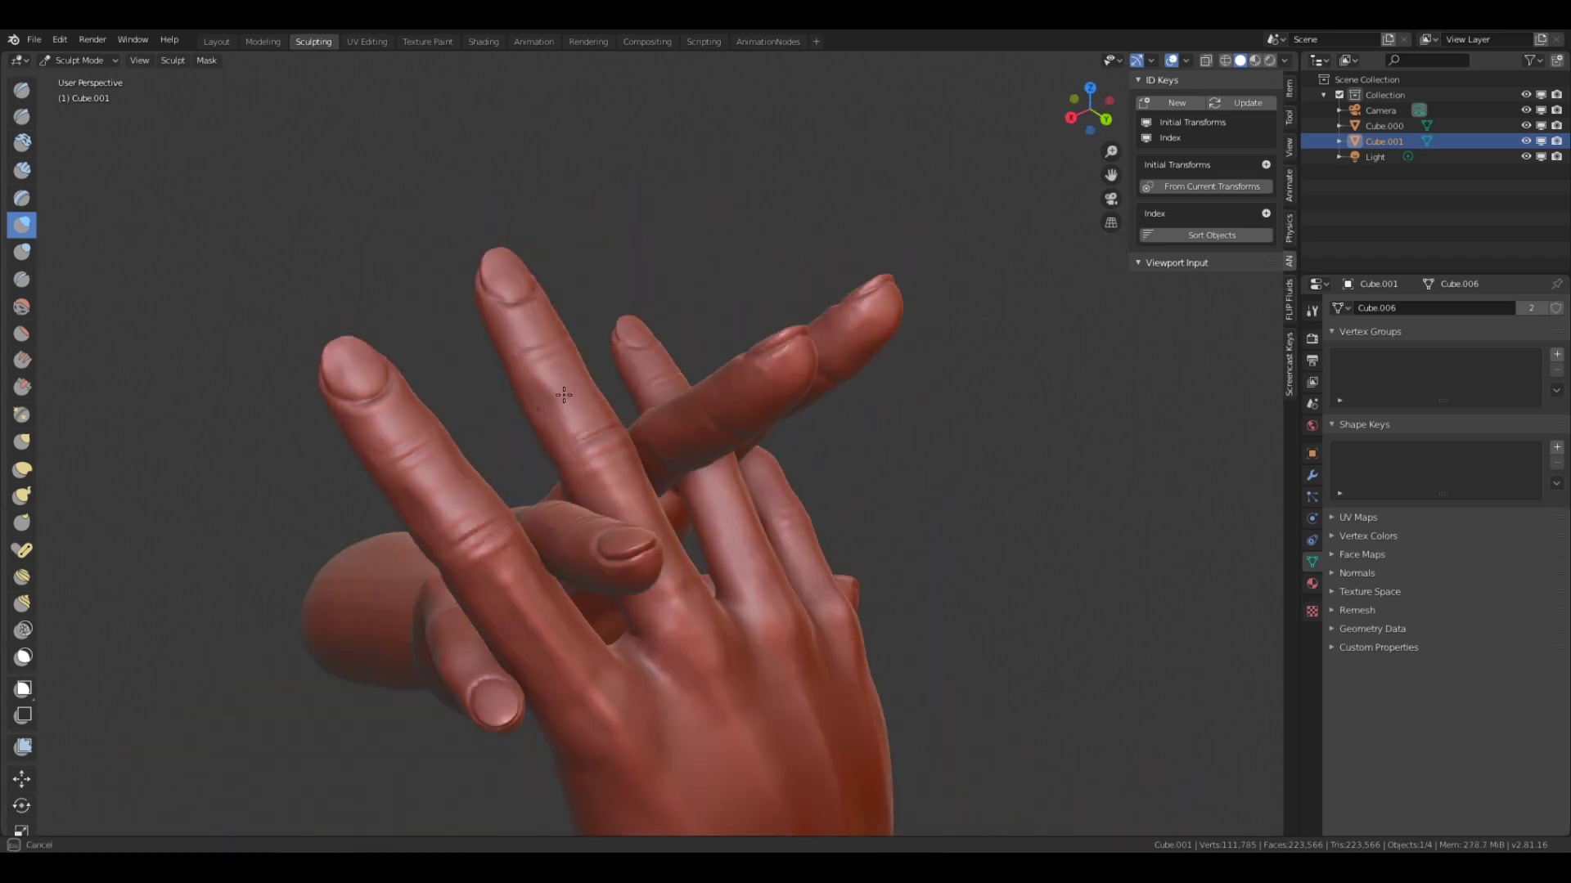
middle_click_drag(595, 474, 682, 379)
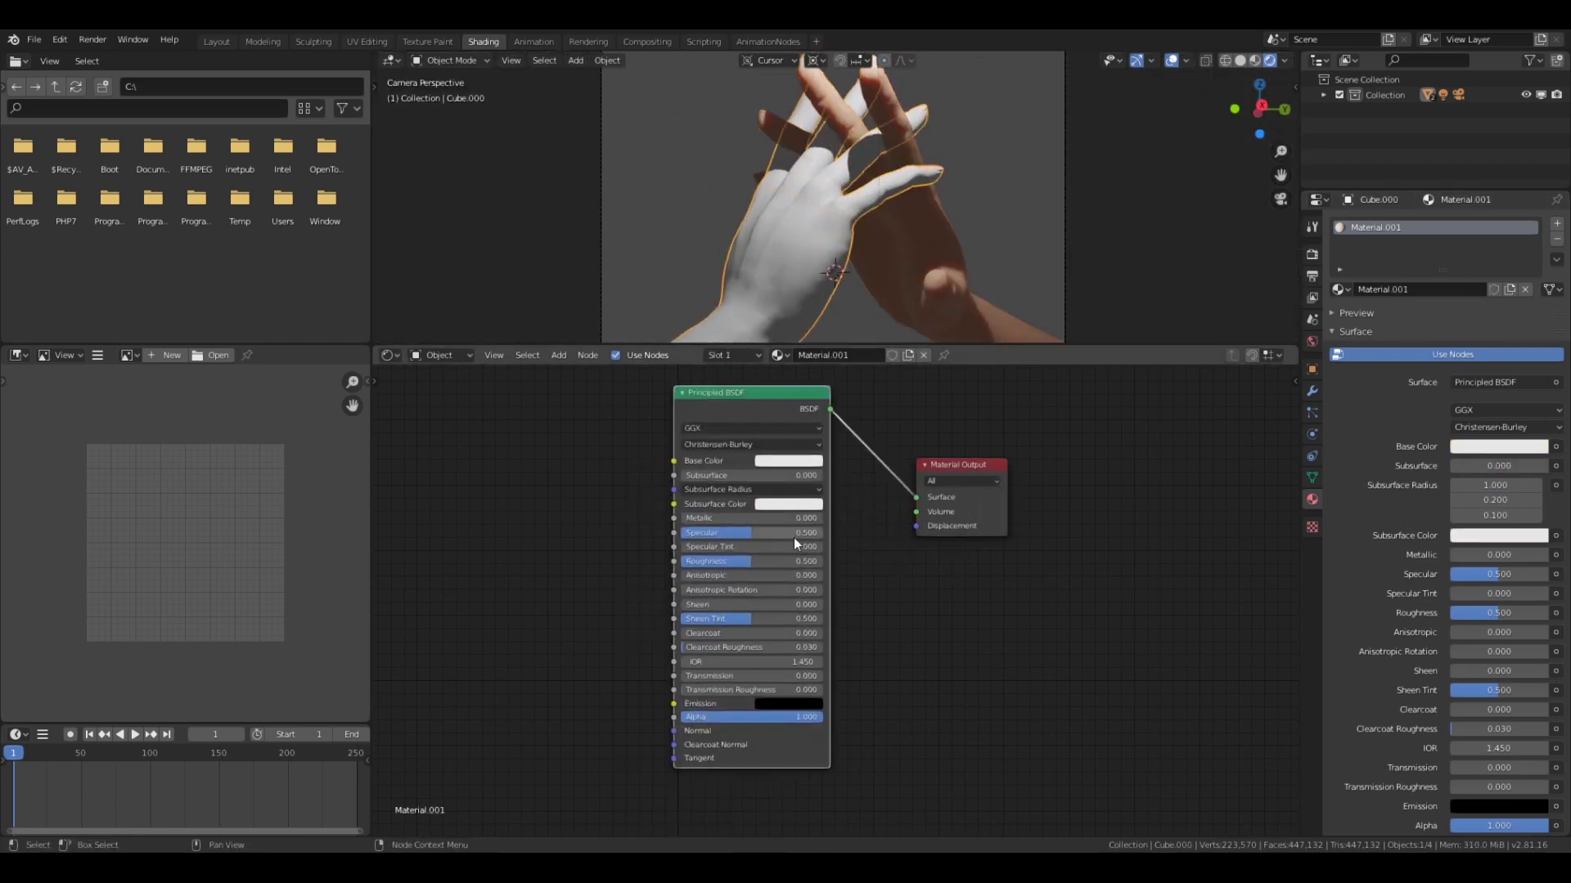
- Feed Layer Weight Facing into Alpha, hide backfaces, and set the material's emission colour
left_click_drag(665, 733, 673, 717)
left_click(567, 728)
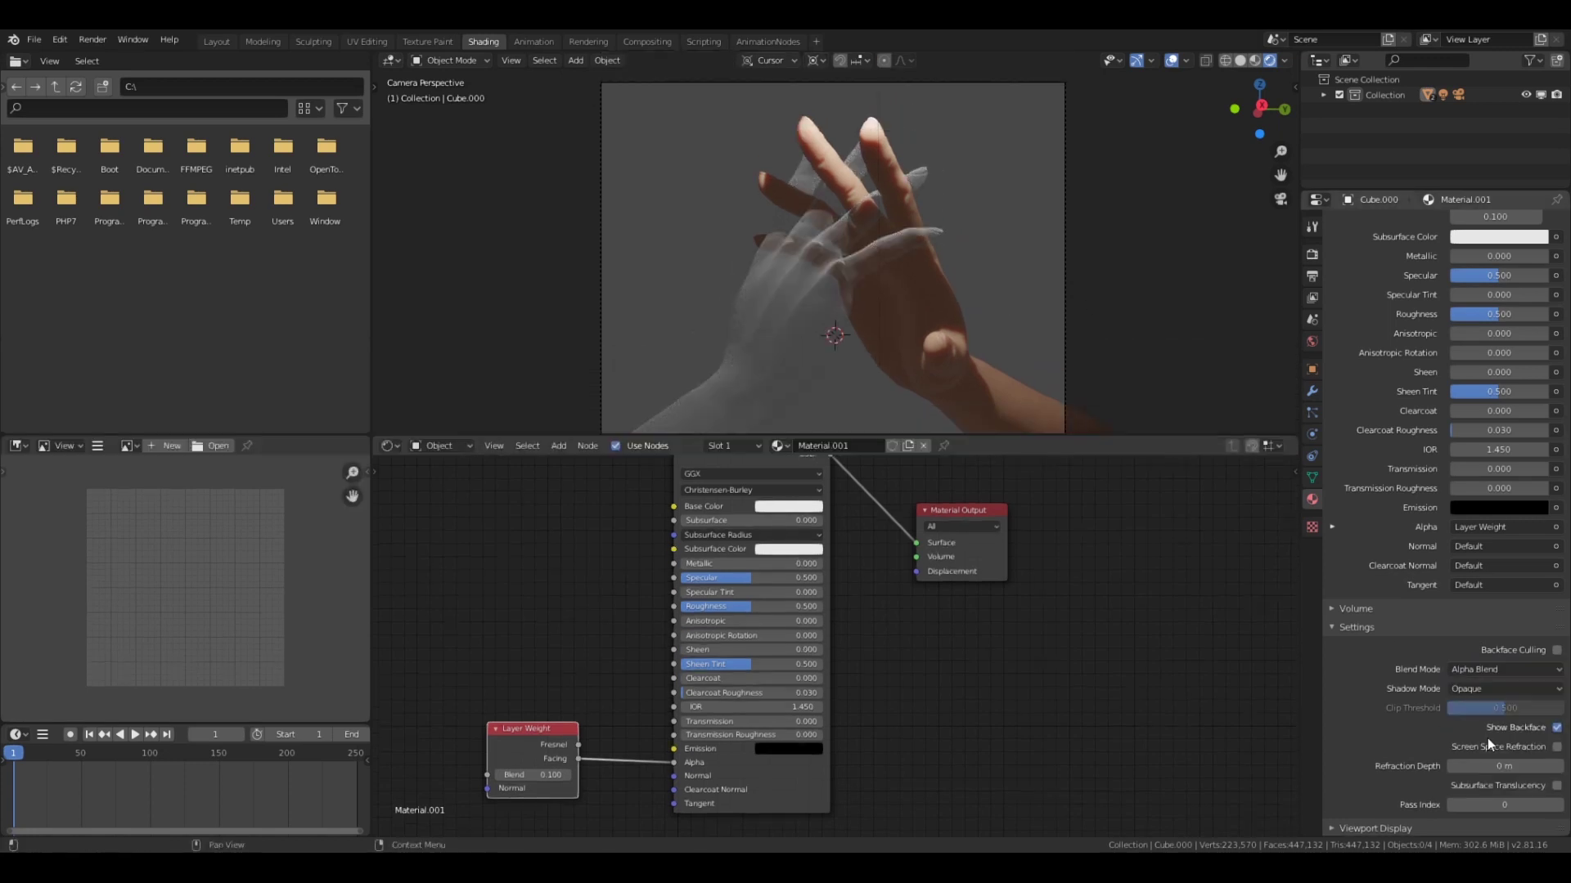
left_click(1557, 727)
left_click(938, 350)
left_click(788, 749)
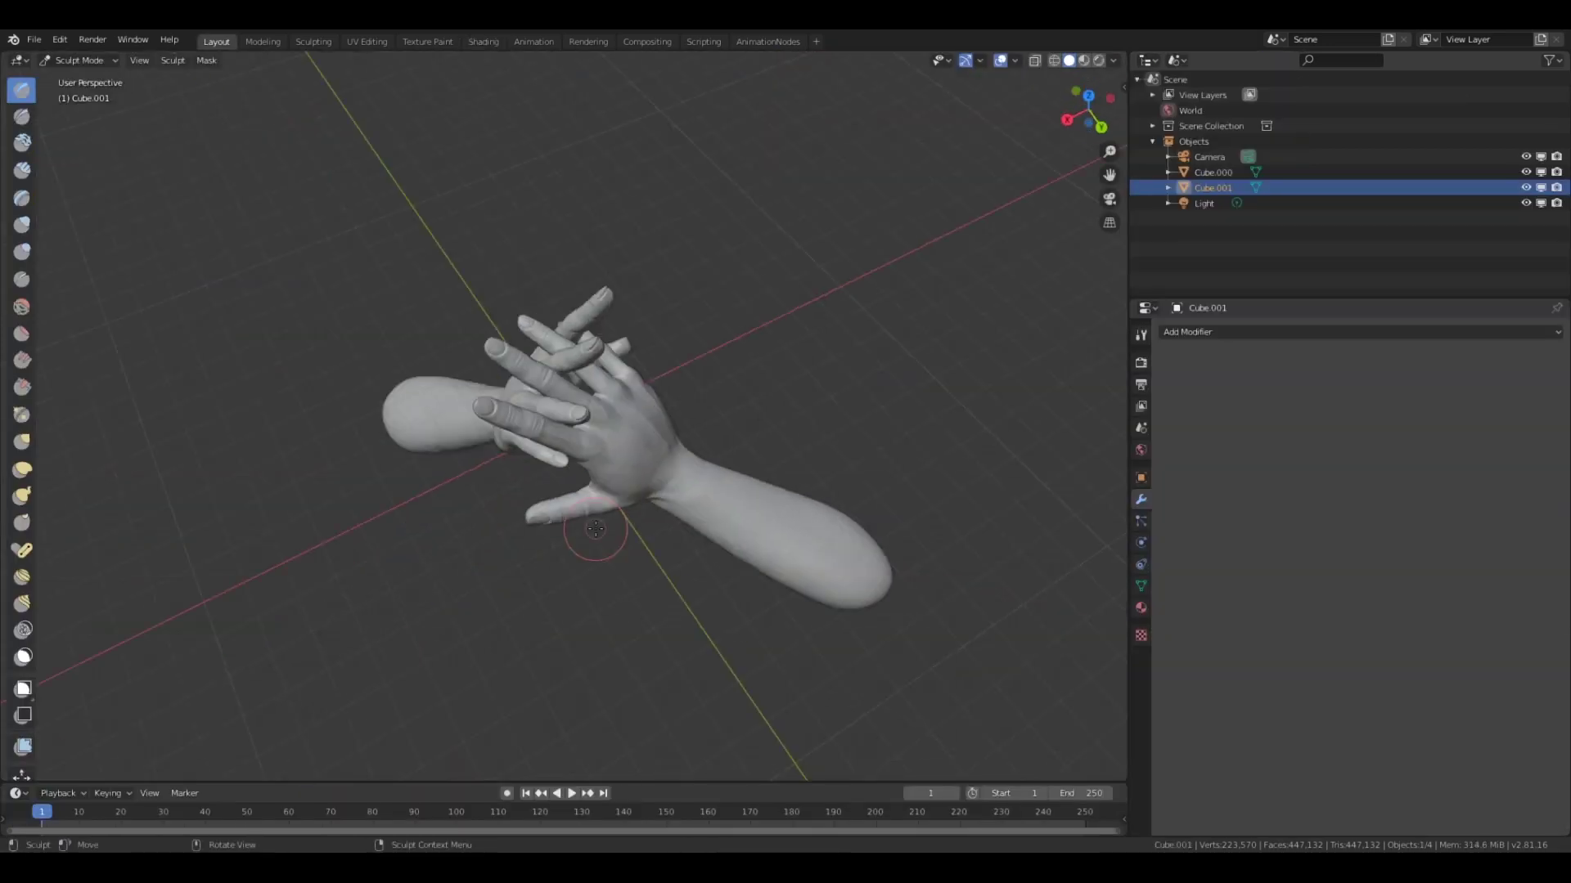
scroll(596, 528, "up", 5)
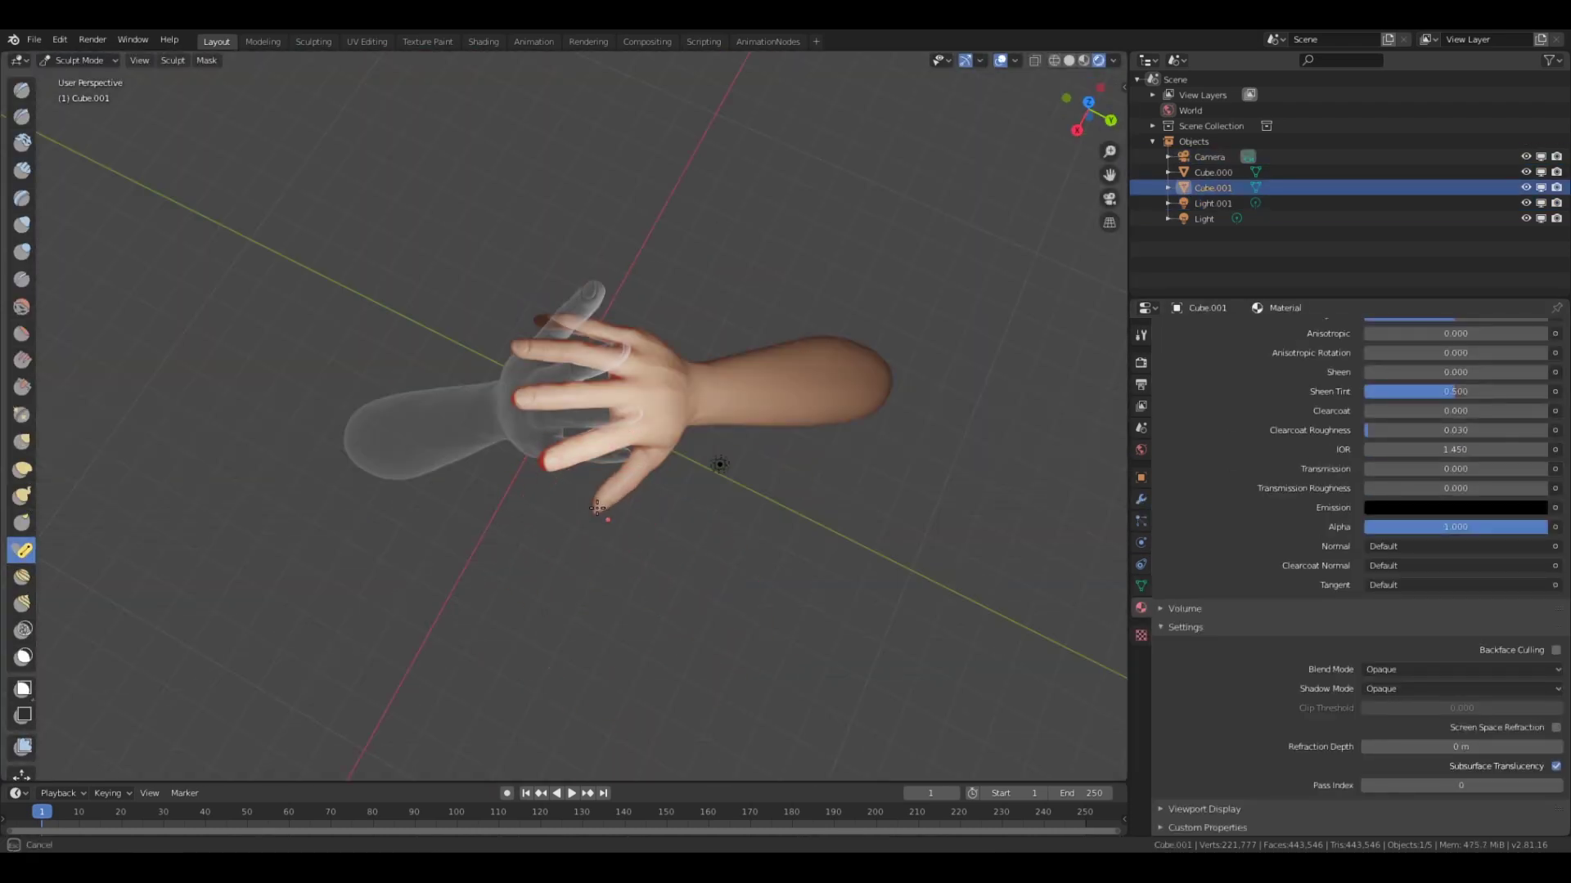
- Orbit close to the fingertips, then look through the scene camera
middle_click_drag(597, 508, 303, 541)
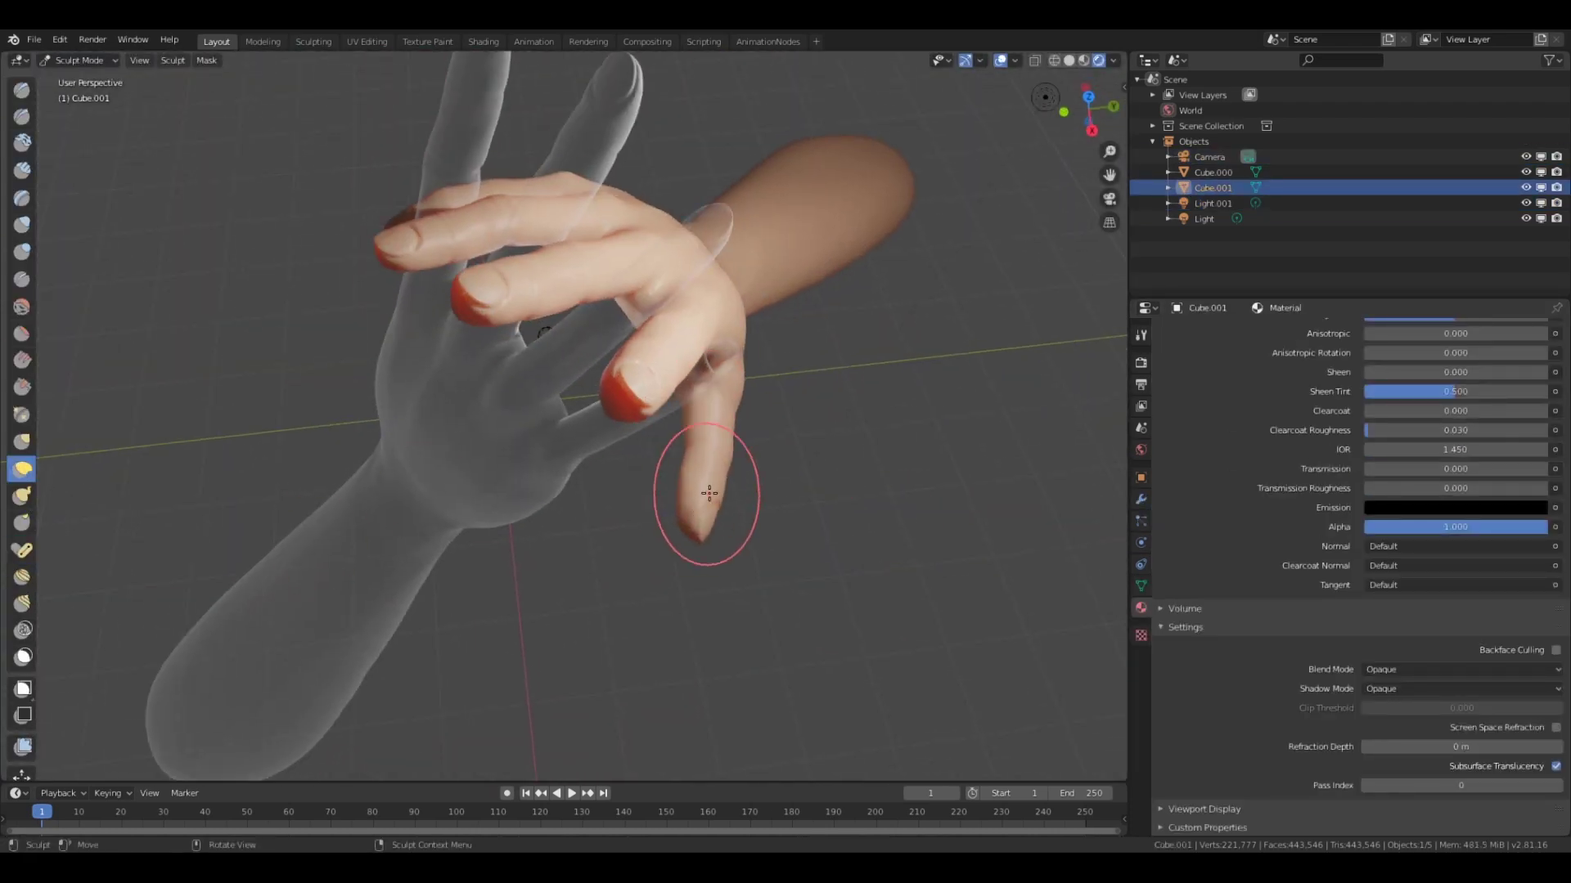
key("KP_0")
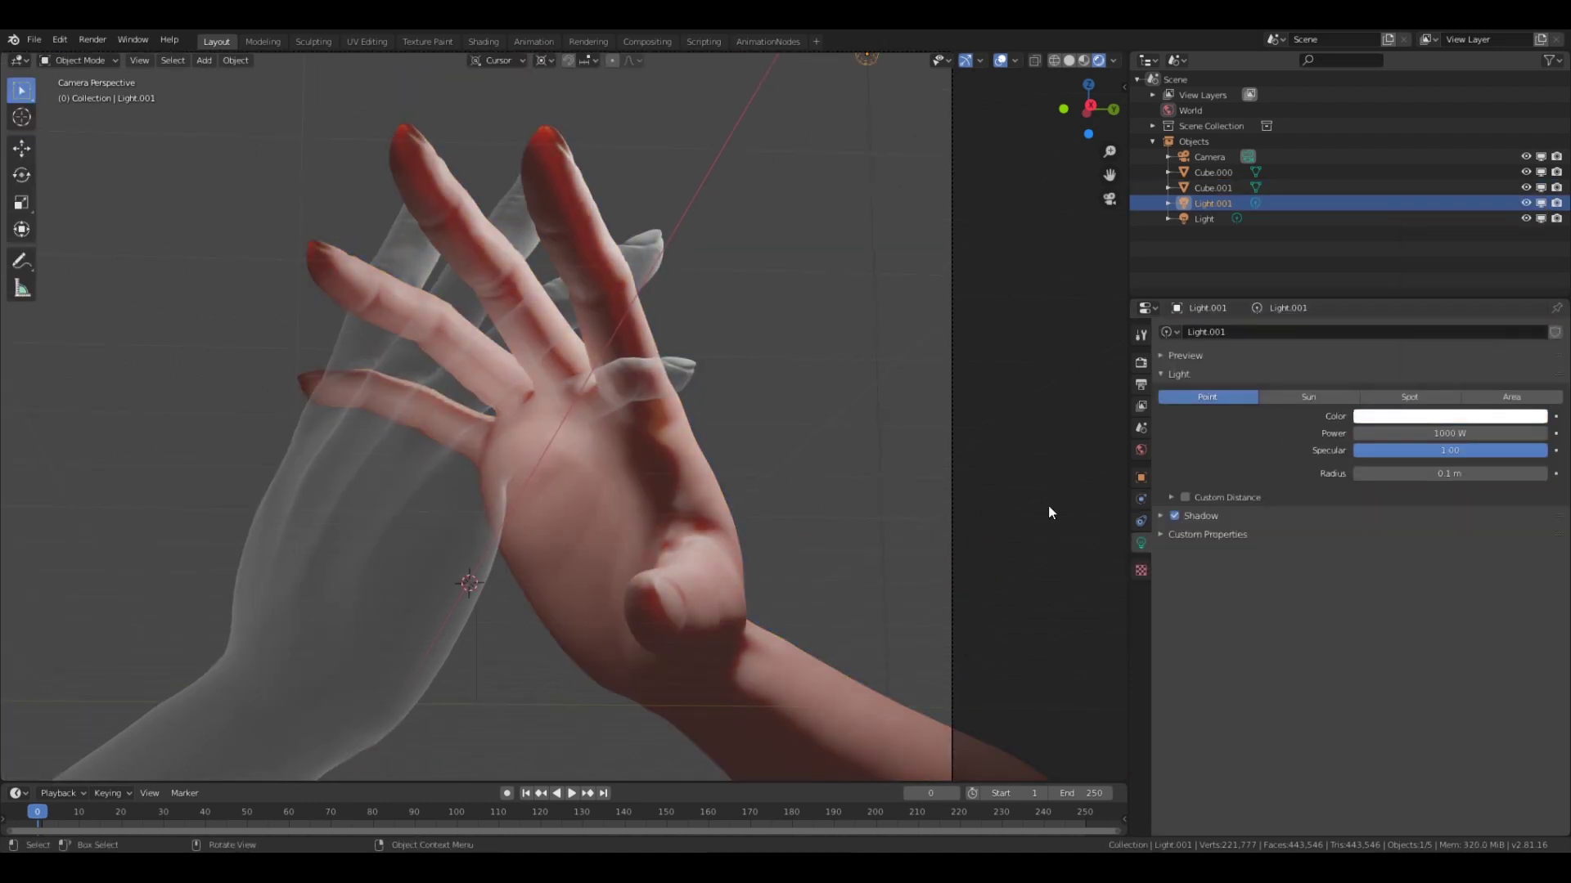
- Save the file, then enable Bloom and Screen Space Reflections in the render settings
scroll(698, 422, "down", 4)
key("ctrl+s")
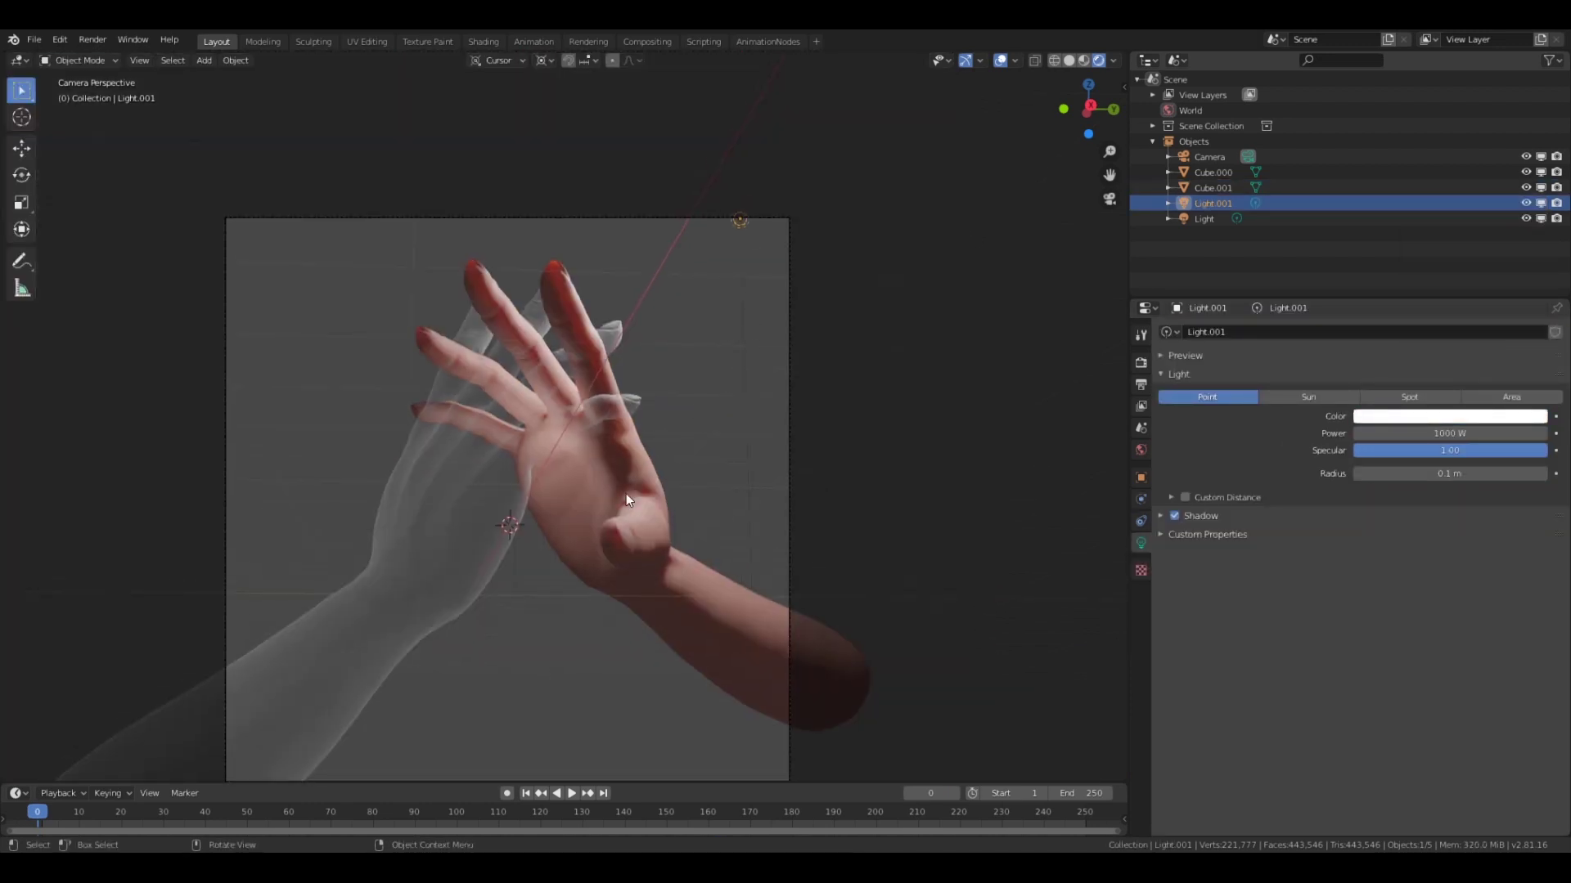
left_click(1140, 570)
left_click(1140, 362)
left_click(1175, 551)
middle_click_drag(783, 410, 797, 411, "shift")
left_click(1174, 719)
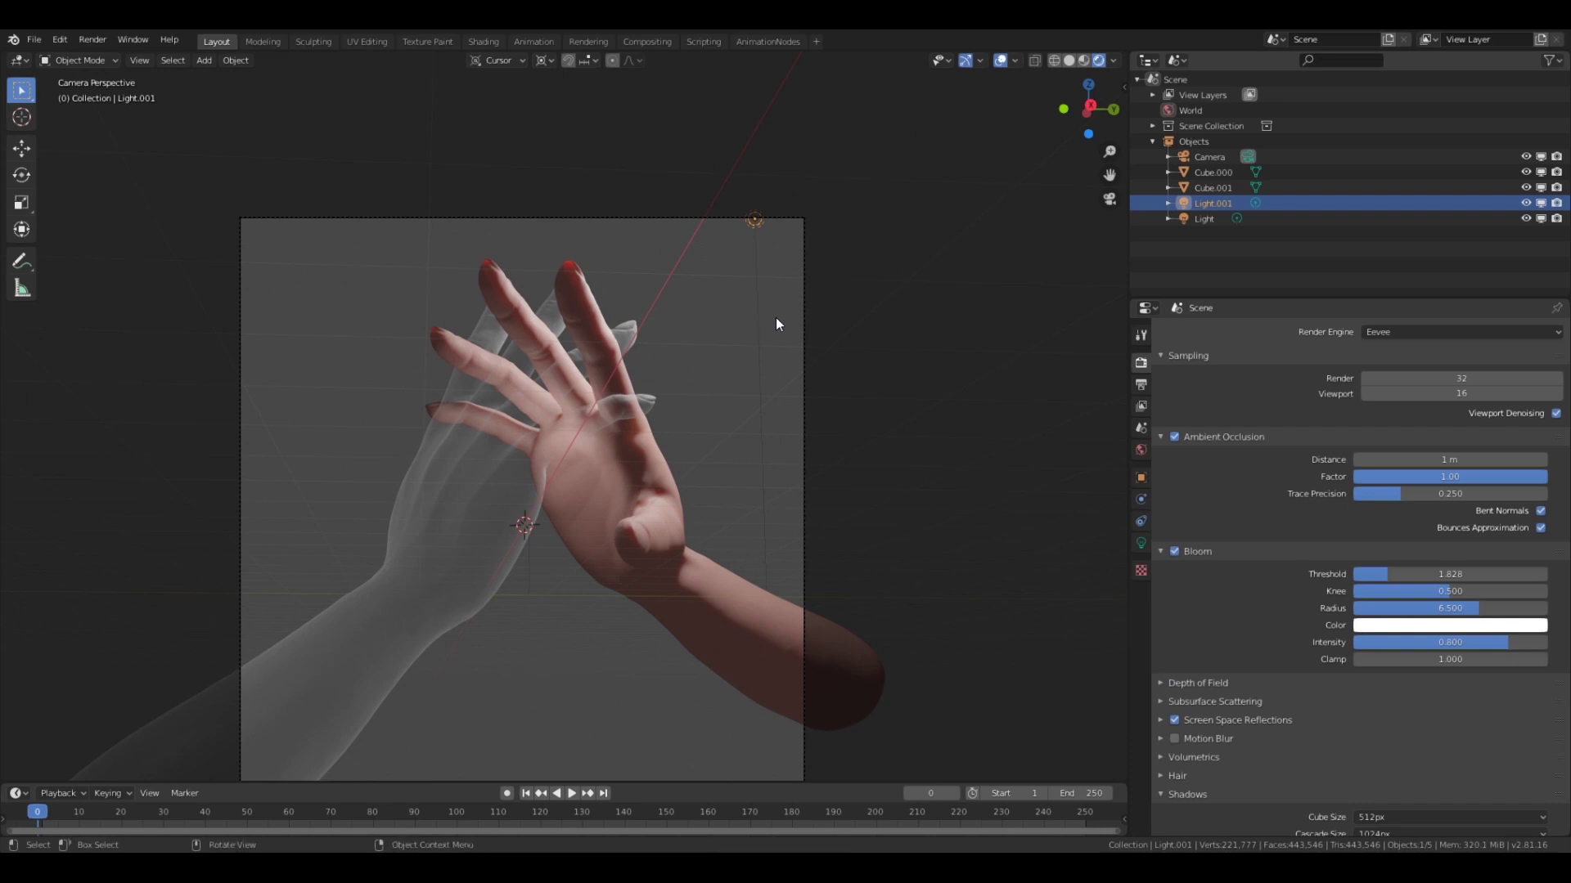
- Set the world background to black and add a scaled-up Irradiance Volume
left_click(1140, 450)
left_click(1366, 378)
left_click(573, 505)
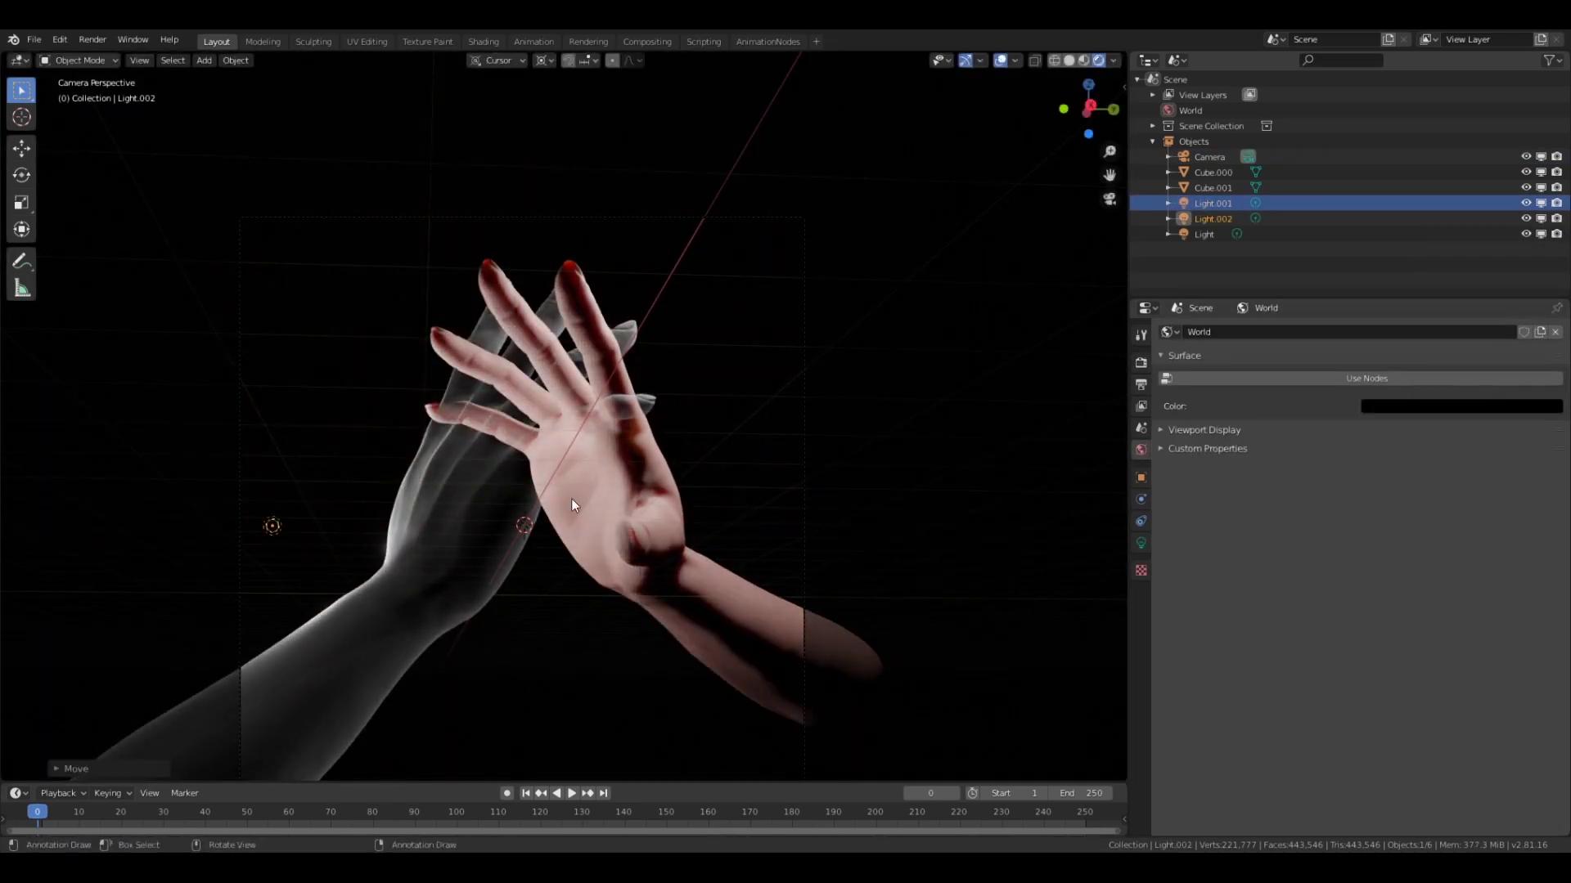
left_click(1140, 544)
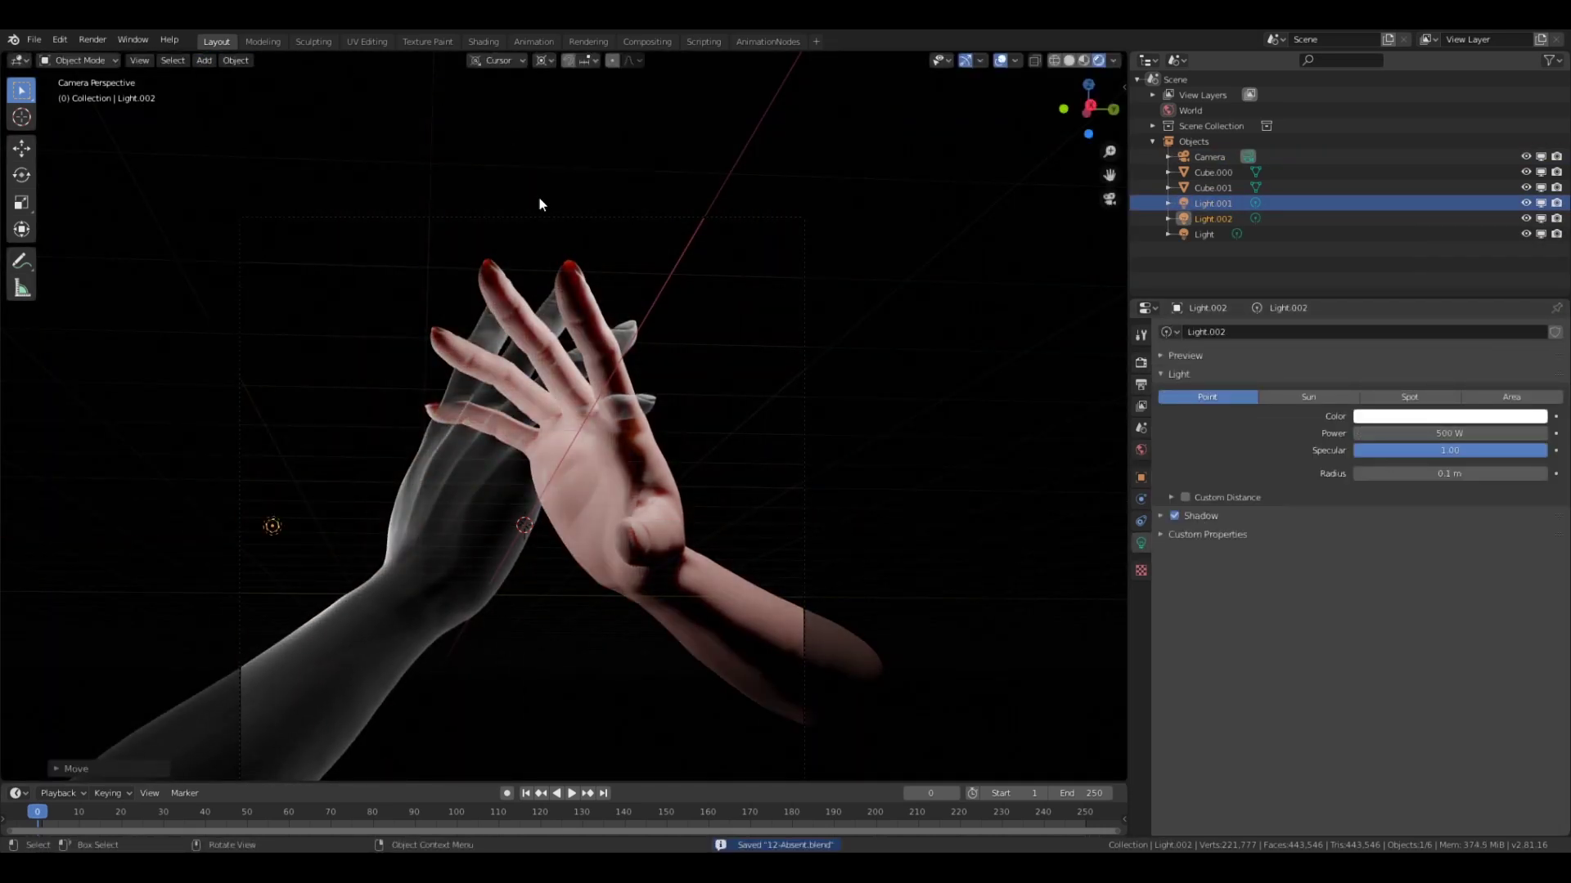
left_click(352, 300)
key("s")
left_click(736, 409)
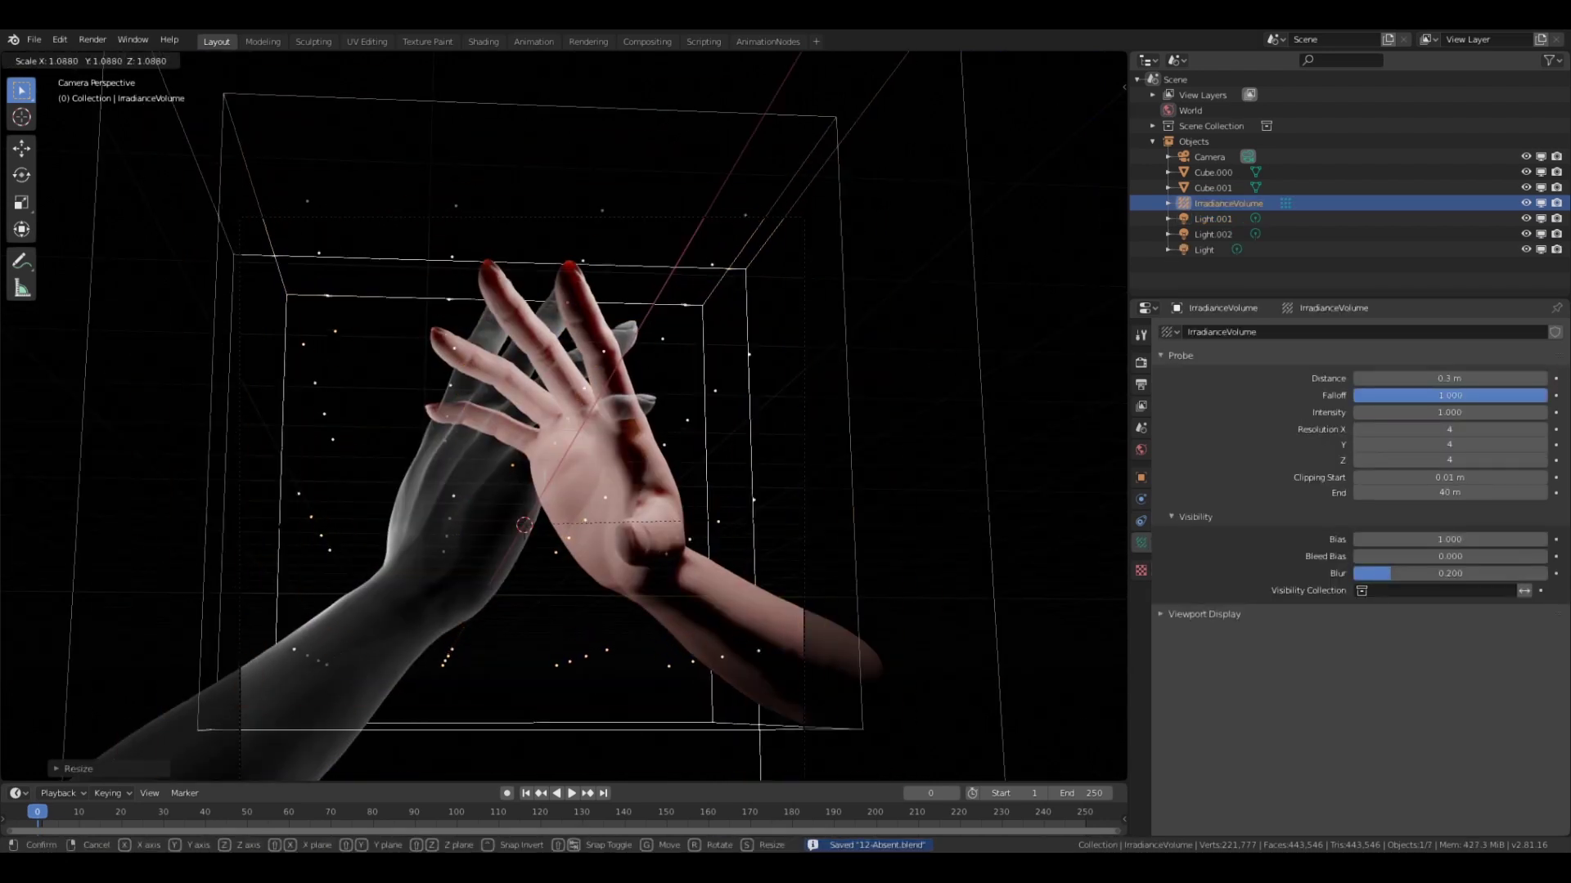
- Save, then bake indirect lighting from the Indirect Lighting render settings
left_click(1140, 363)
key("ctrl+s")
scroll(1219, 646, "up", 3)
scroll(1186, 736, "down", 3)
left_click(1179, 753)
scroll(1161, 720, "down", 4)
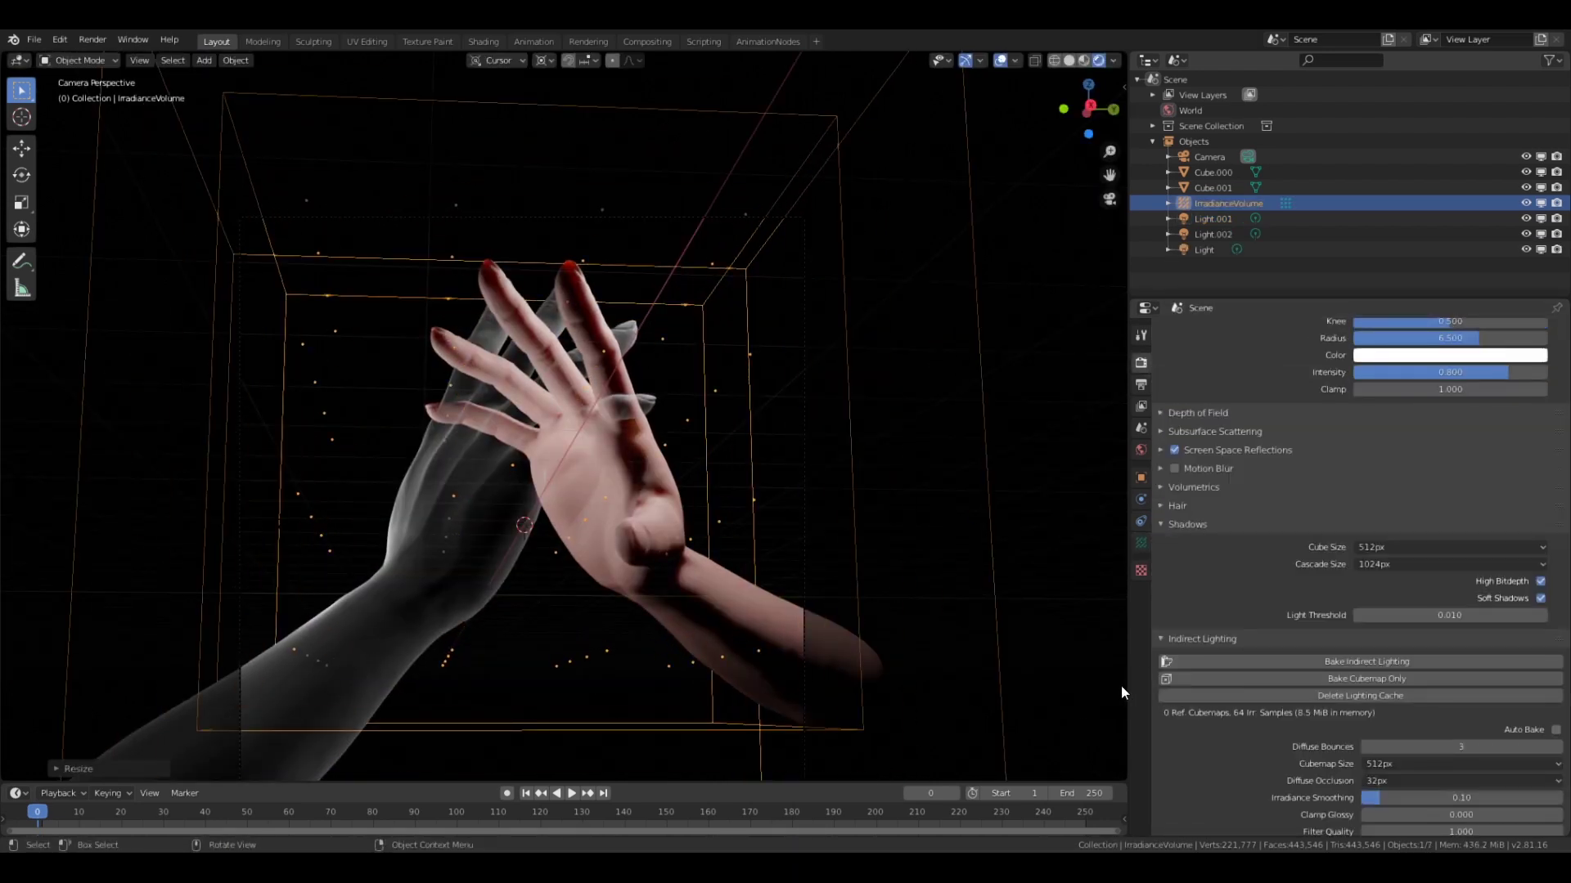
left_click(1329, 661)
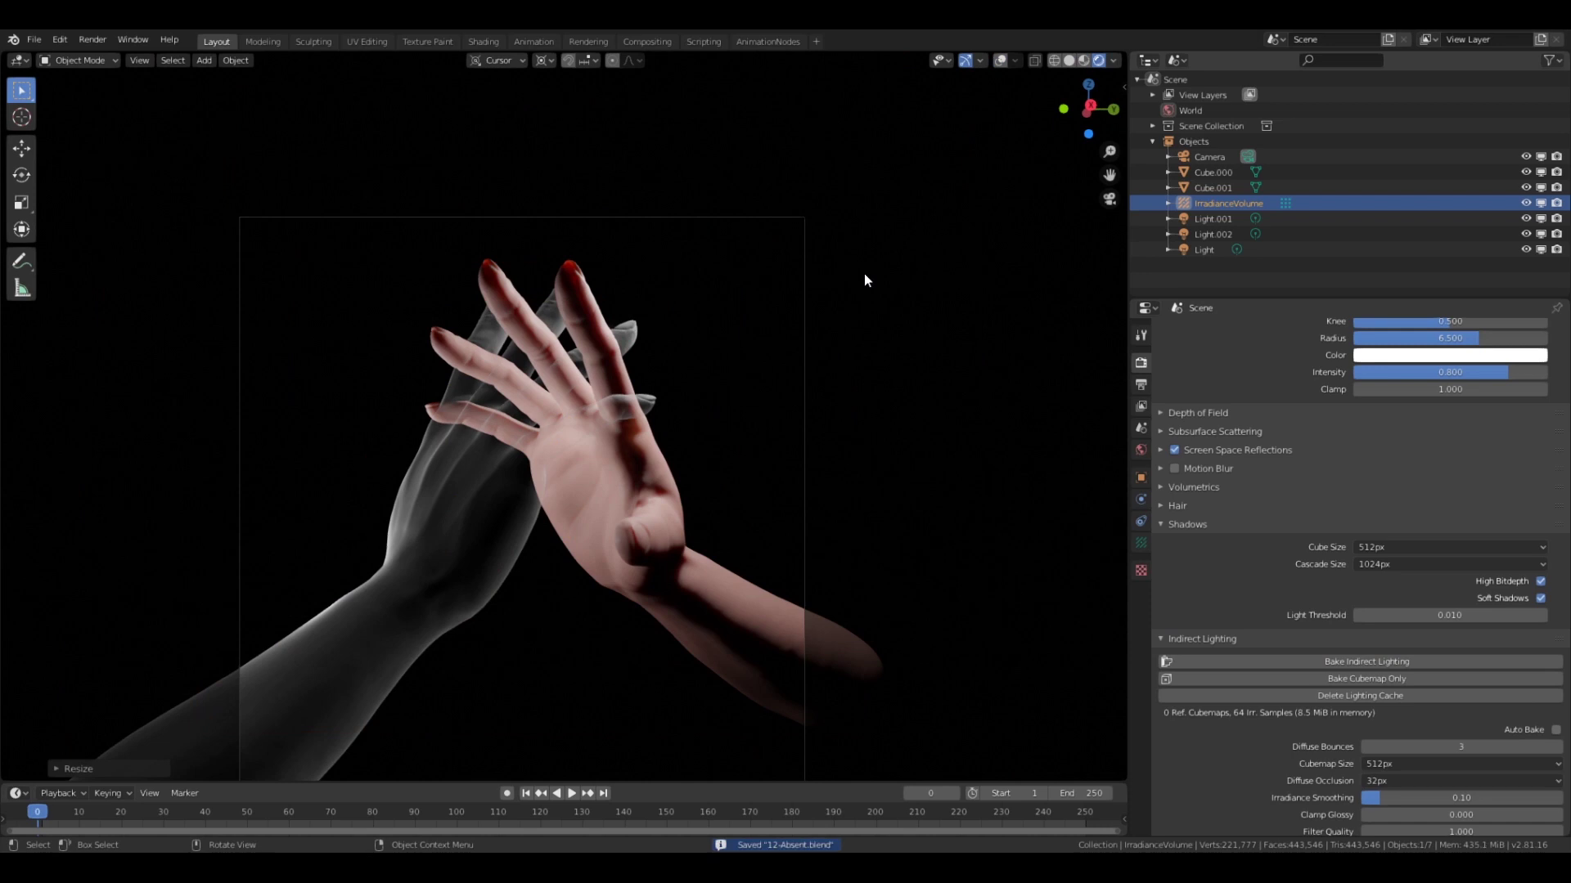
scroll(752, 426, "down", 3)
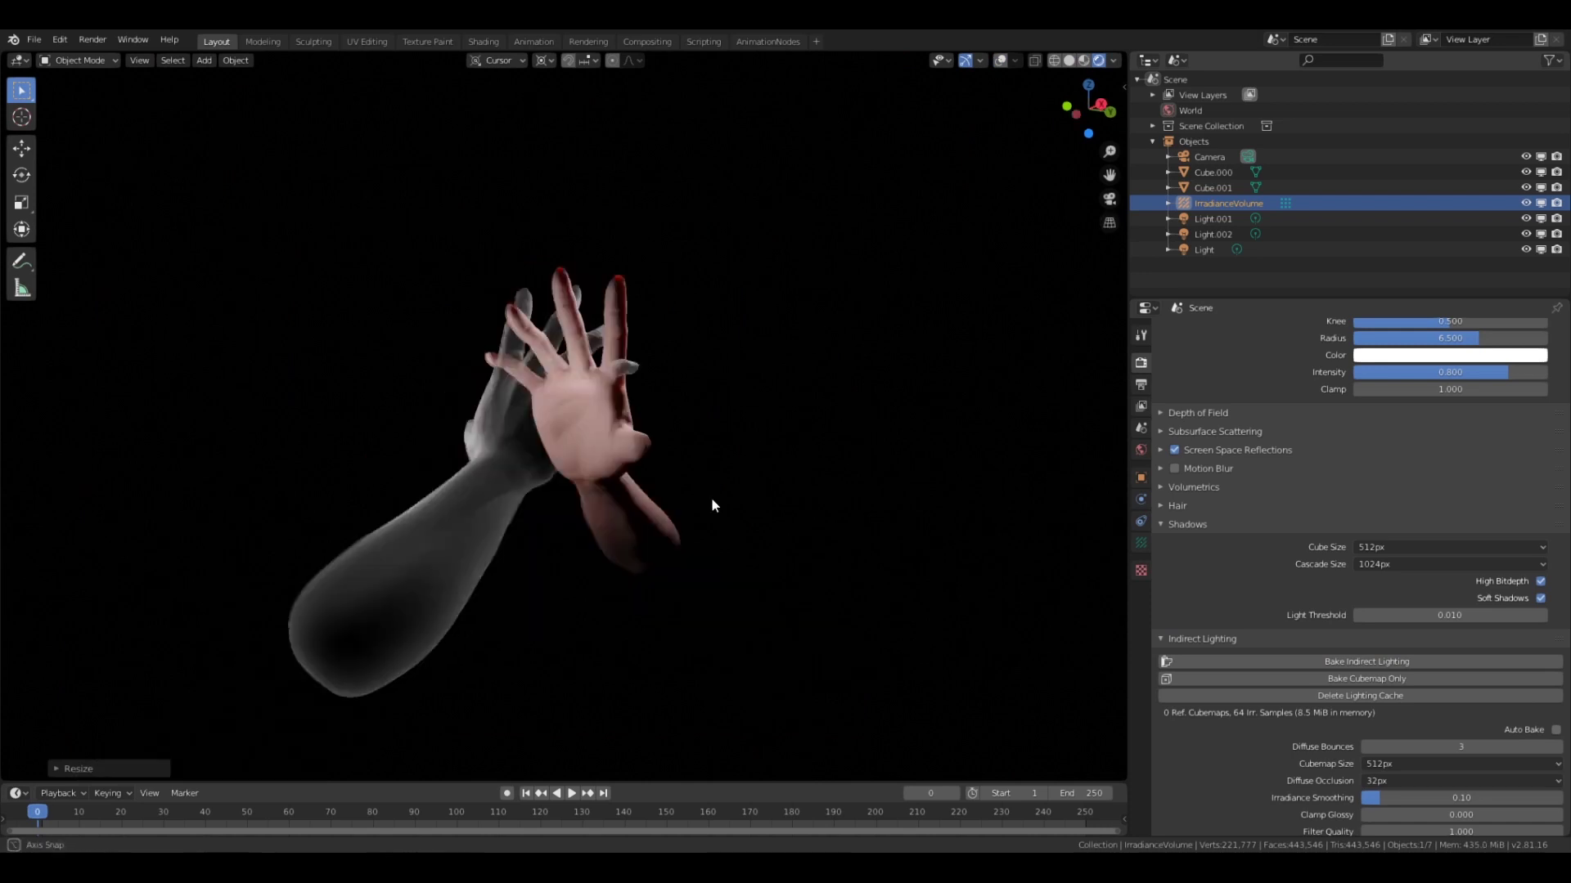
- Add a Multires modifier to the skin-toned hand and subdivide it
left_click(80, 60)
mouse_move(644, 469)
middle_mouse_down()
mouse_move(778, 456)
mouse_move(704, 396)
mouse_move(718, 466)
mouse_move(765, 426)
mouse_move(635, 459)
mouse_move(481, 629)
mouse_move(589, 684)
mouse_move(611, 636)
middle_mouse_up()
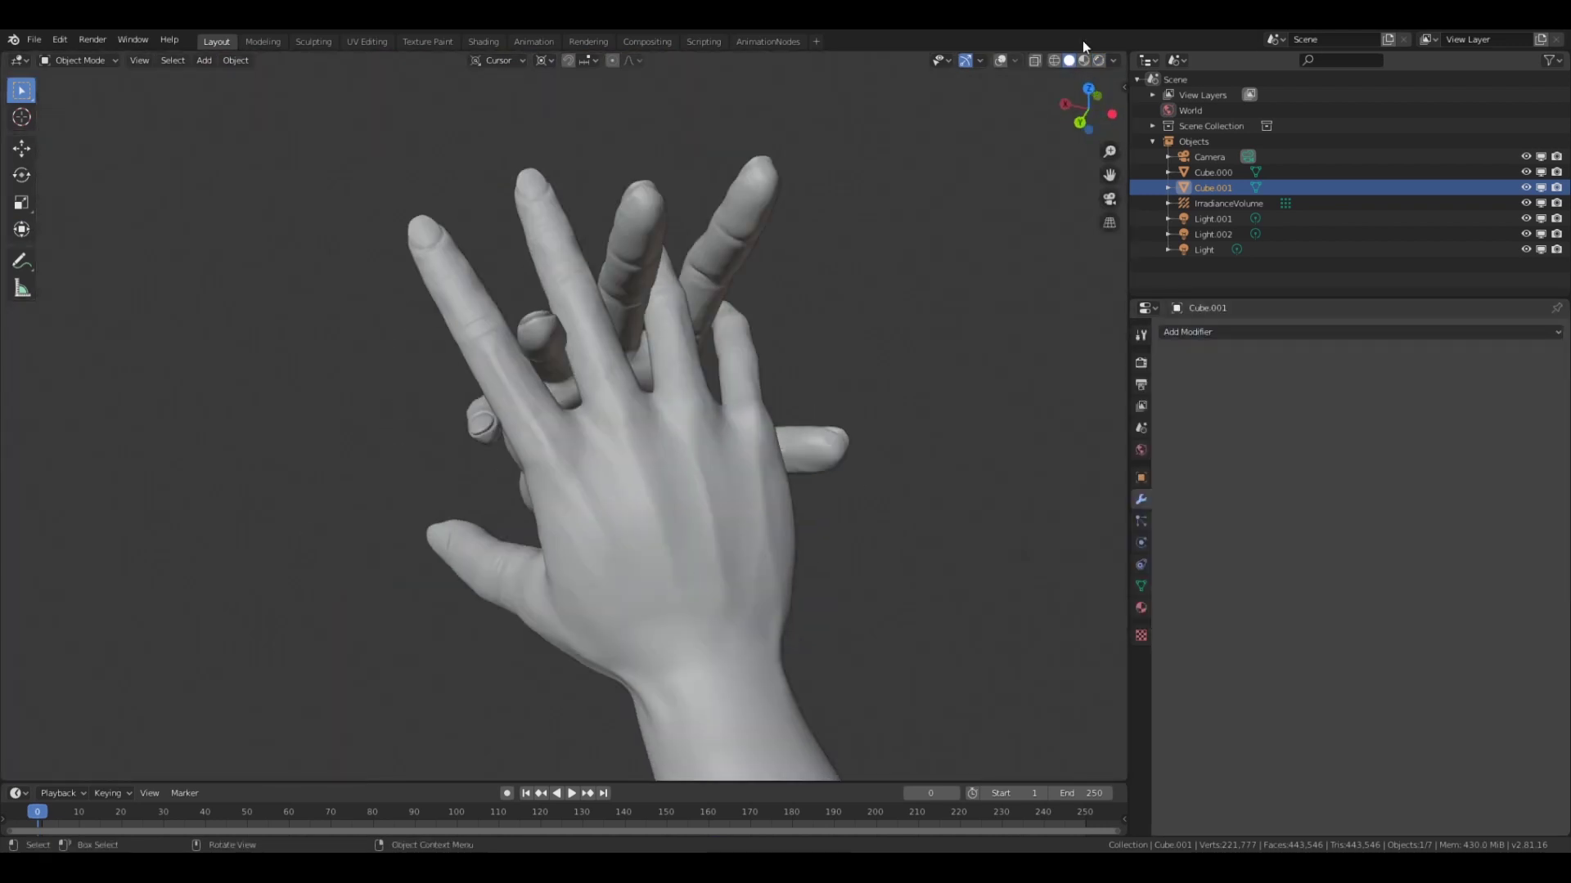
left_click(1358, 331)
left_click(1265, 507)
left_click(1391, 417)
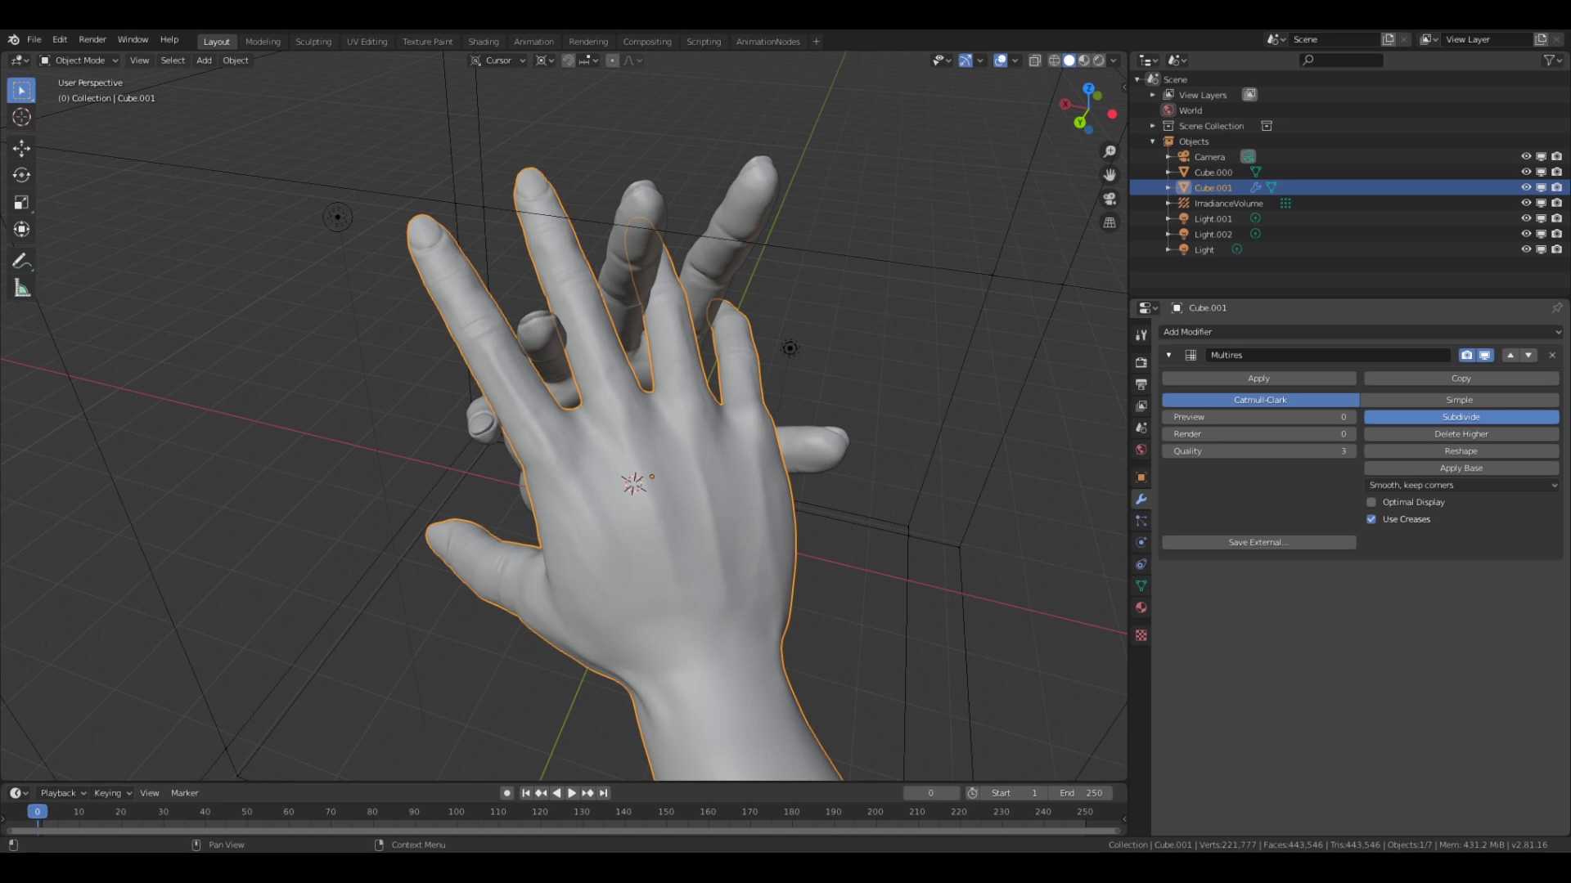
- Switch the hand to Sculpt Mode and show the brush texture settings
left_click(79, 59)
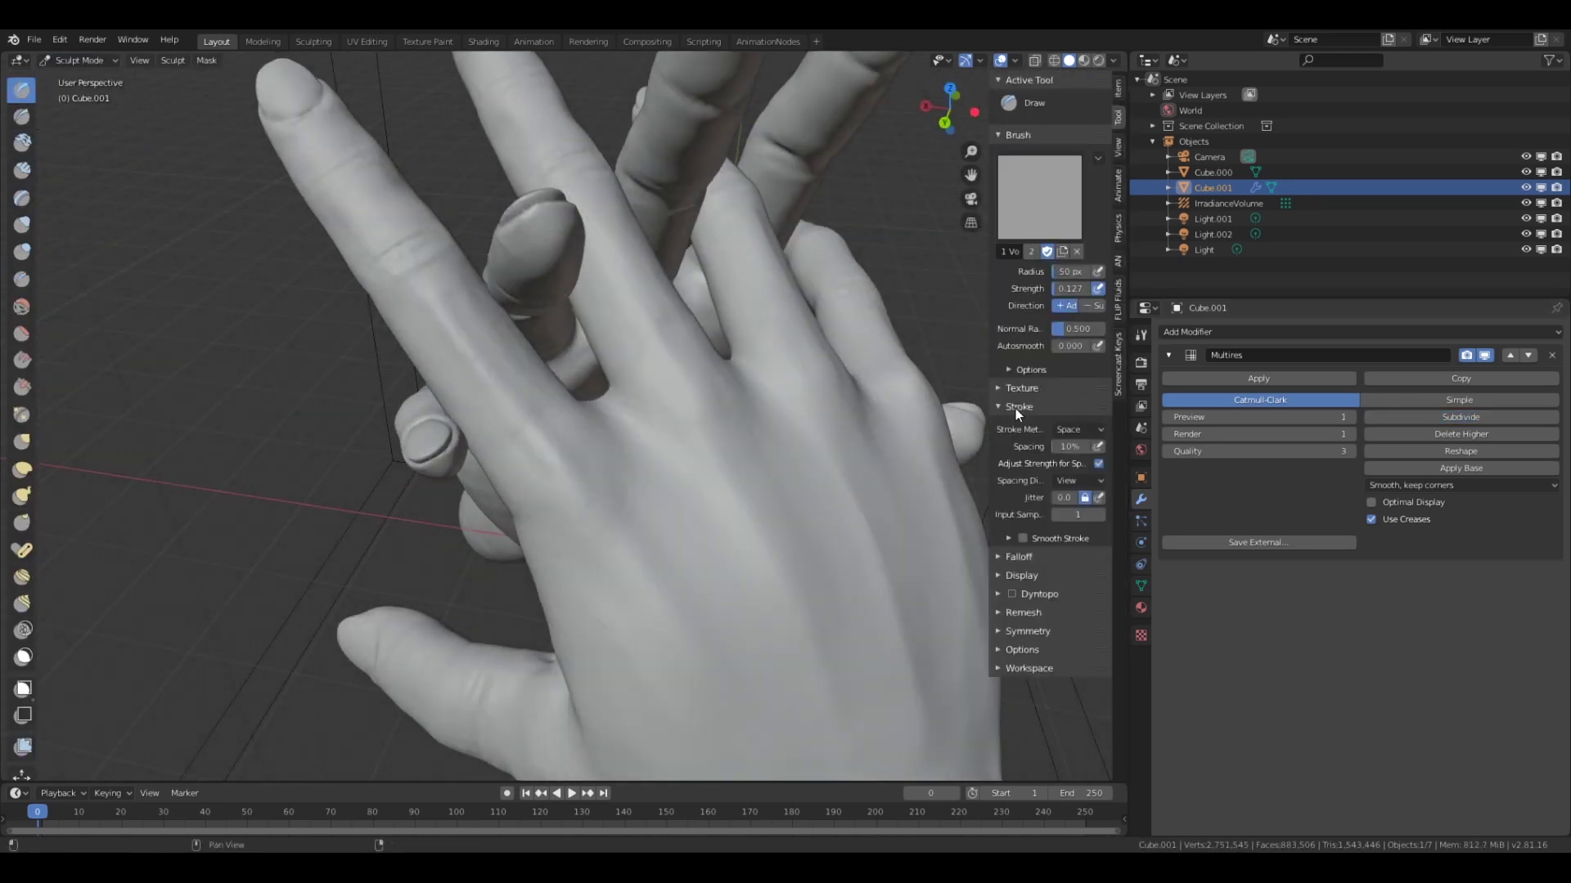
left_click(1018, 409)
left_click(1022, 387)
scroll(1063, 573, "down", 1)
- Return to Object Mode and view the hands in Rendered shading
mouse_move(515, 94)
middle_mouse_down()
mouse_move(509, 307)
mouse_move(634, 617)
mouse_move(768, 568)
mouse_move(800, 259)
mouse_move(702, 516)
mouse_move(754, 705)
mouse_move(723, 556)
middle_mouse_up()
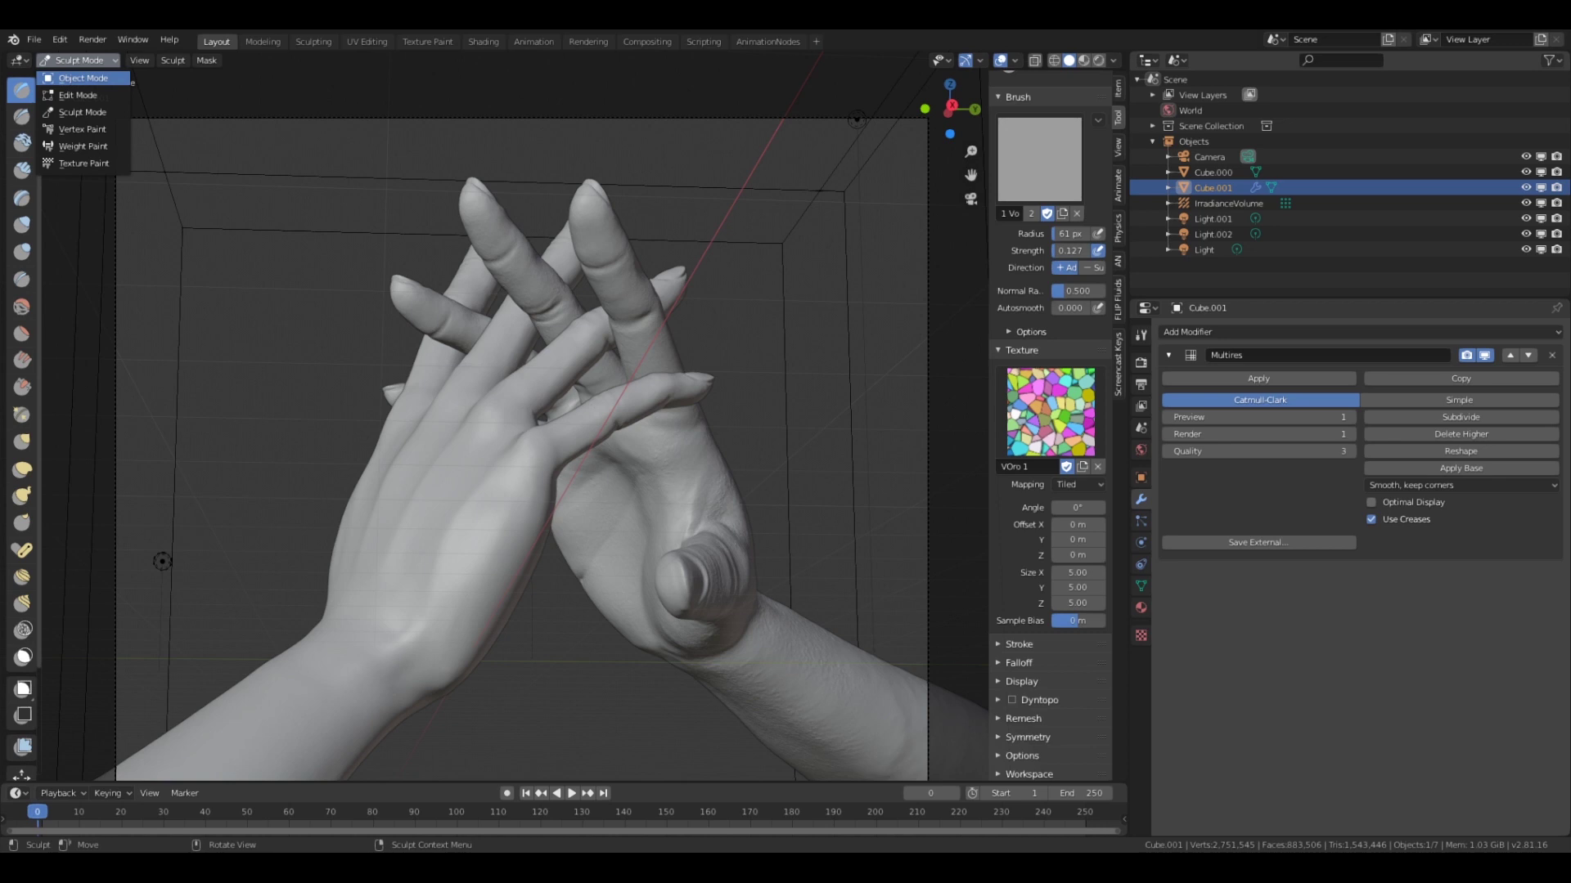
left_click(83, 78)
left_click(1099, 61)
- Select the camera and trackball-rotate it for a new framing through the camera view
key("n")
scroll(769, 246, "down", 2)
scroll(735, 350, "down", 2)
left_click(818, 375)
key("r")
left_click(890, 455)
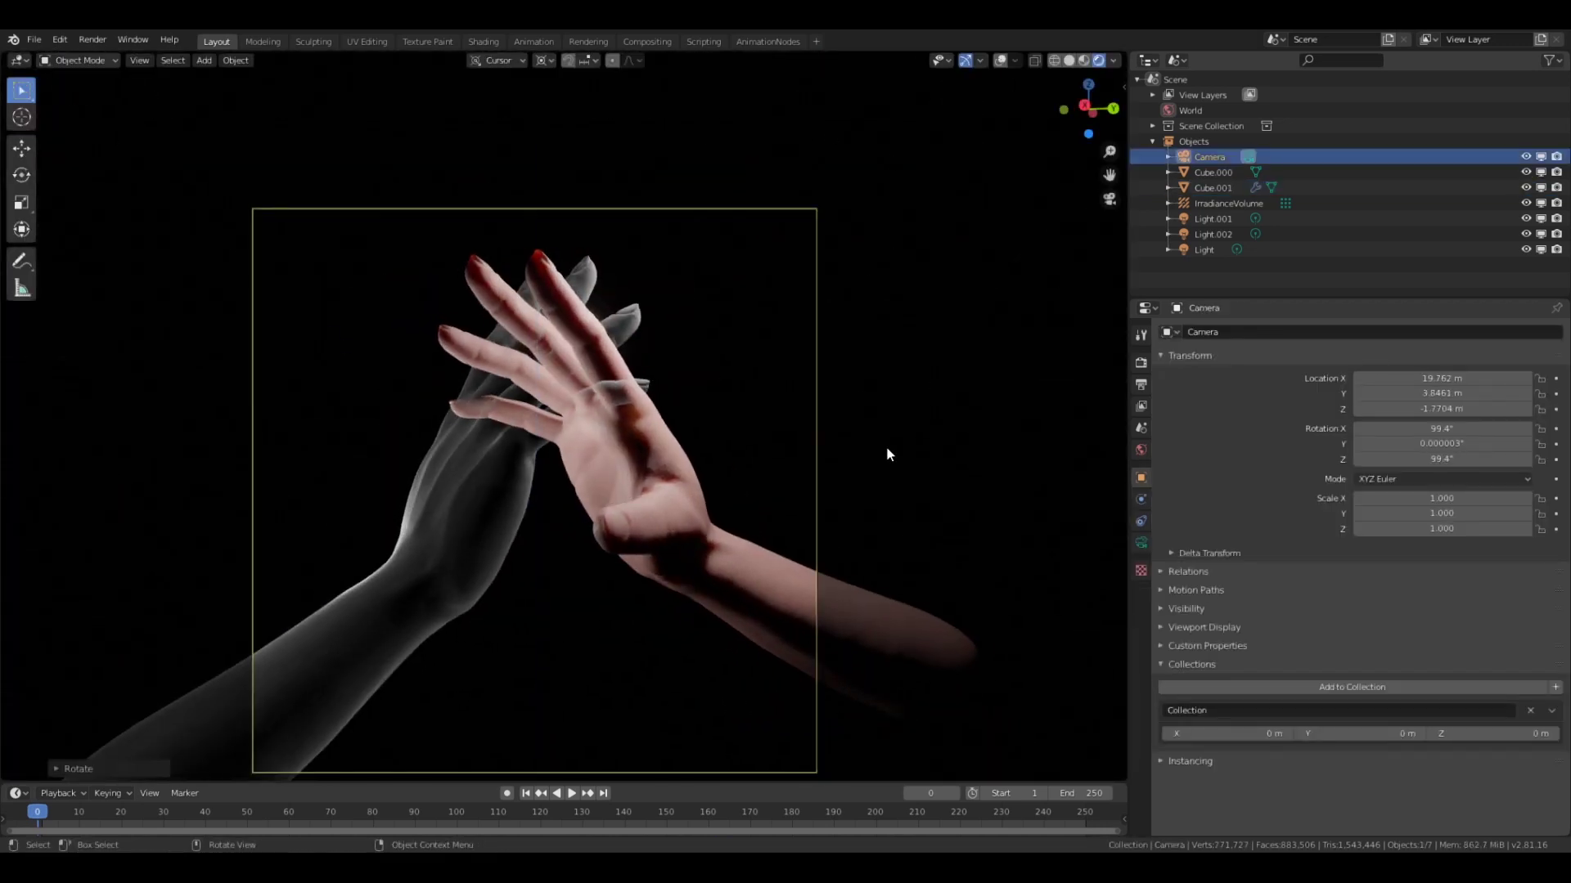
key("r")
key("r")
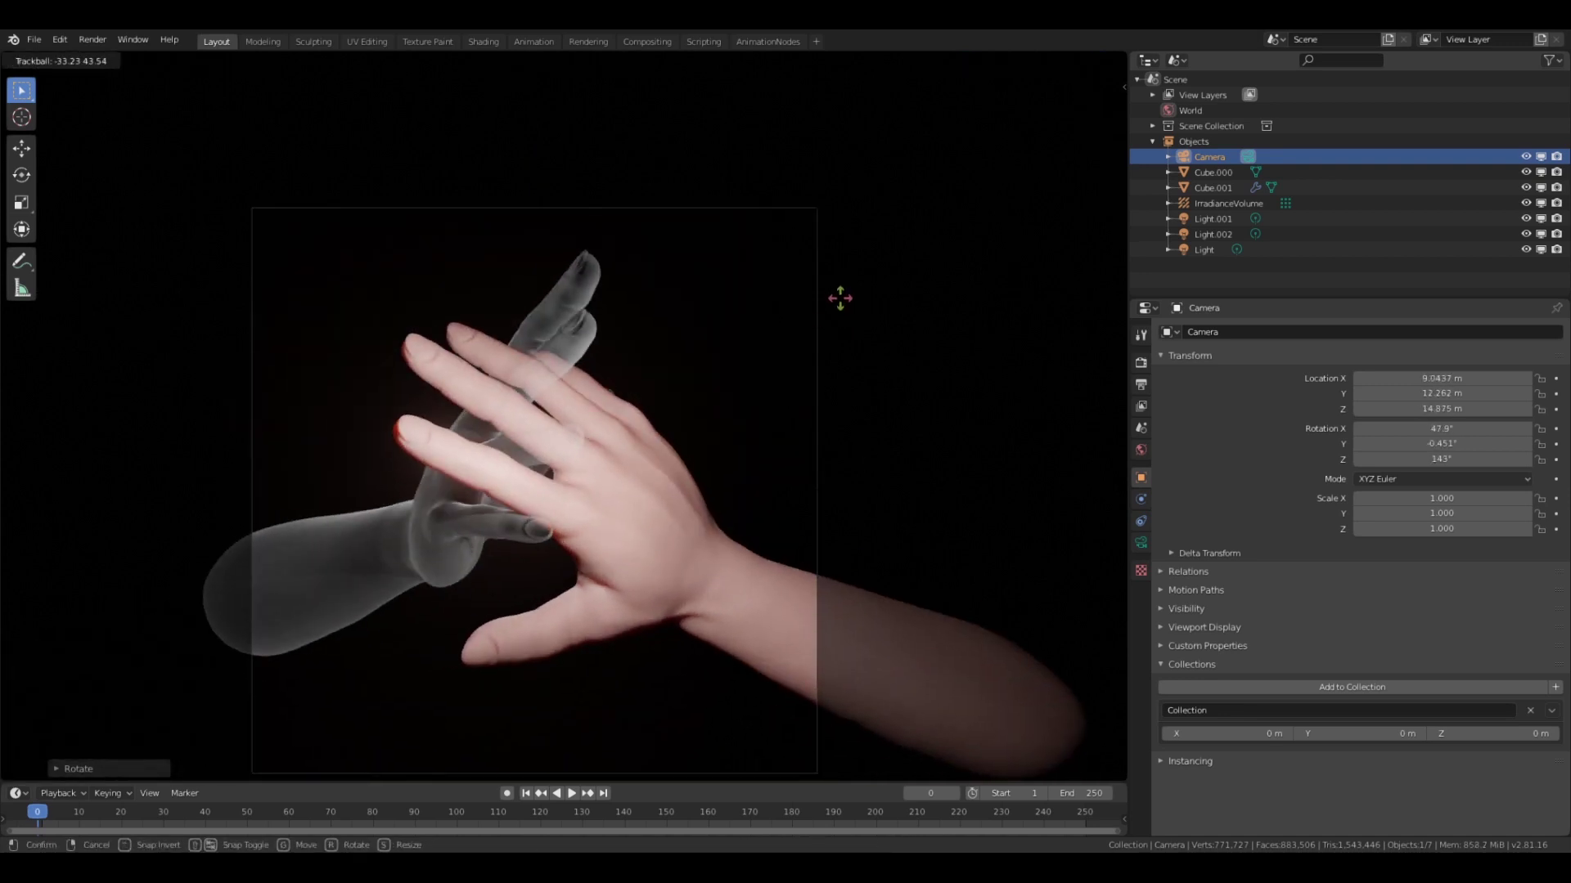
left_click(936, 348)
- Fly the camera with walk navigation into the sideways framing of the hands
key("shift+grave")
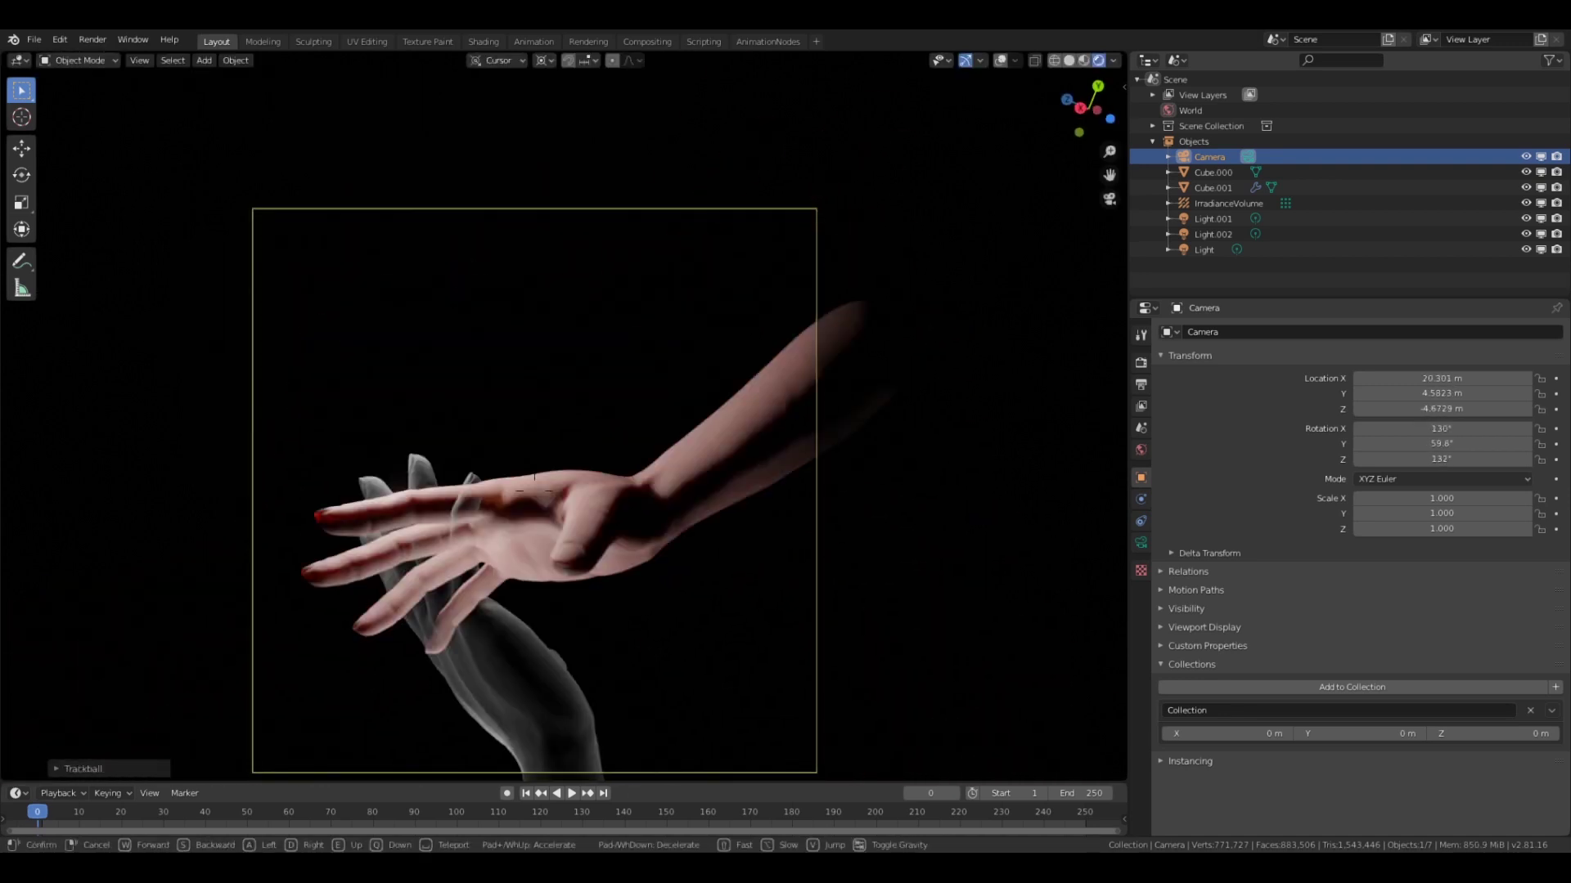
left_click(768, 394)
mouse_move(767, 395)
middle_mouse_down()
mouse_move(567, 479)
mouse_move(758, 316)
middle_mouse_up()
key("KP_0")
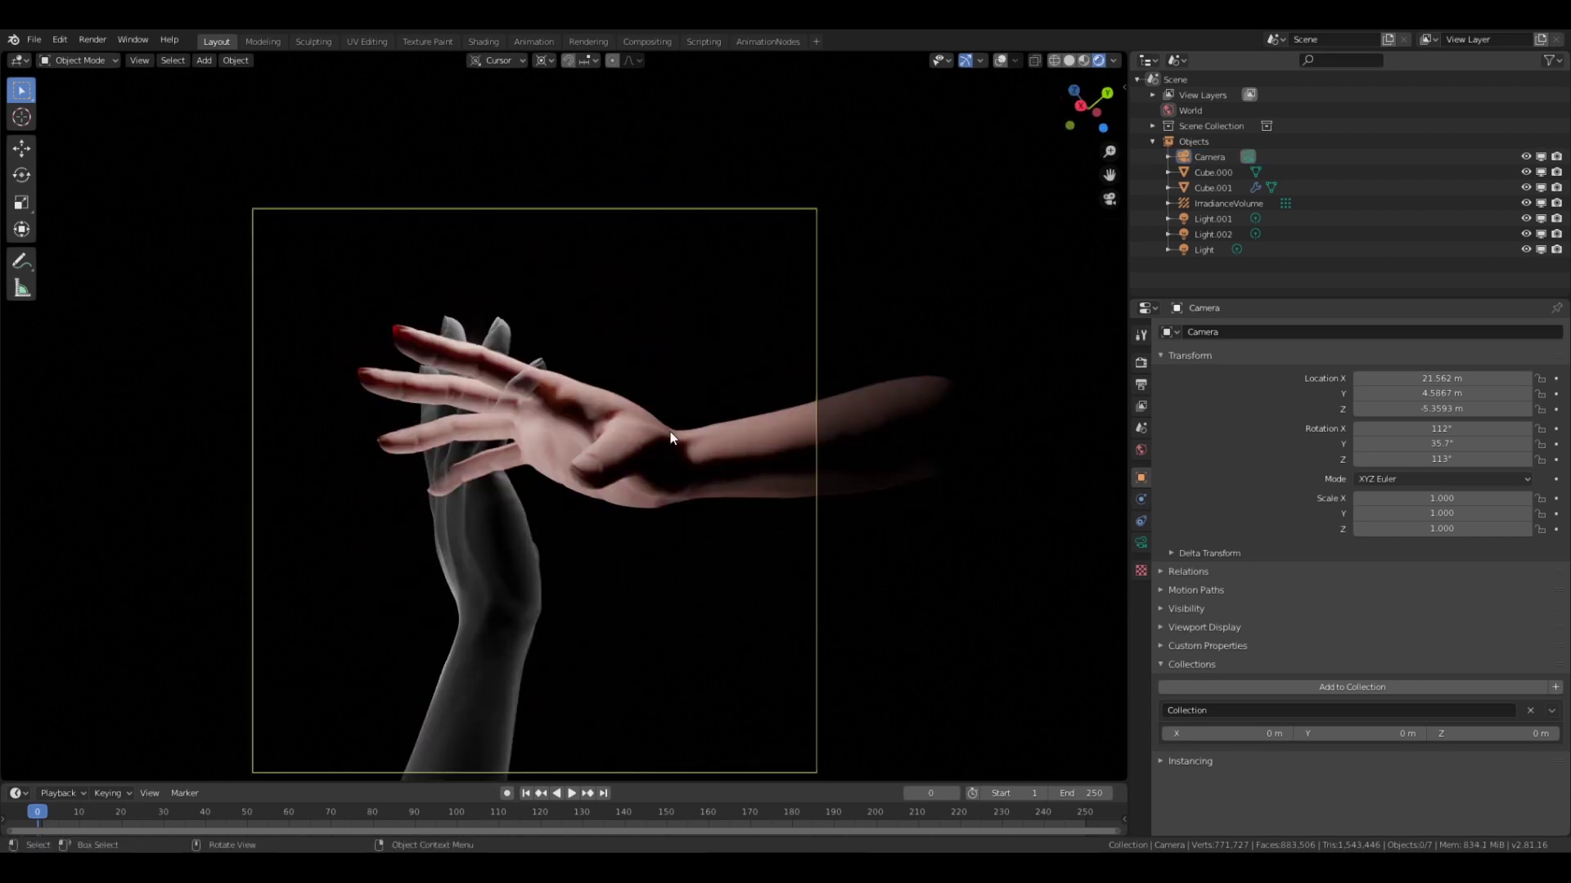
left_click(672, 438)
key("r")
key("r")
key("Escape")
- Tint the main light purple
key("r")
key("r")
key("Escape")
left_click(1213, 218)
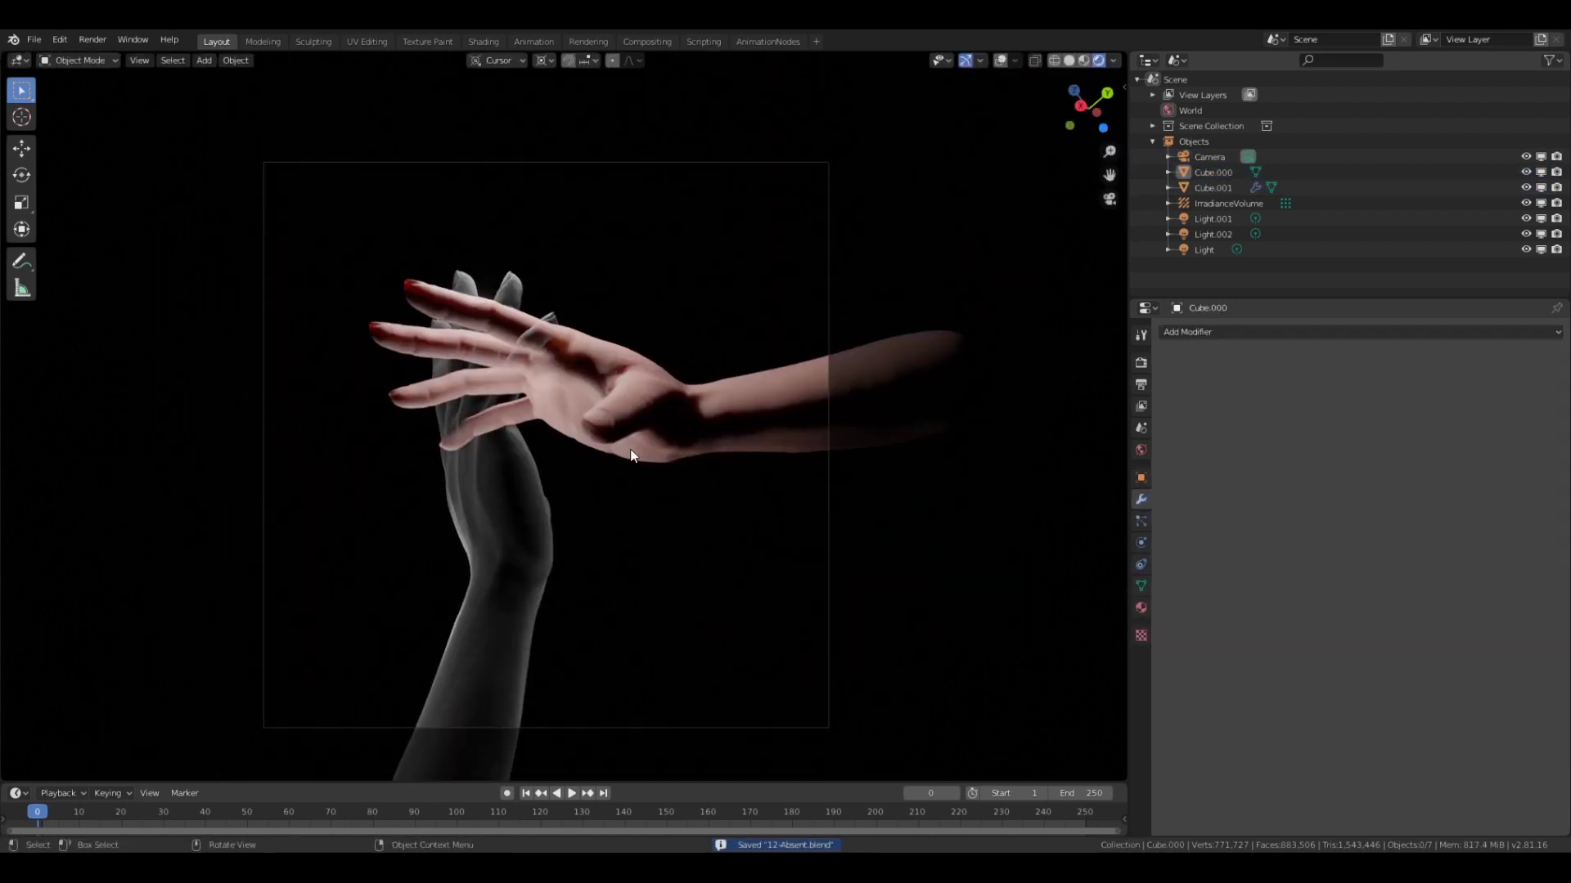
left_click(1236, 250)
left_click(1527, 250)
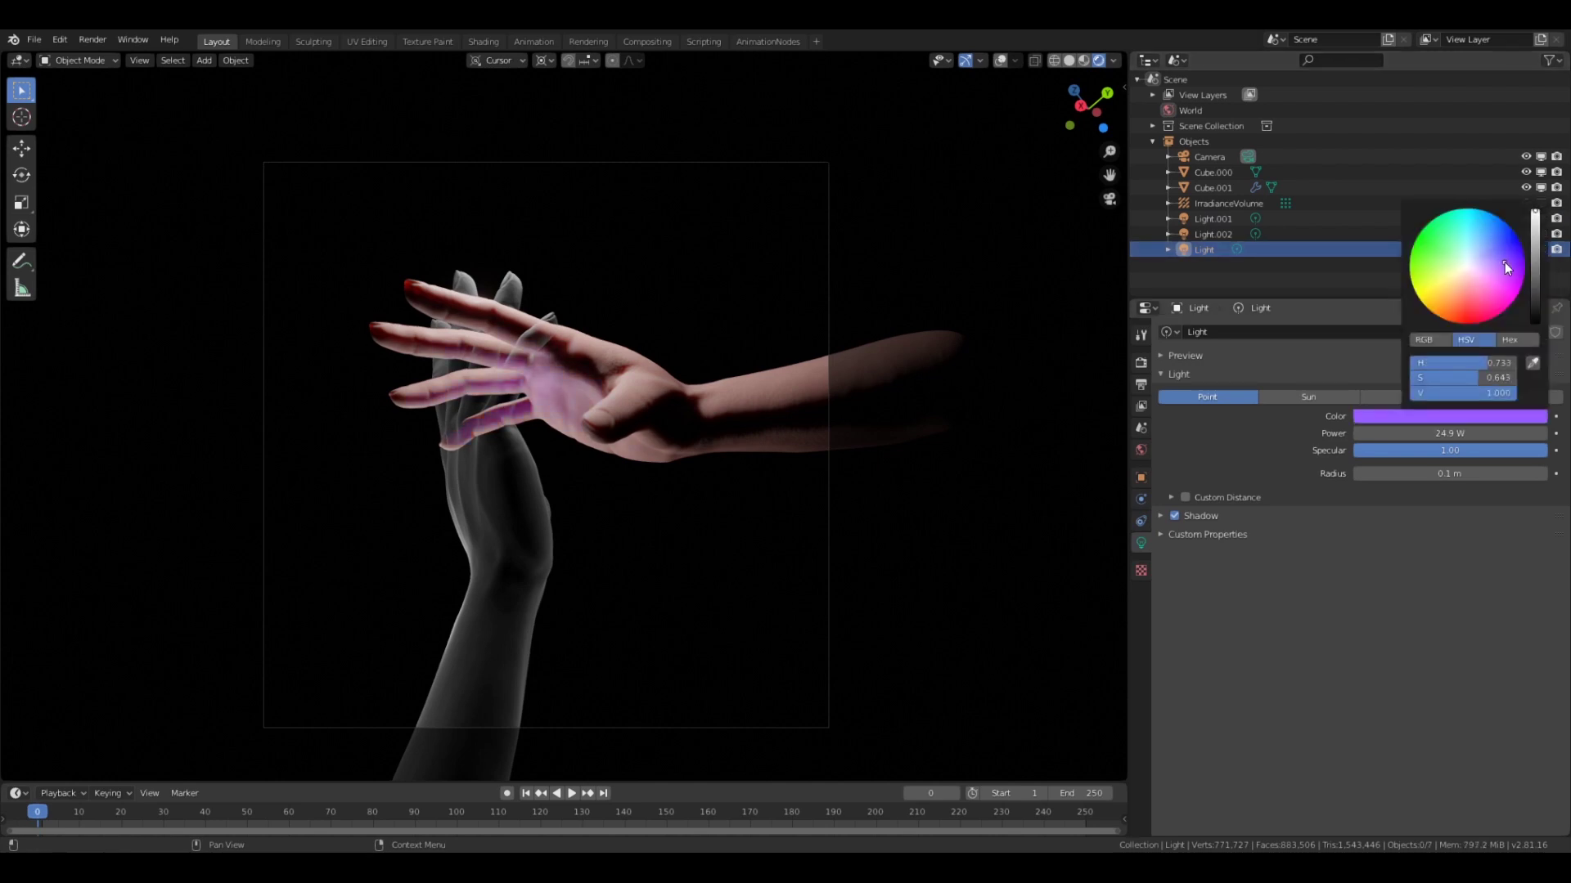
- Reposition Light.002, check it from camera view, and save
left_click(1213, 234)
middle_click_drag(1088, 188, 998, 85)
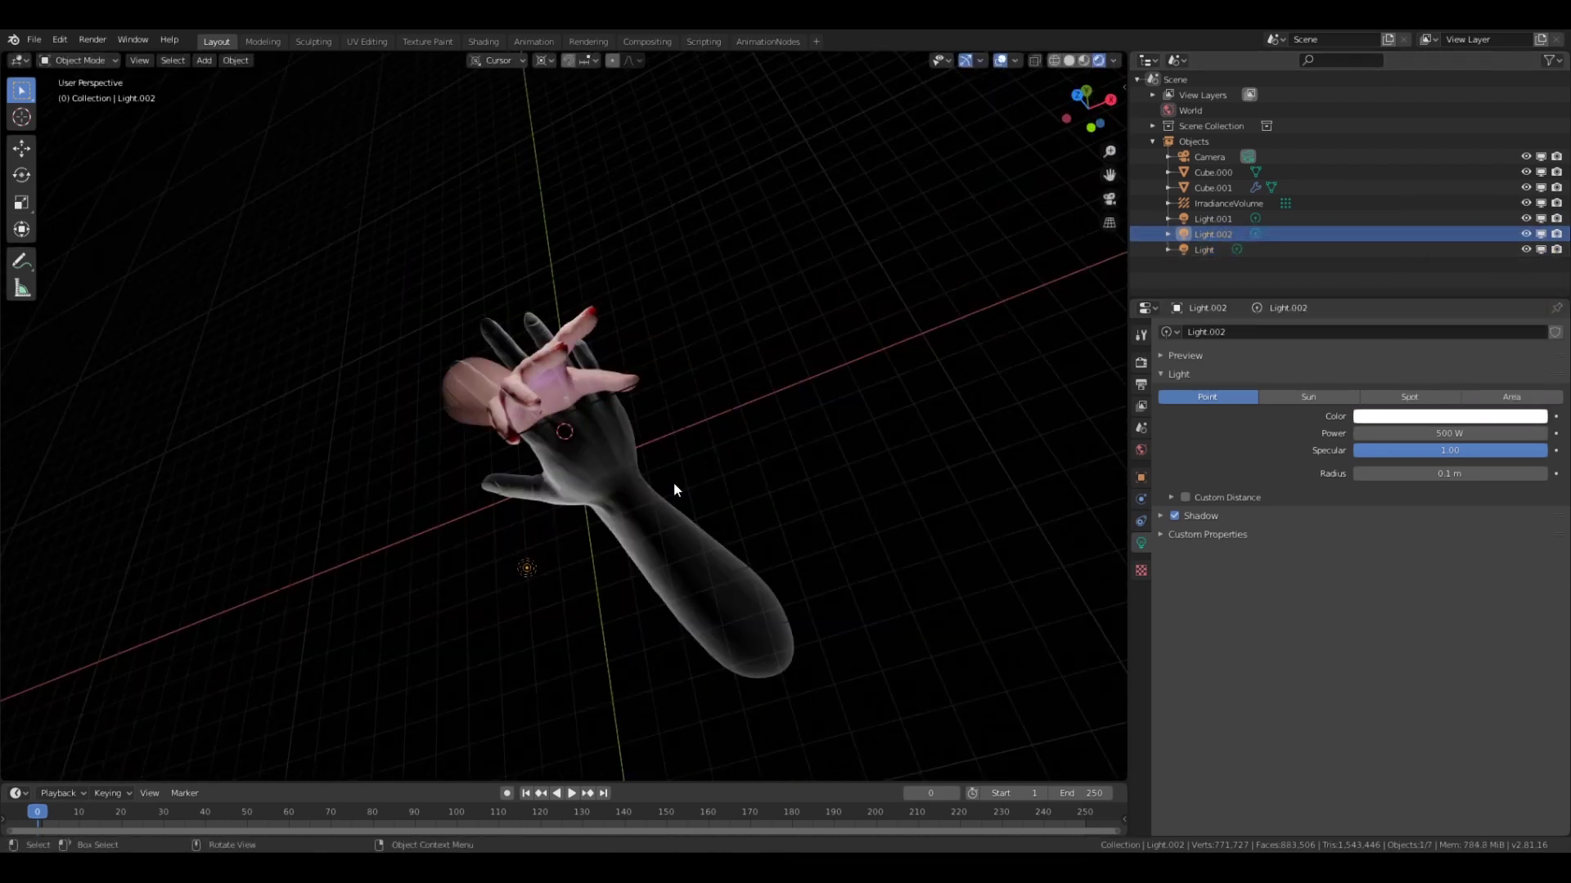
key("KP_0")
key("ctrl+s")
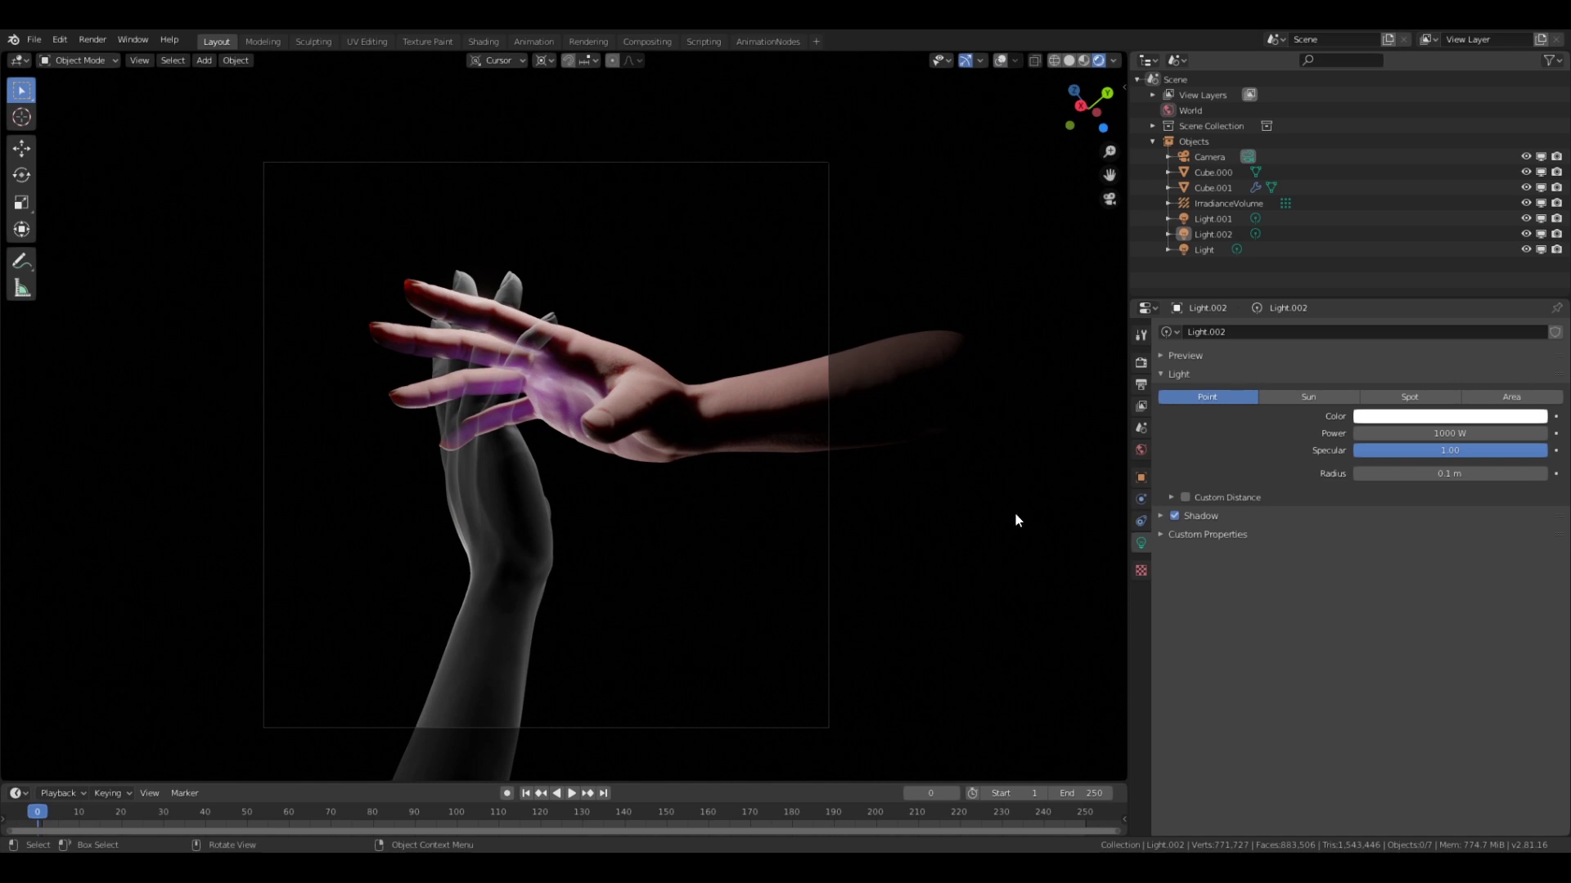
- Rotate the translucent hand to a new angle and add a point light
left_click(636, 414)
key("r")
key("r")
left_click(654, 420)
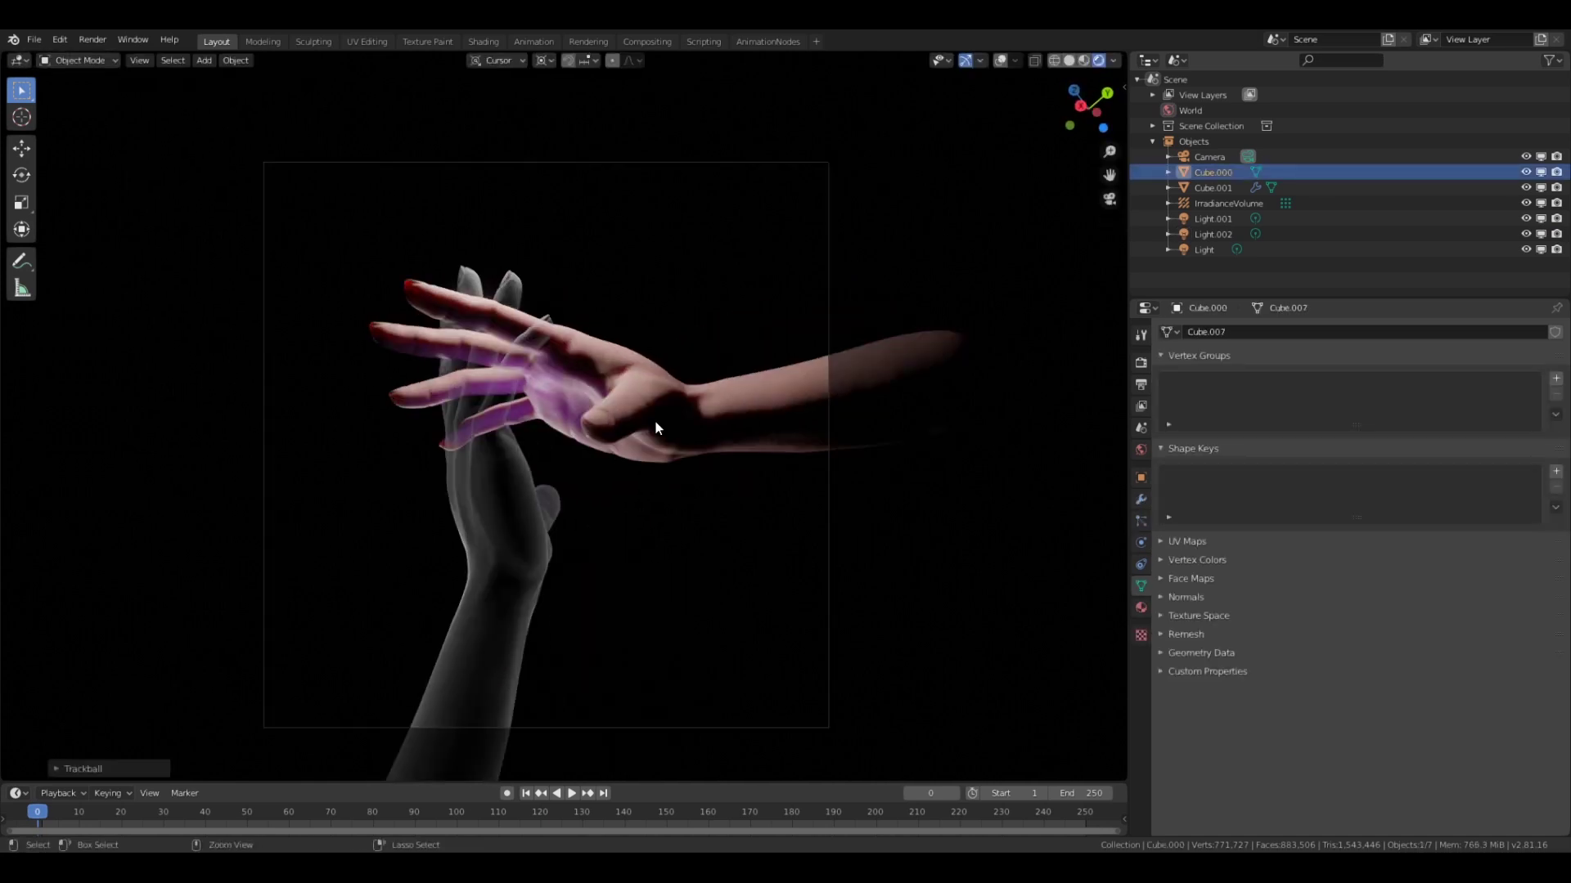
middle_click_drag(630, 494, 650, 503)
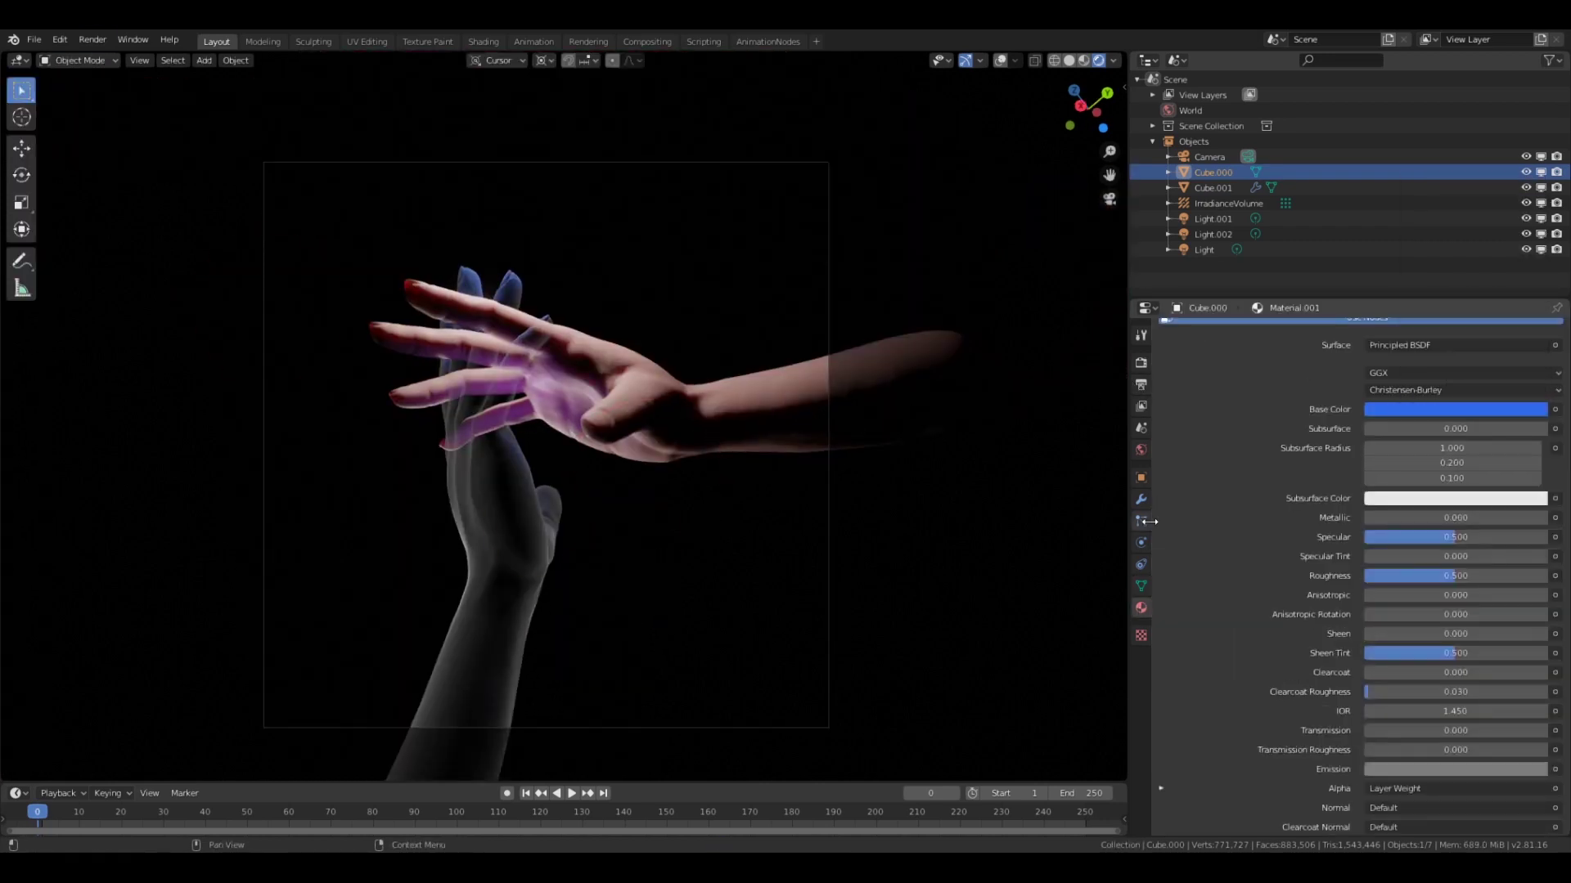
left_click(1140, 362)
left_click(204, 59)
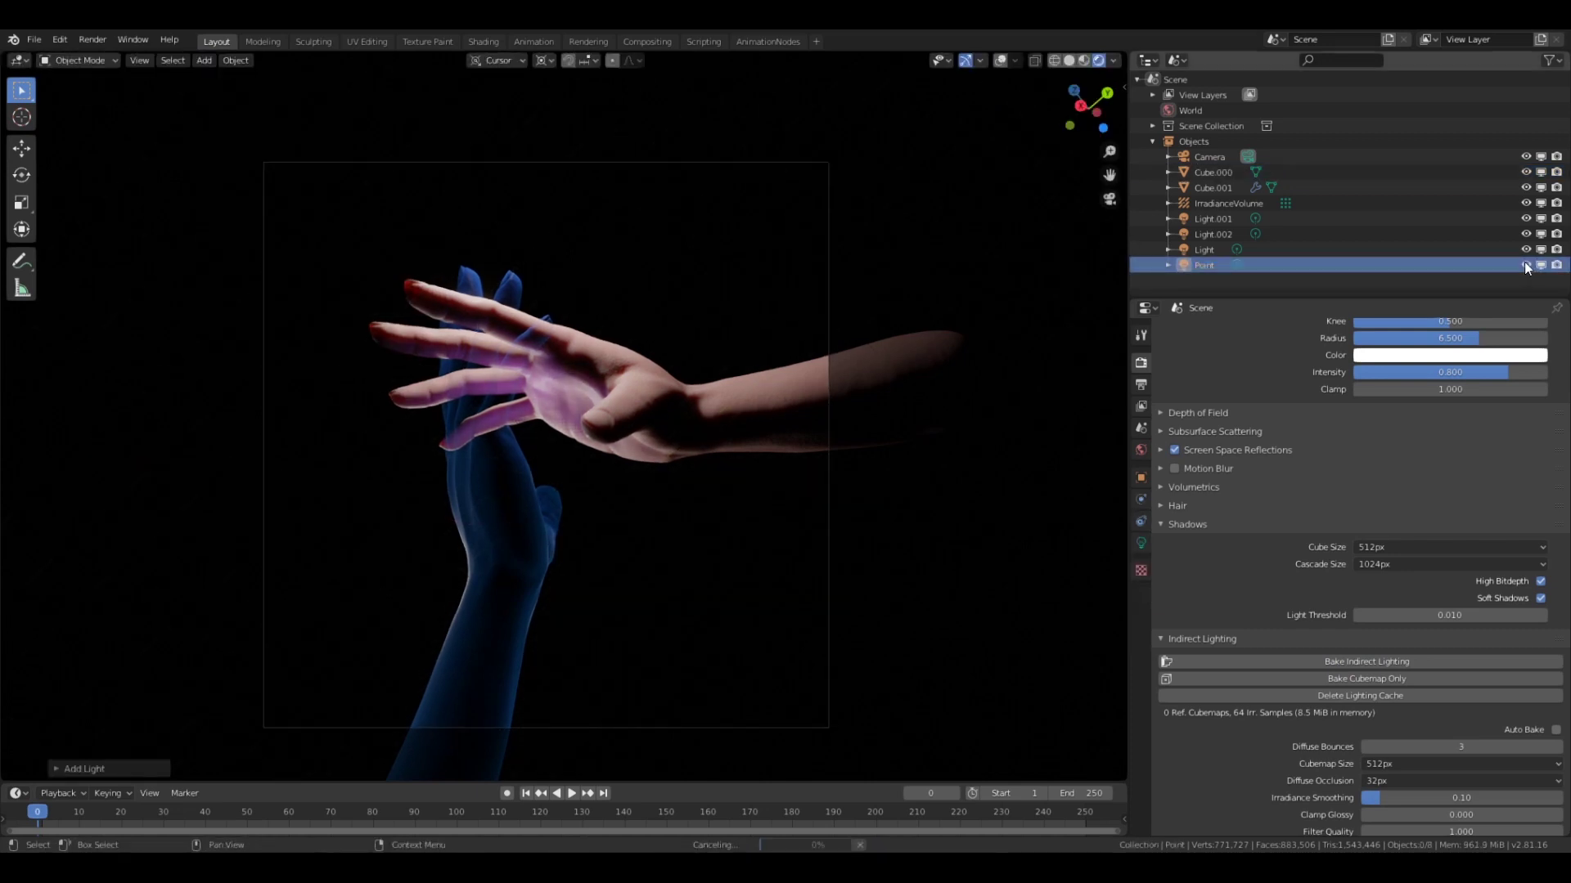
- Show the new Point light's settings in the properties panel
left_click(1236, 265)
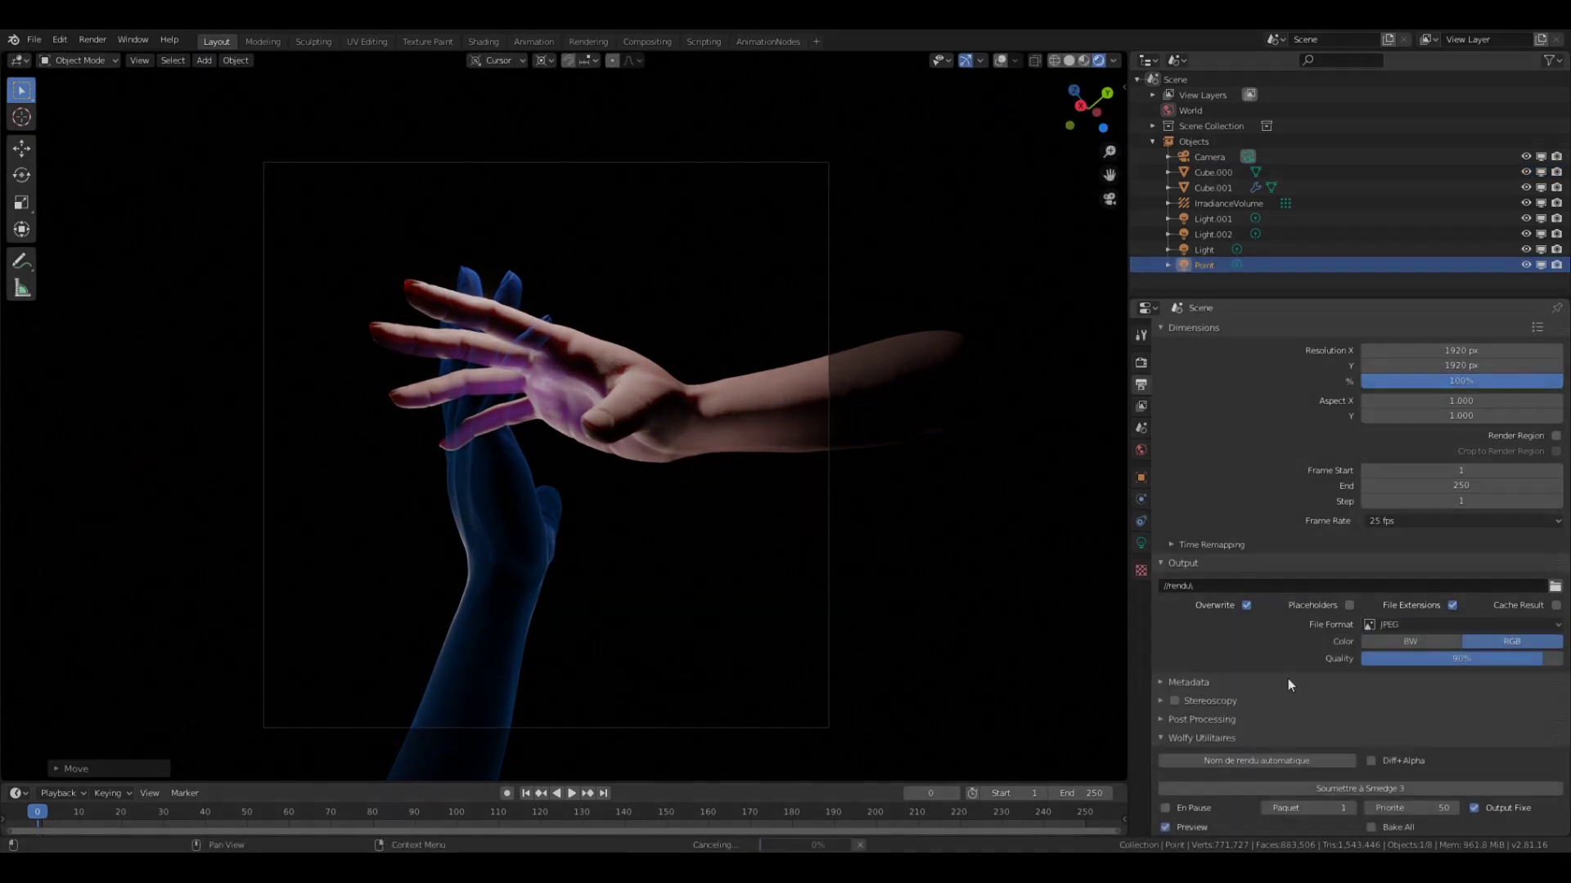